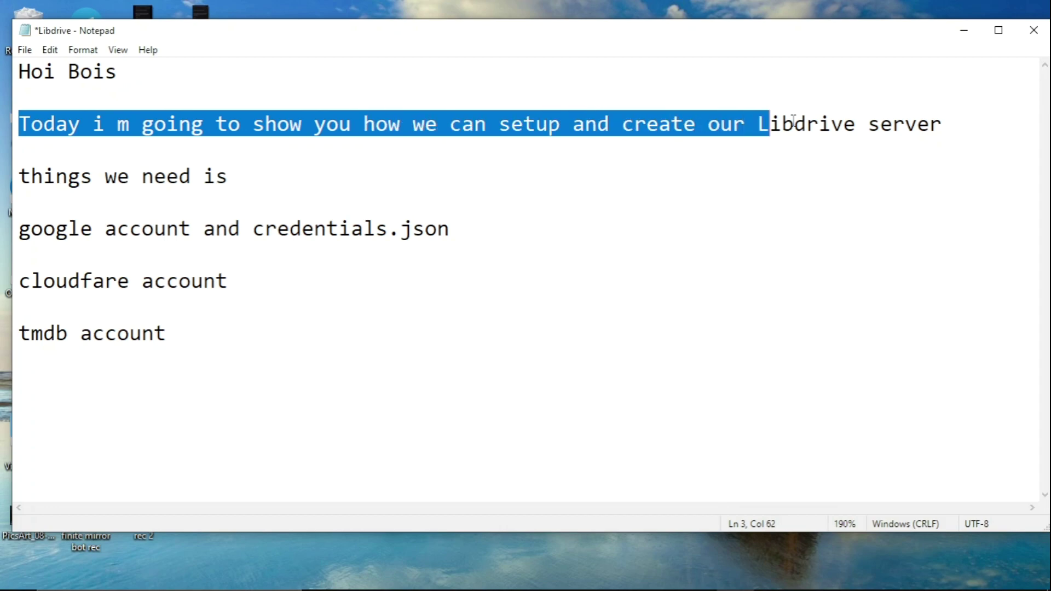
Highlight the google account and credentials.json line and the tmdb account line in the notes.
left_click(860, 145)
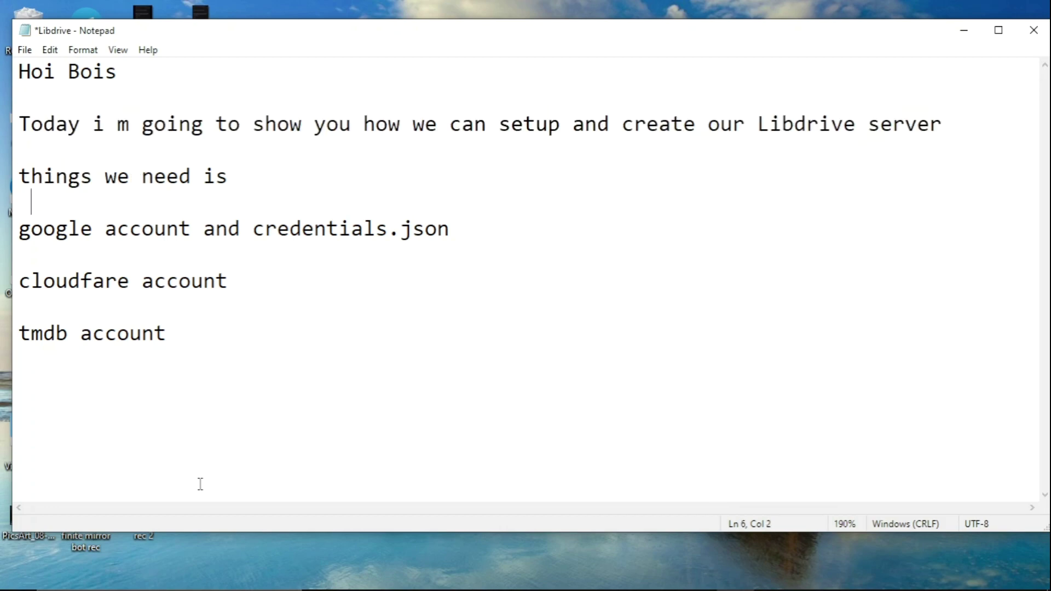
left_click_drag(19, 229, 487, 230)
left_click(478, 226)
left_click_drag(230, 281, 180, 339)
left_click(180, 339)
left_click_drag(19, 229, 449, 249)
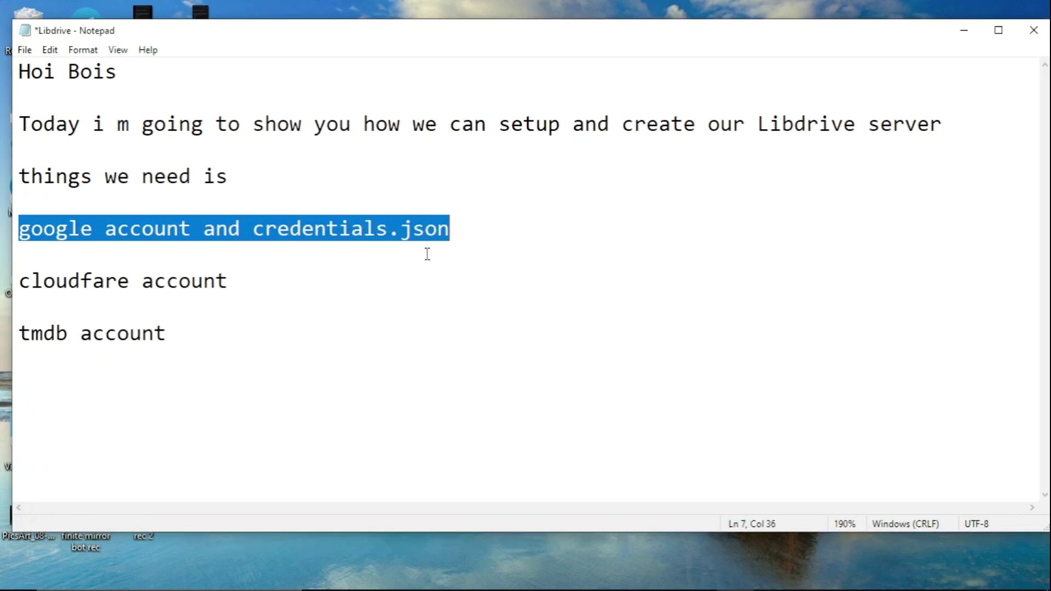
Append 'lets create credentials' to the end of the credentials.json line.
left_click(449, 249)
key("BackSpace")
type("ts create credentisa")
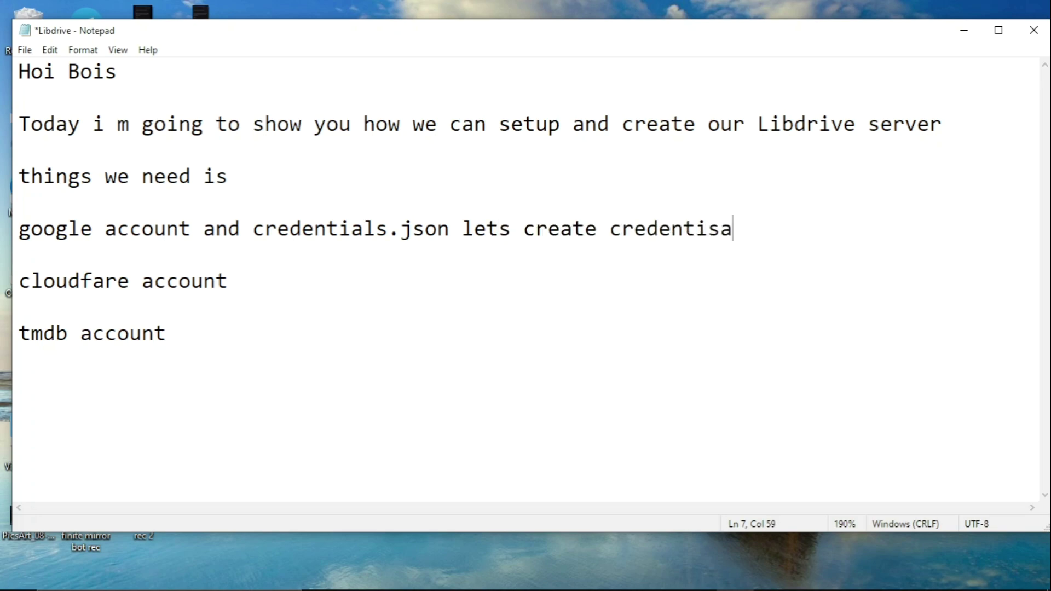
key("BackSpace")
key("BackSpace")
type("als")
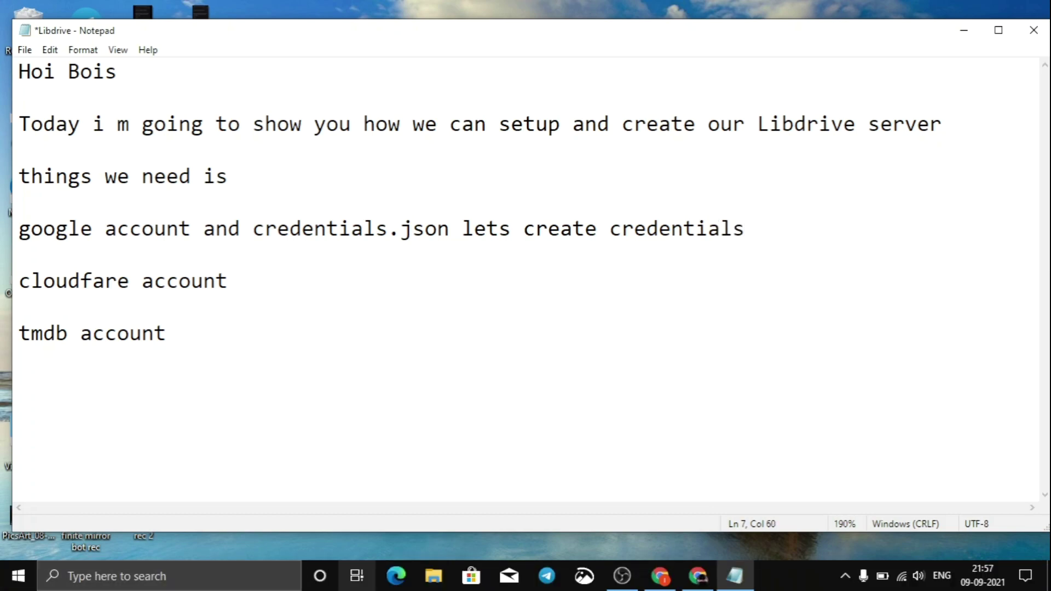
Start creating an OAuth client ID from the Cloud credentials page.
left_click(660, 576)
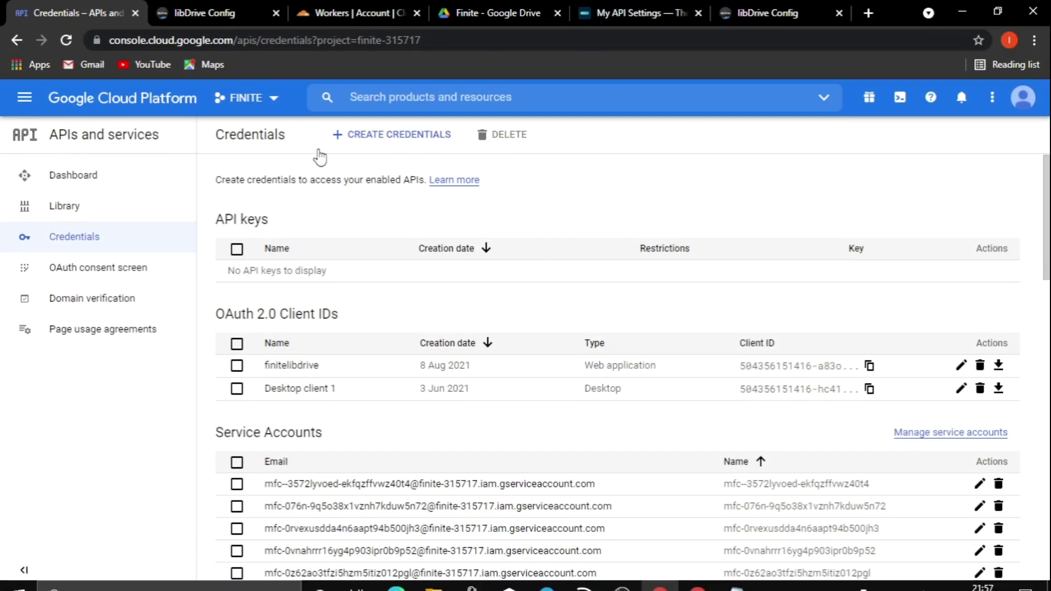
left_click(345, 137)
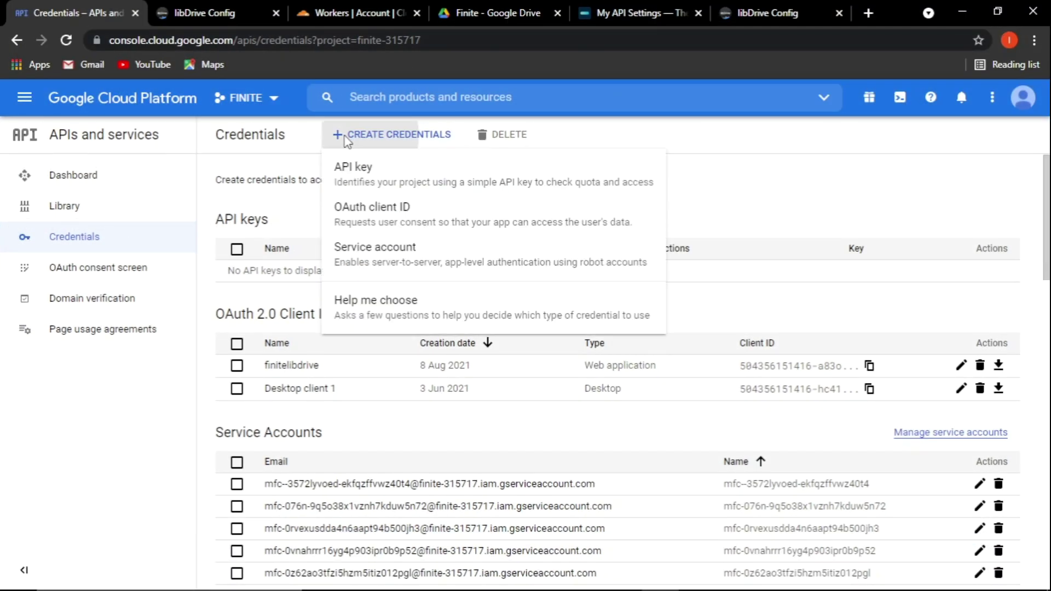
left_click(368, 219)
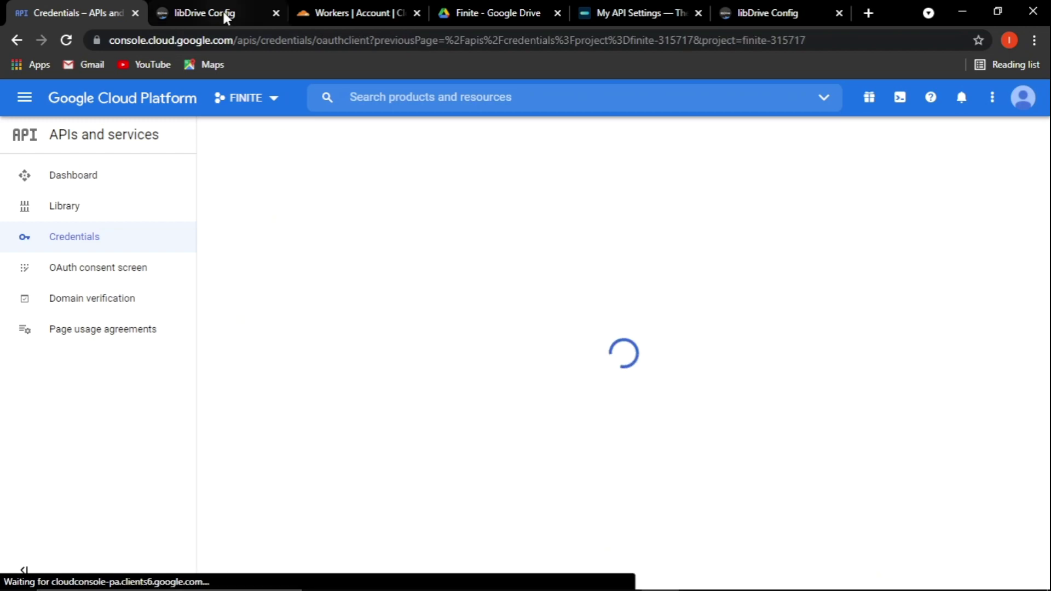
Close the duplicate libDrive Config browser page.
left_click(222, 13)
left_click(769, 11)
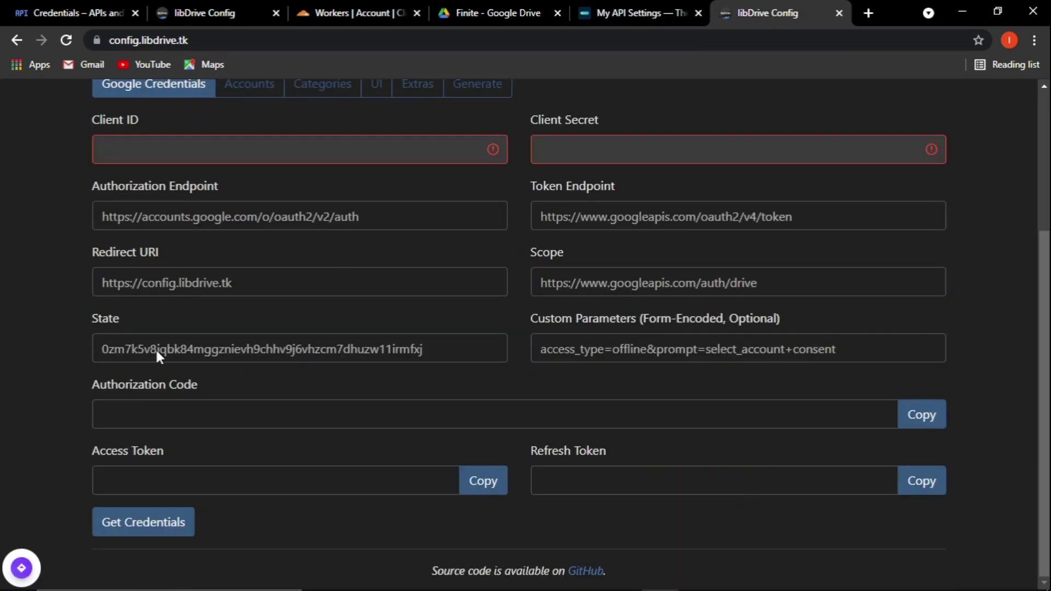
left_click(216, 15)
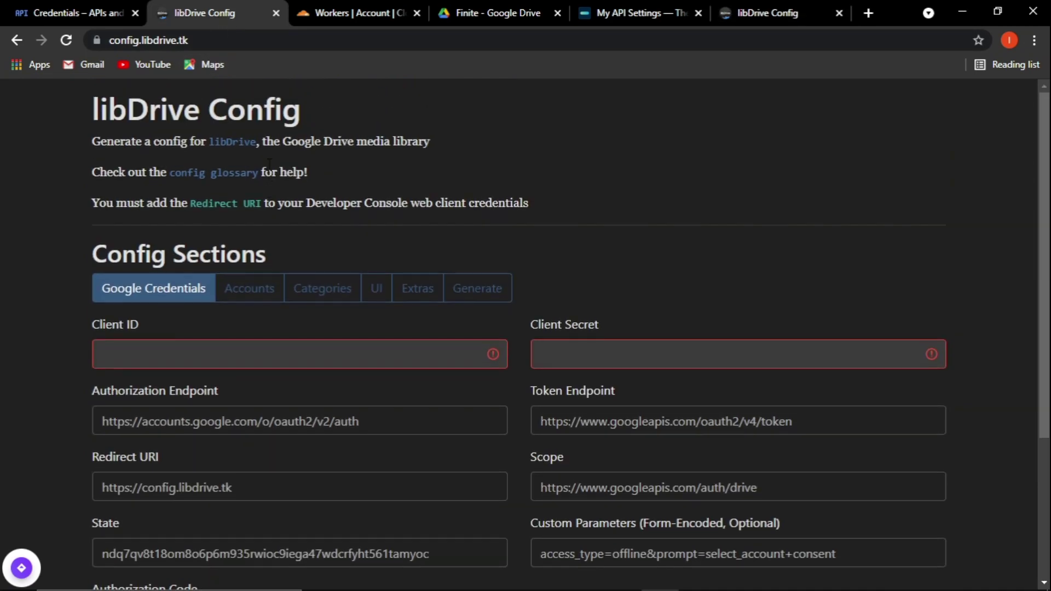
left_click(788, 12)
left_click(275, 13)
left_click(82, 13)
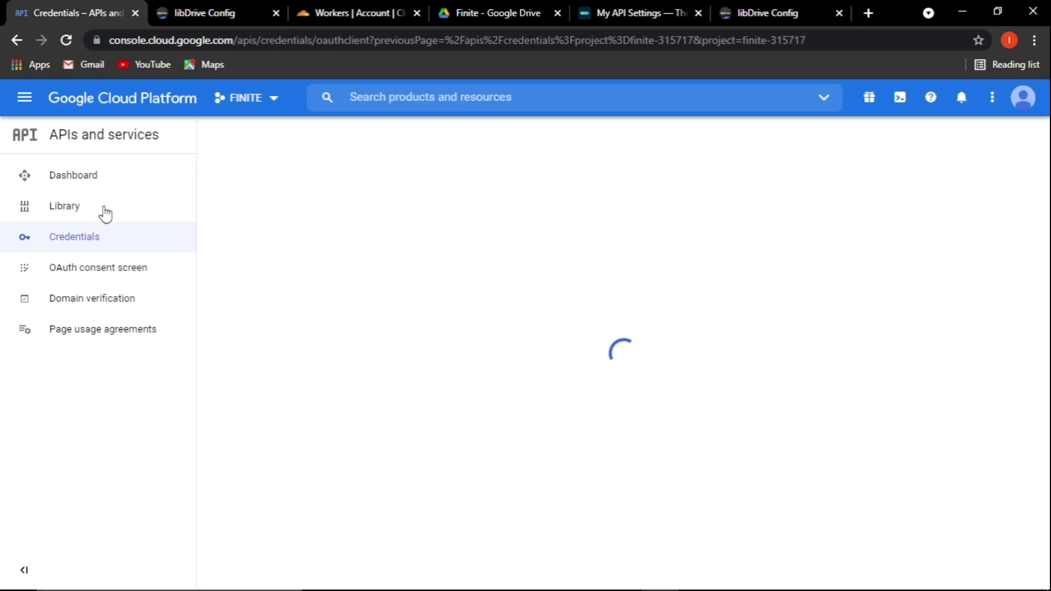
Return to the credentials list and choose to create an OAuth client ID.
left_click(67, 240)
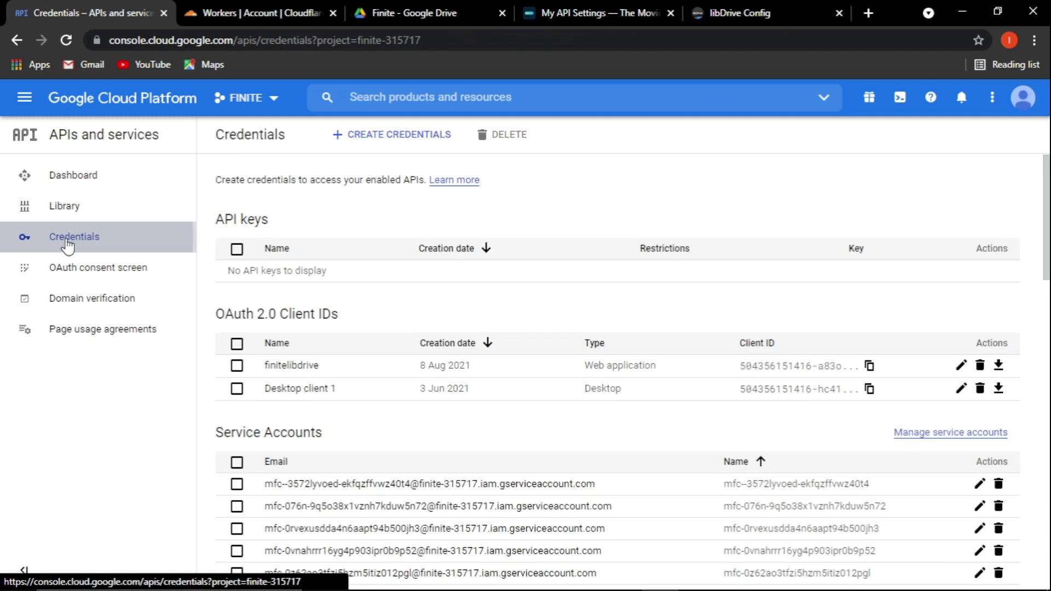
left_click(362, 139)
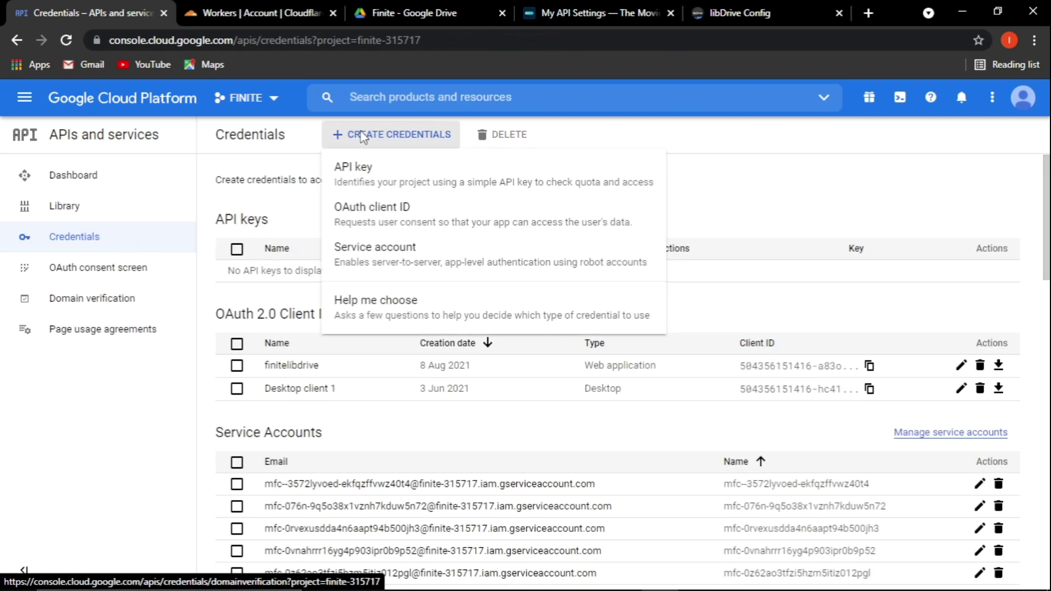
left_click(390, 217)
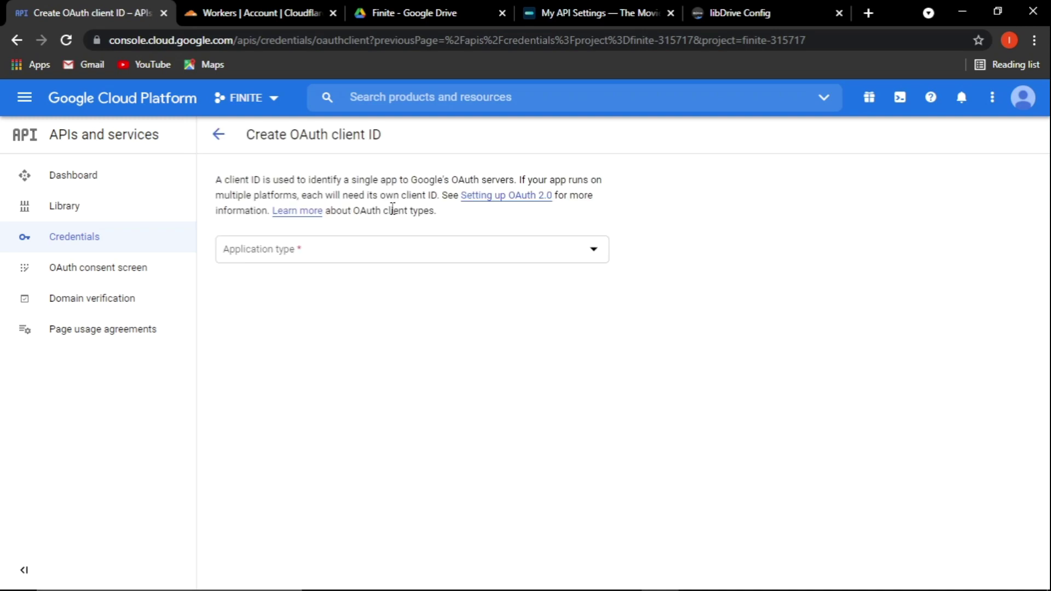
Set the application type to Web application and name the client Libdrive.
left_click(276, 263)
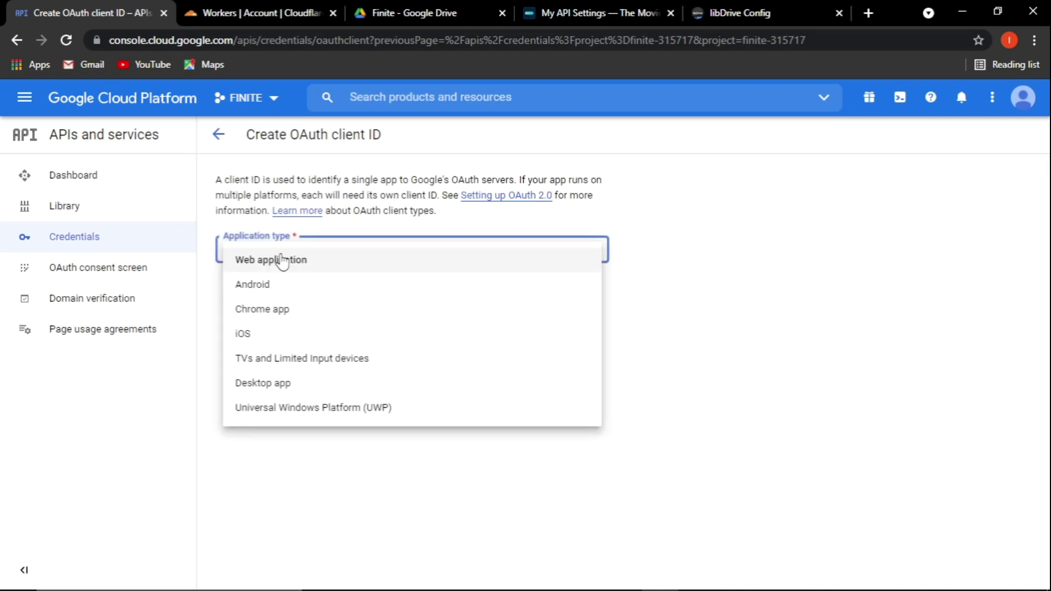
left_click(255, 272)
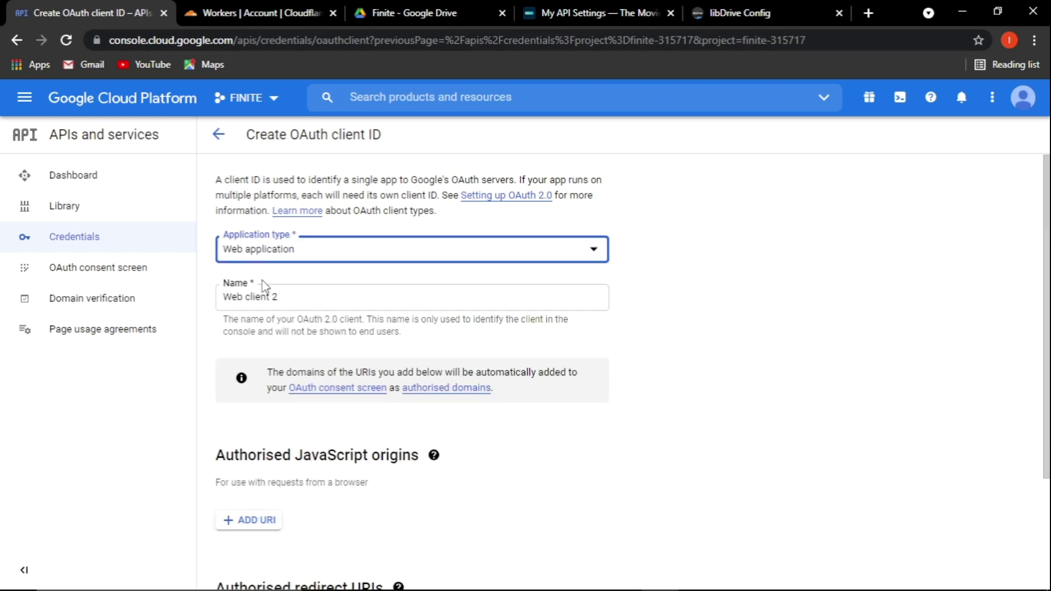
triple_click(239, 299)
type("Libdrive")
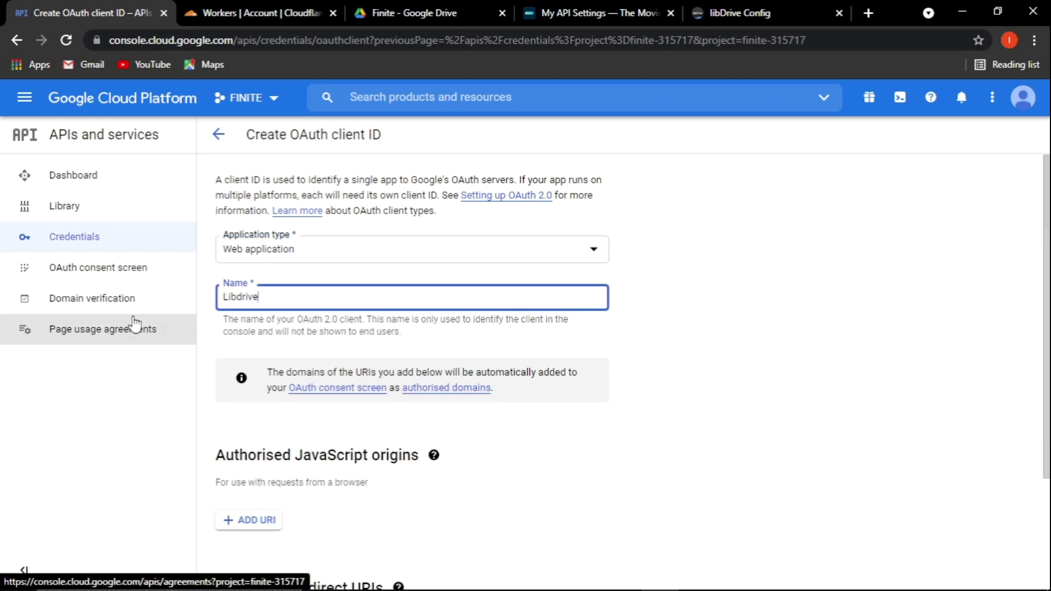
scroll(422, 331, "down", 1)
scroll(291, 296, "up", 1)
left_click_drag(291, 296, 110, 298)
left_click(783, 353)
Add an entry under Authorised redirect URIs.
scroll(684, 350, "down", 3)
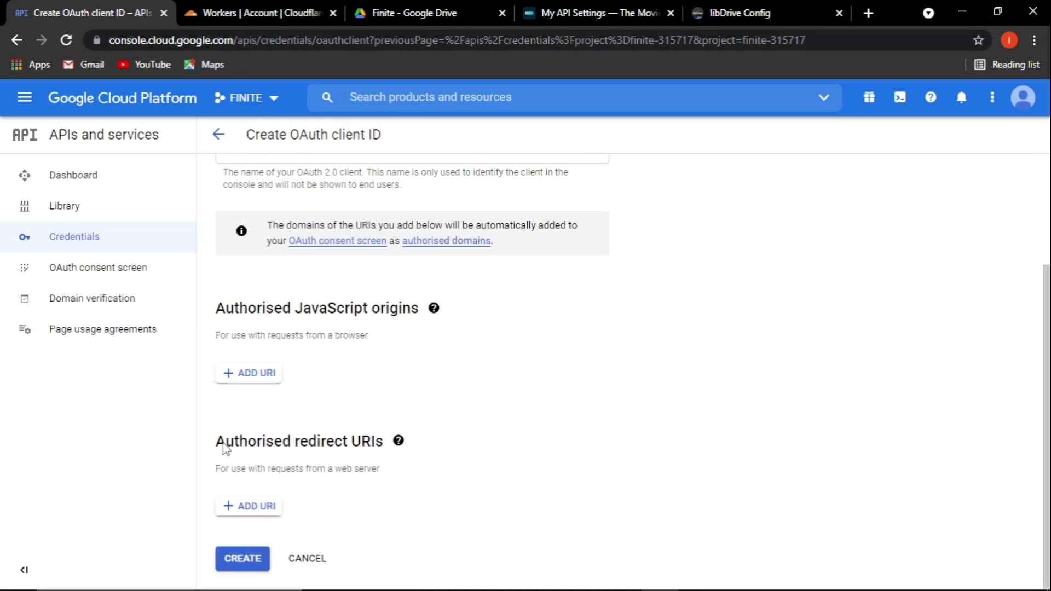
left_click_drag(225, 449, 383, 441)
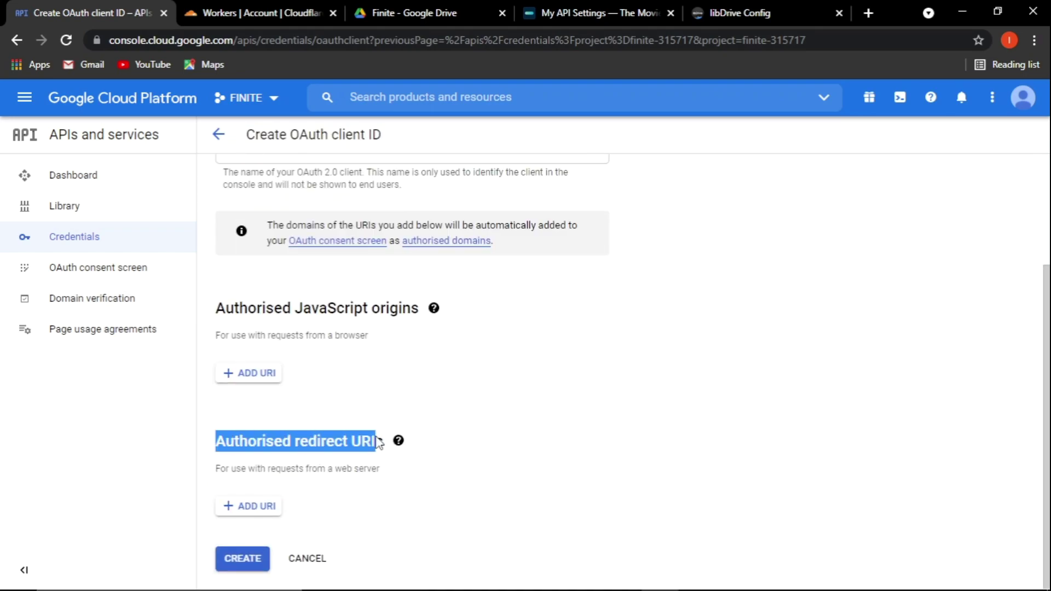
left_click(241, 507)
scroll(375, 487, "down", 1)
left_click(711, 13)
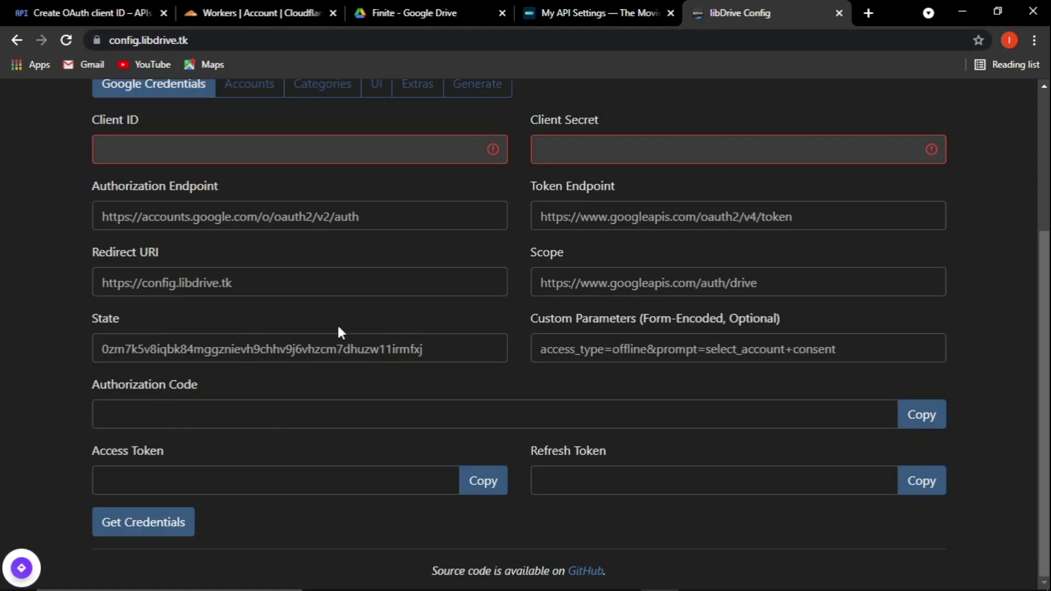
left_click_drag(269, 281, 104, 282)
right_click(125, 283)
left_click(149, 296)
Paste the redirect URI into the empty field and create the OAuth client.
left_click(100, 8)
right_click(277, 464)
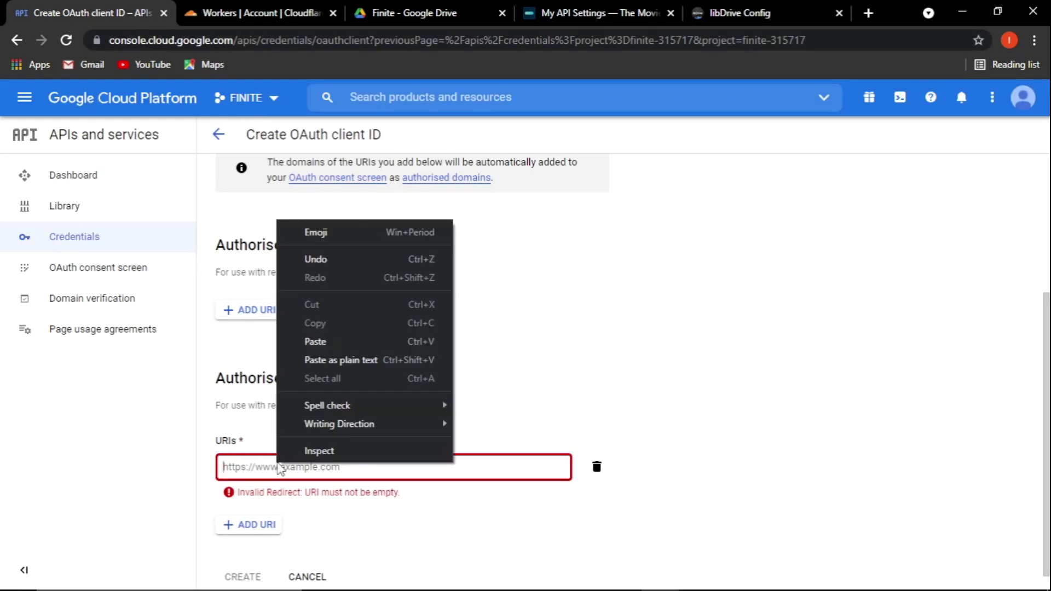
left_click(306, 341)
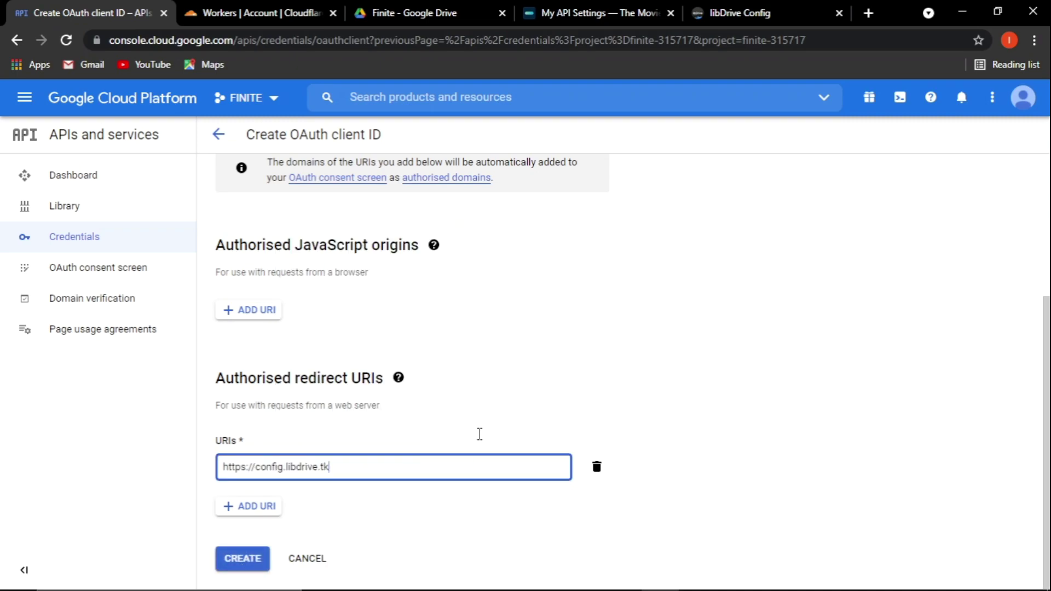
key("Return")
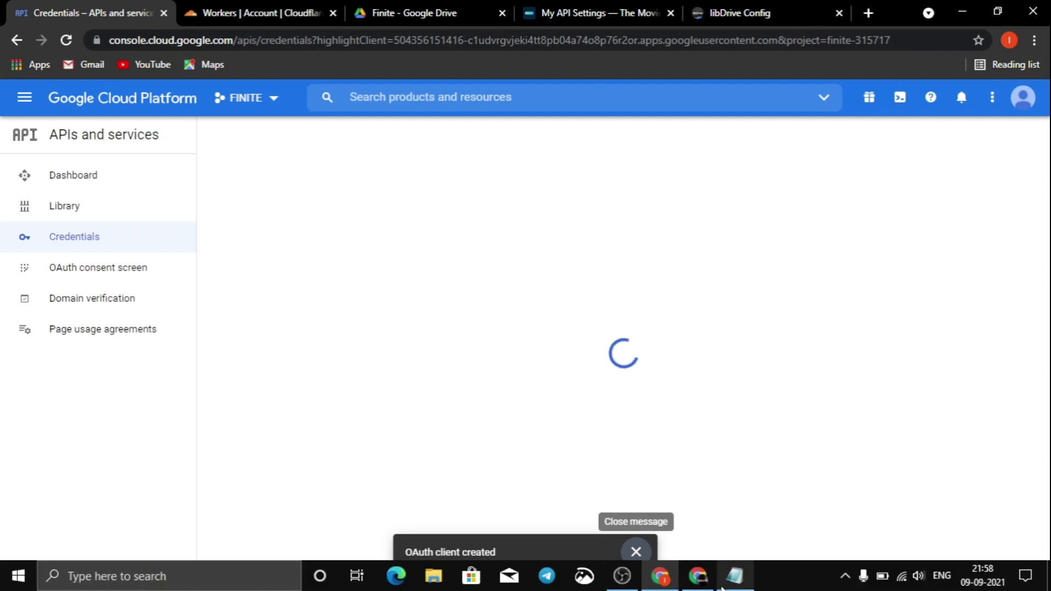
left_click(735, 581)
Note that the gdrive api must be enabled and a project made to get credentials.
key("Return")
type("you also have t")
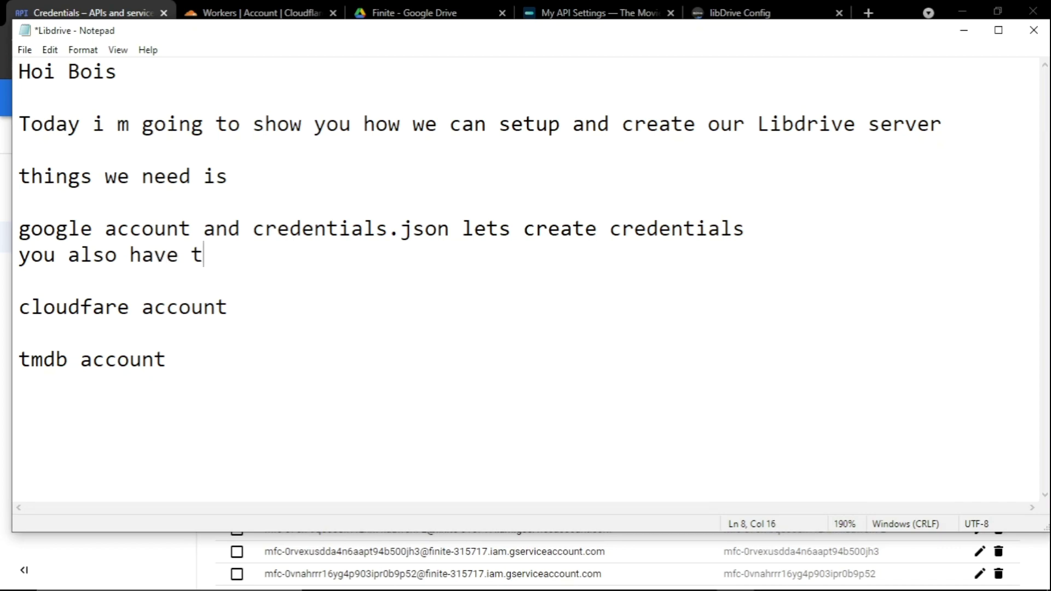
type("o enable gdrive")
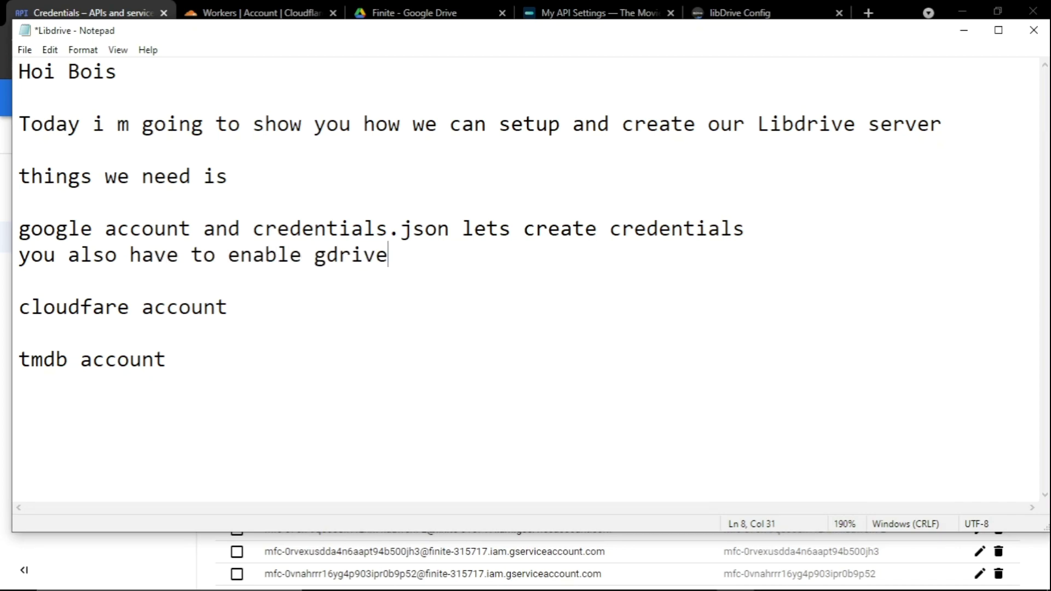
type(" api and also need to make project")
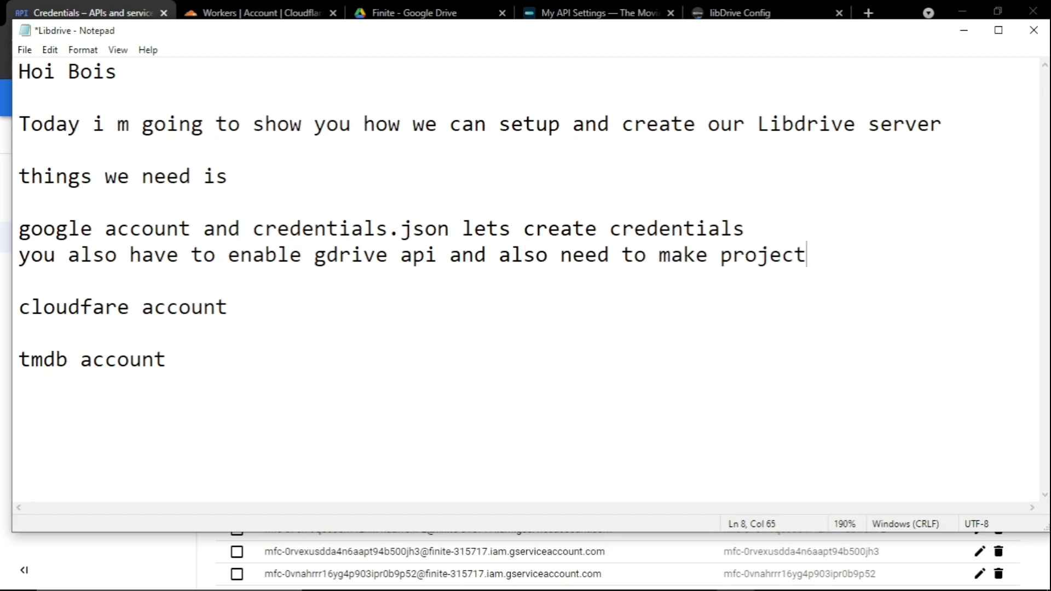
type(" to get cr")
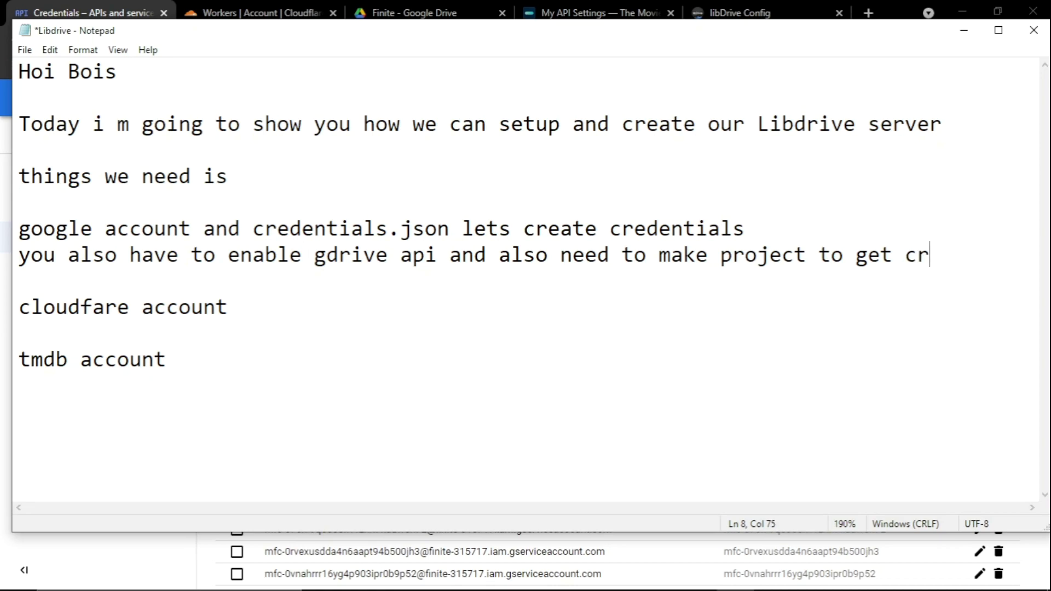
type("edentials fi")
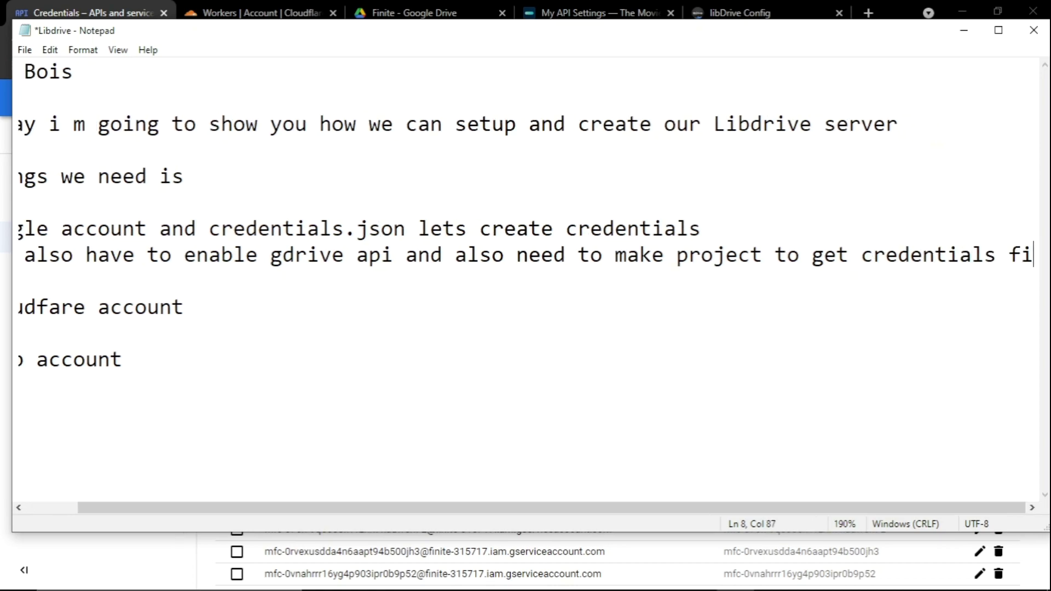
type("le")
key("Return")
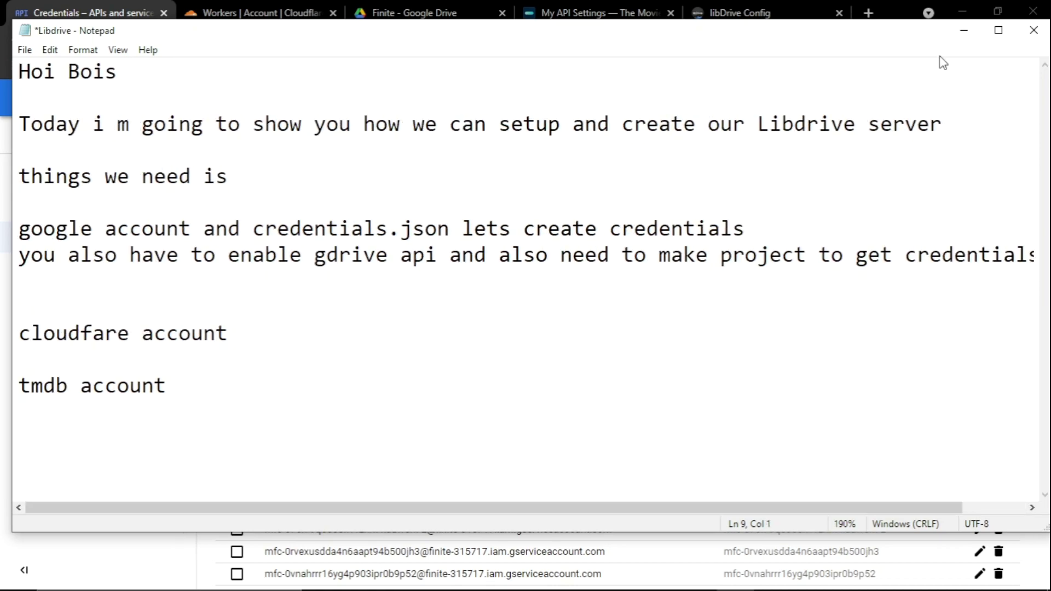
left_click(963, 31)
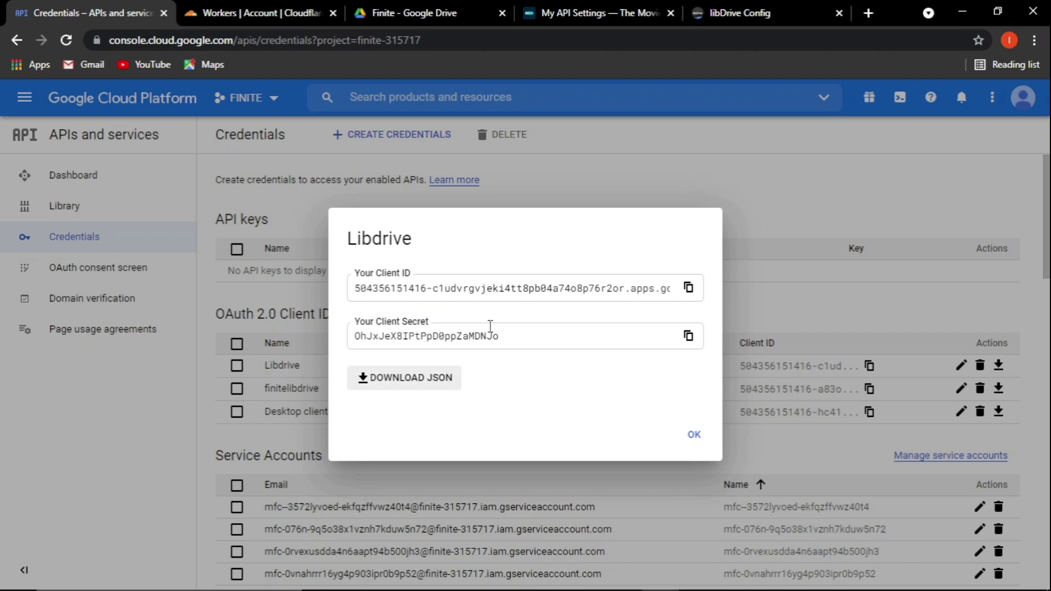
Select the new client's ID and secret, then close its details dialog.
left_click_drag(396, 291, 523, 288)
left_click_drag(399, 342, 420, 342)
double_click(416, 342)
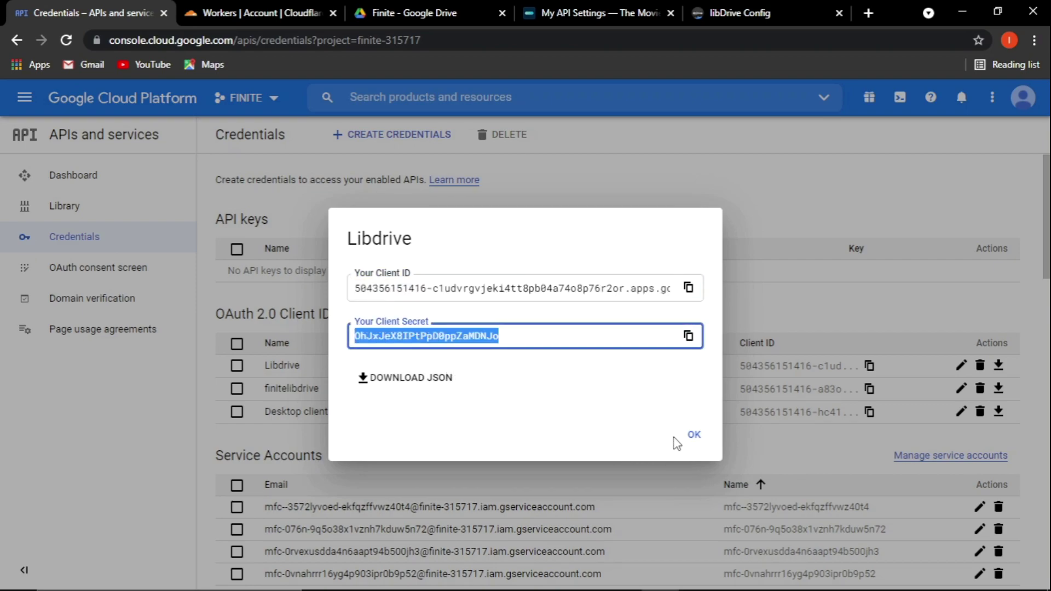
left_click(692, 435)
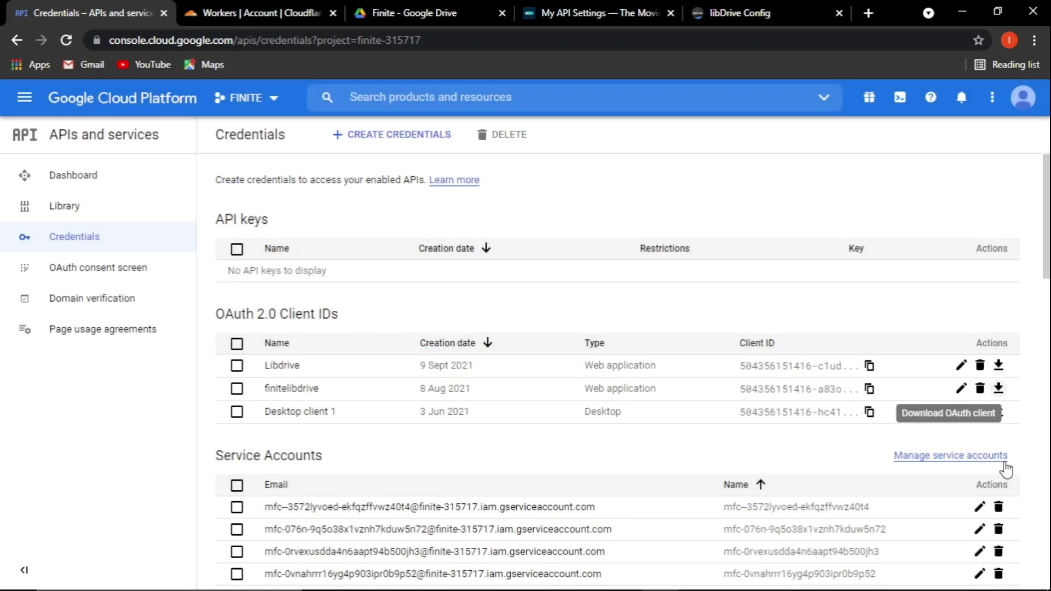
Paste the finitelibdrive Client ID into libDrive Config's Client ID field.
left_click(997, 389)
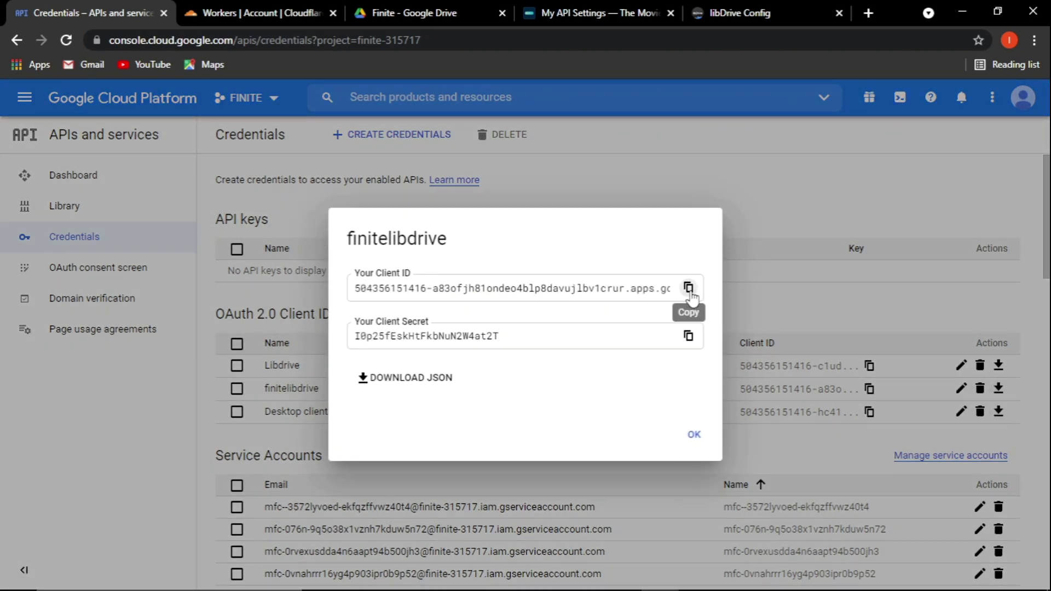
left_click(688, 288)
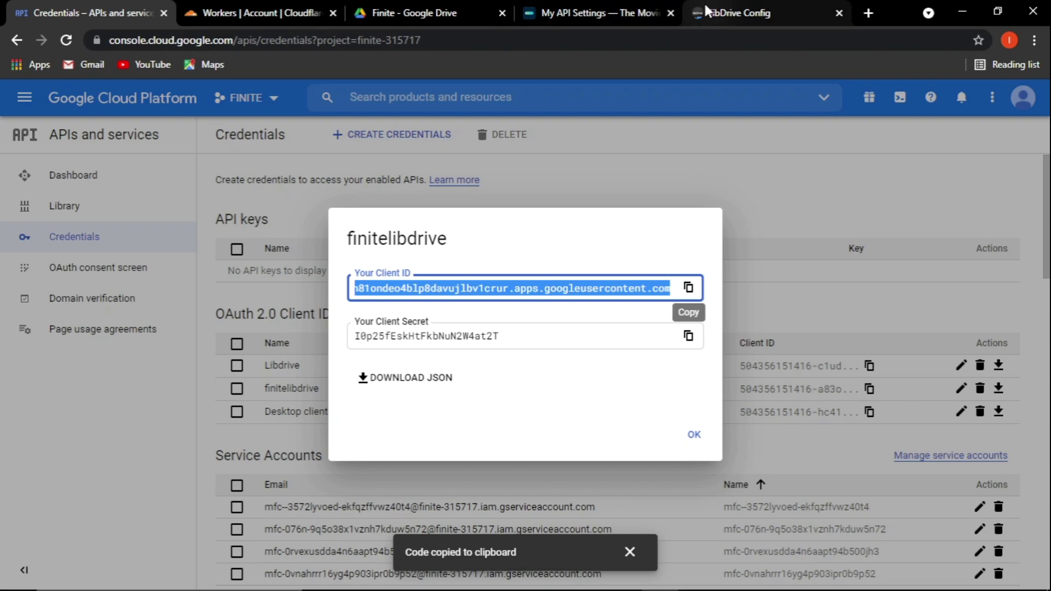
left_click(766, 13)
left_click_drag(766, 16, 239, 11)
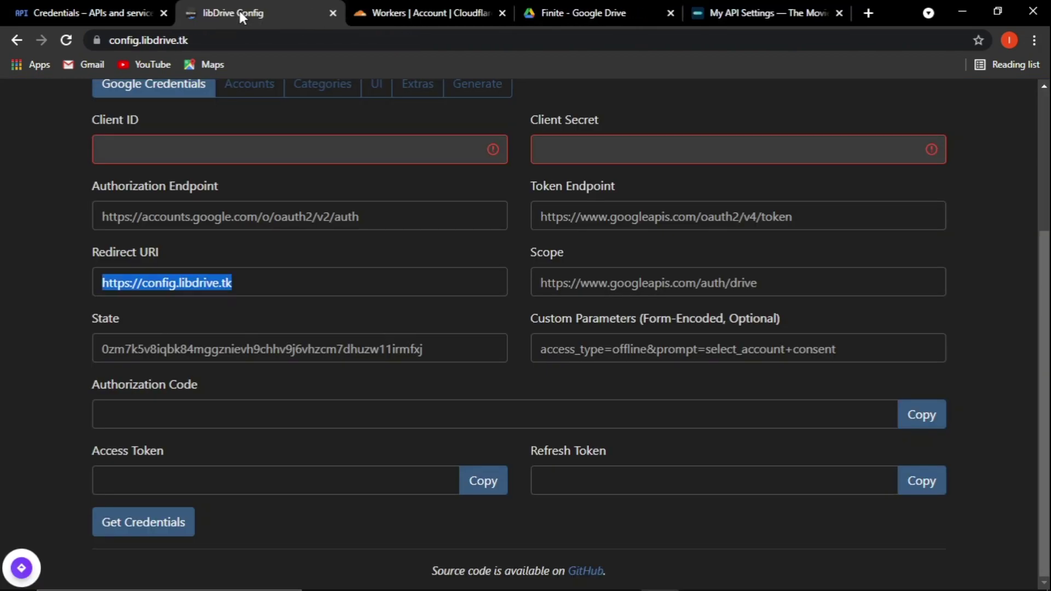
left_click(171, 154)
key("ctrl+v")
Paste the finitelibdrive client secret into libDrive Config's Client Secret field.
left_click(87, 12)
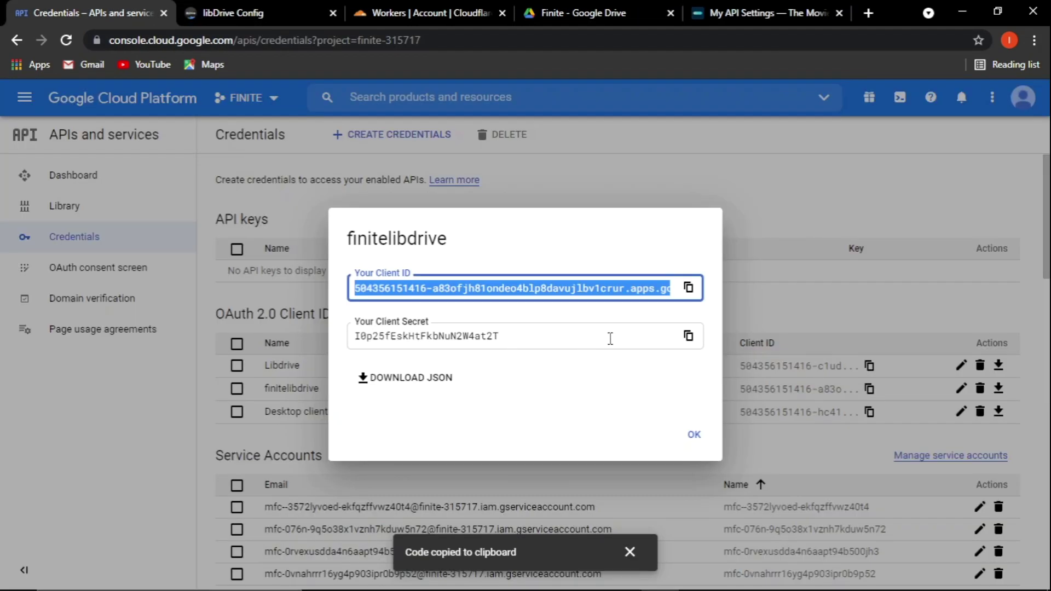
left_click(688, 335)
left_click(766, 12)
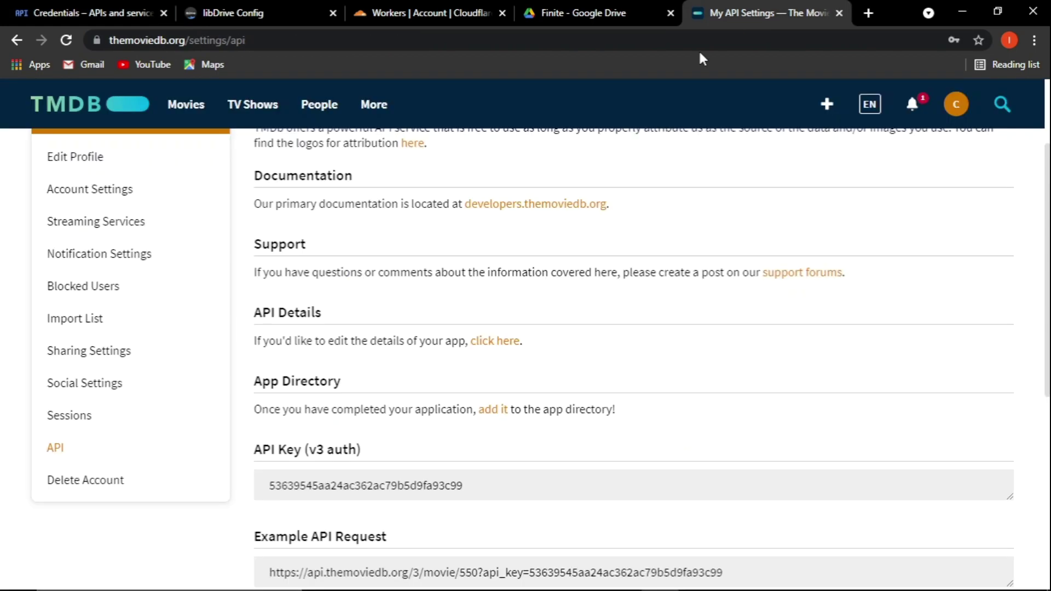
left_click(192, 8)
left_click(629, 150)
key("ctrl+v")
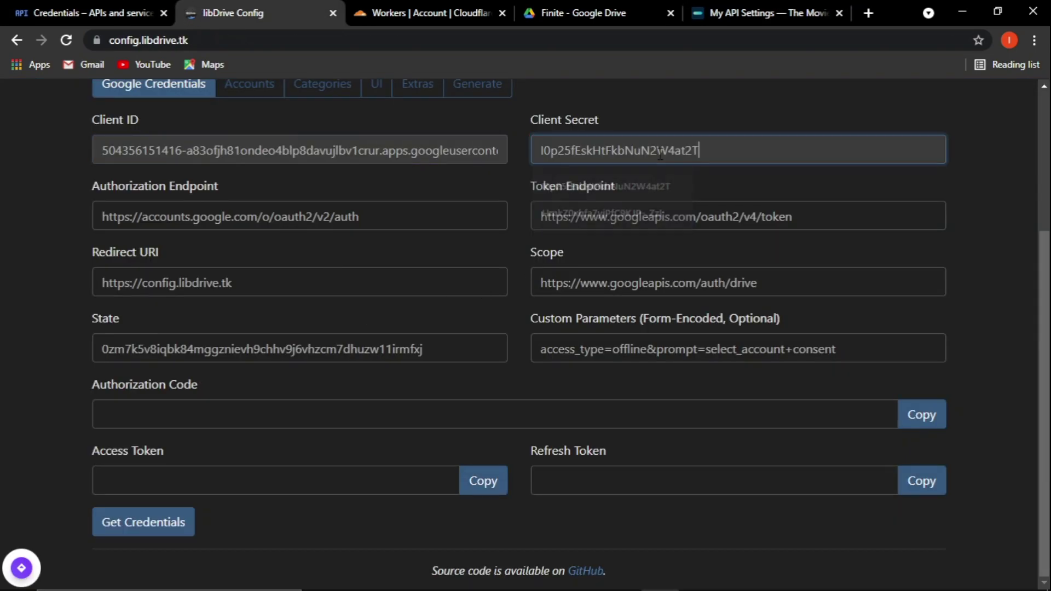
scroll(257, 348, "up", 3)
scroll(256, 348, "down", 3)
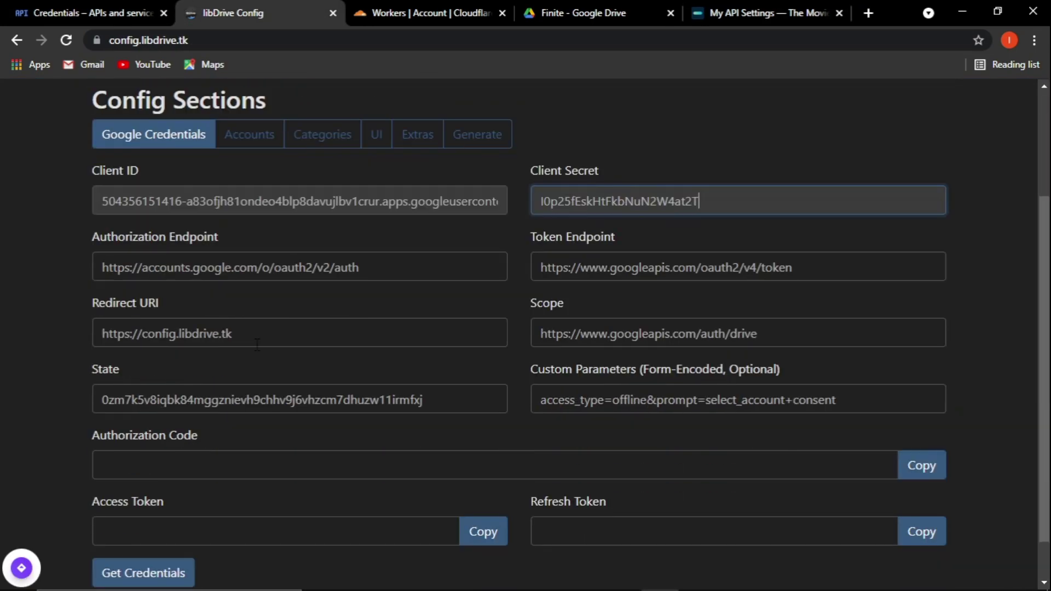
Authorize libdrive.tk with the Google account, proceeding past the unverified-app warning.
left_click(148, 522)
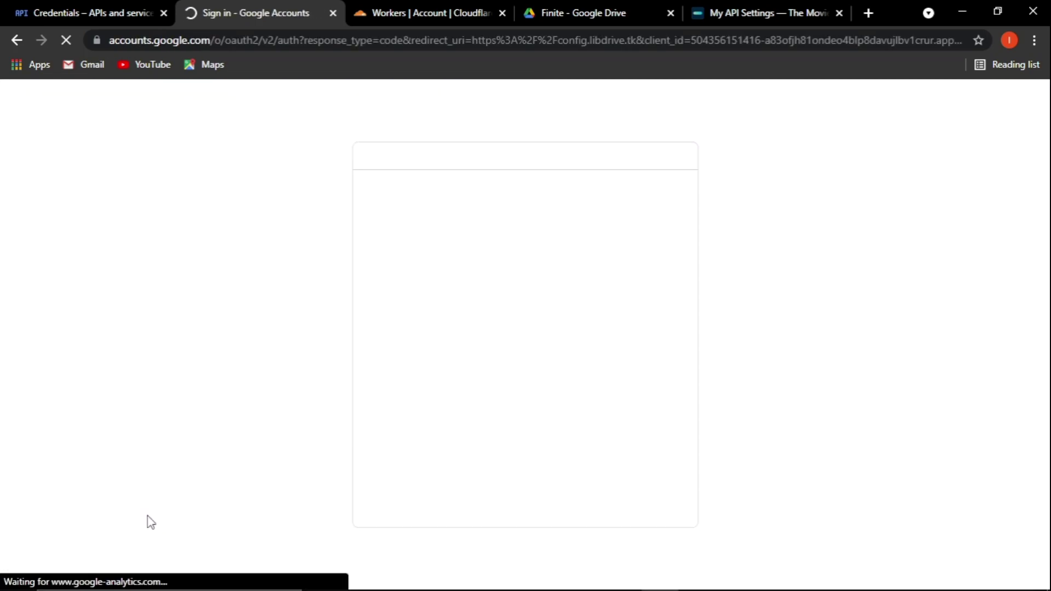
left_click(435, 309)
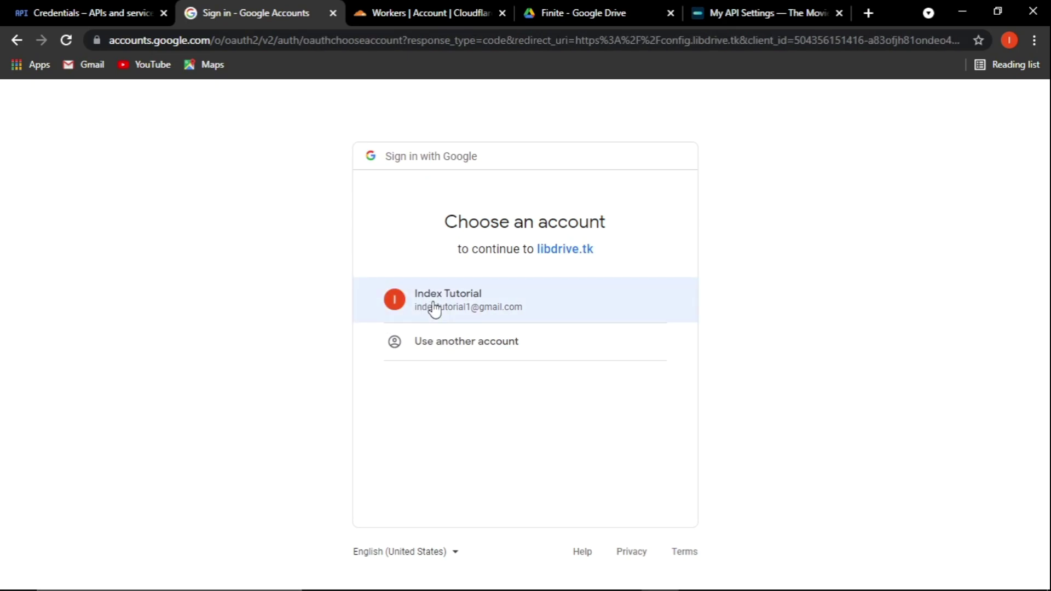
left_click(436, 309)
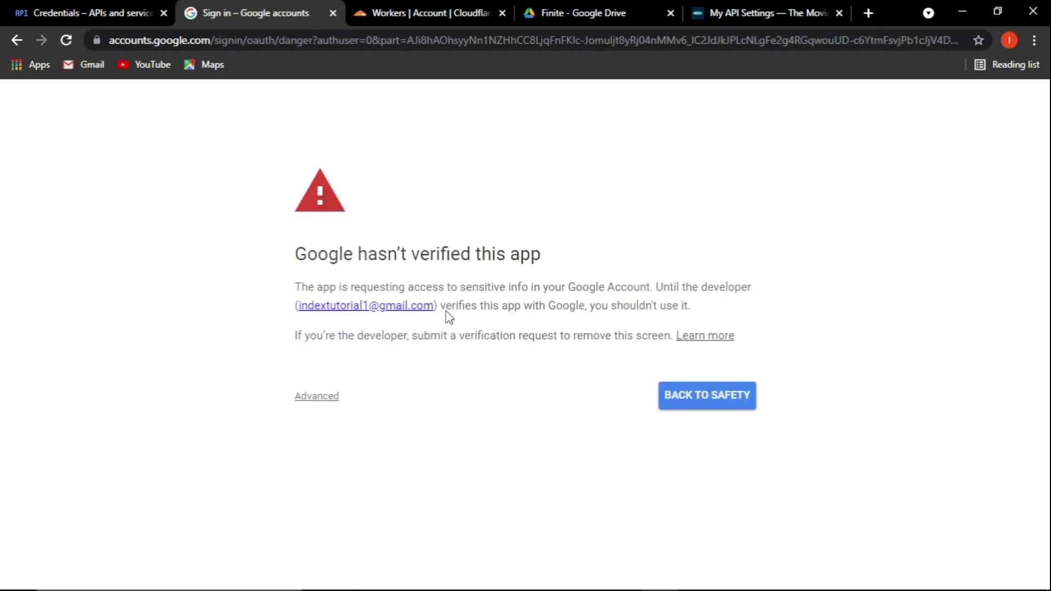
left_click(320, 396)
left_click(323, 507)
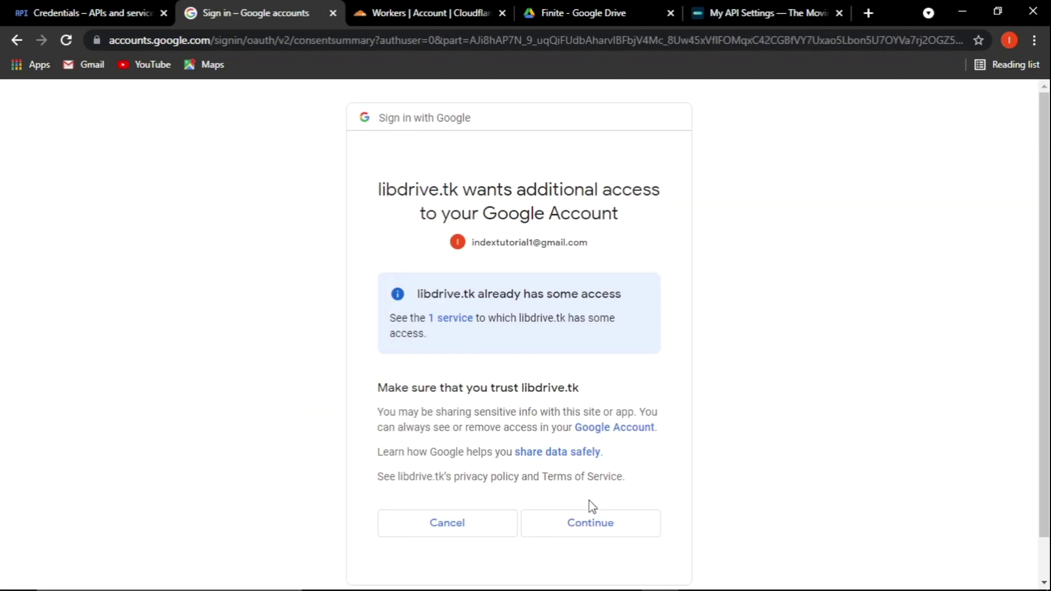
left_click(593, 533)
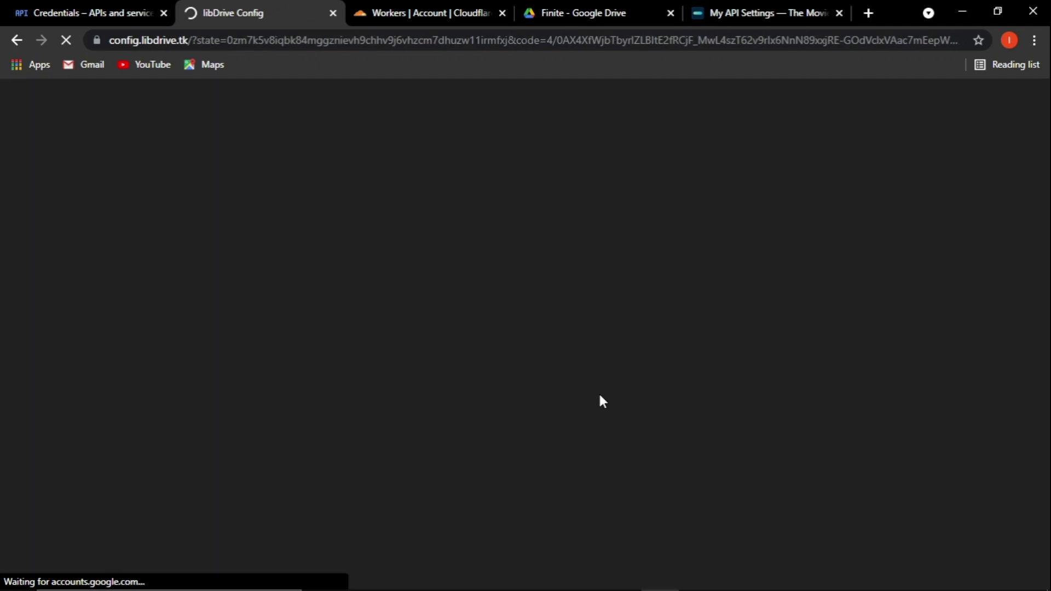
Add Account 0 in the Accounts section and enter its username and password.
scroll(547, 392, "down", 5)
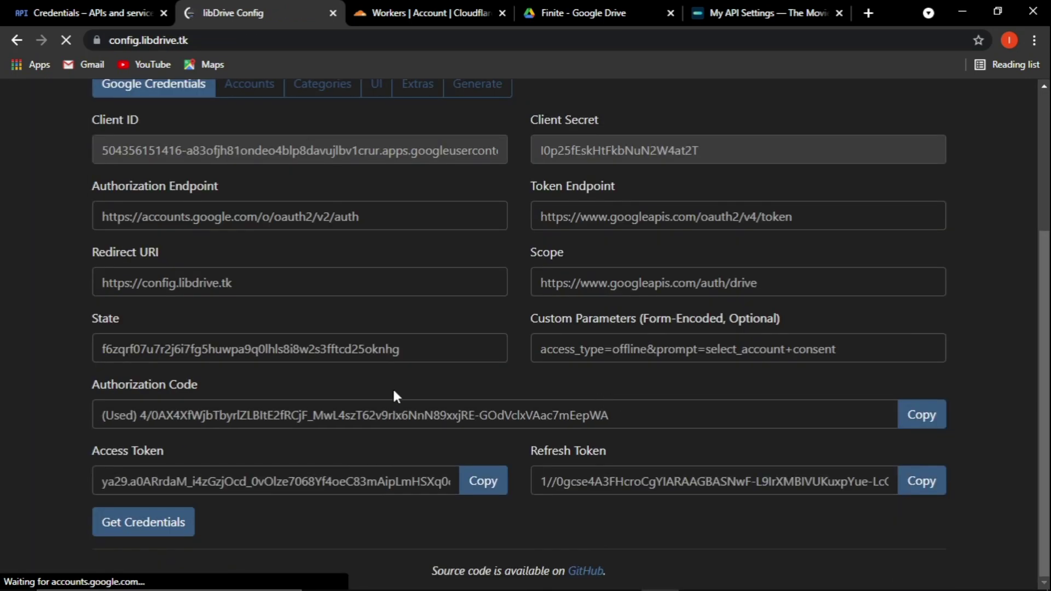
scroll(186, 520, "up", 4)
left_click(256, 287)
left_click(159, 357)
left_click(157, 392)
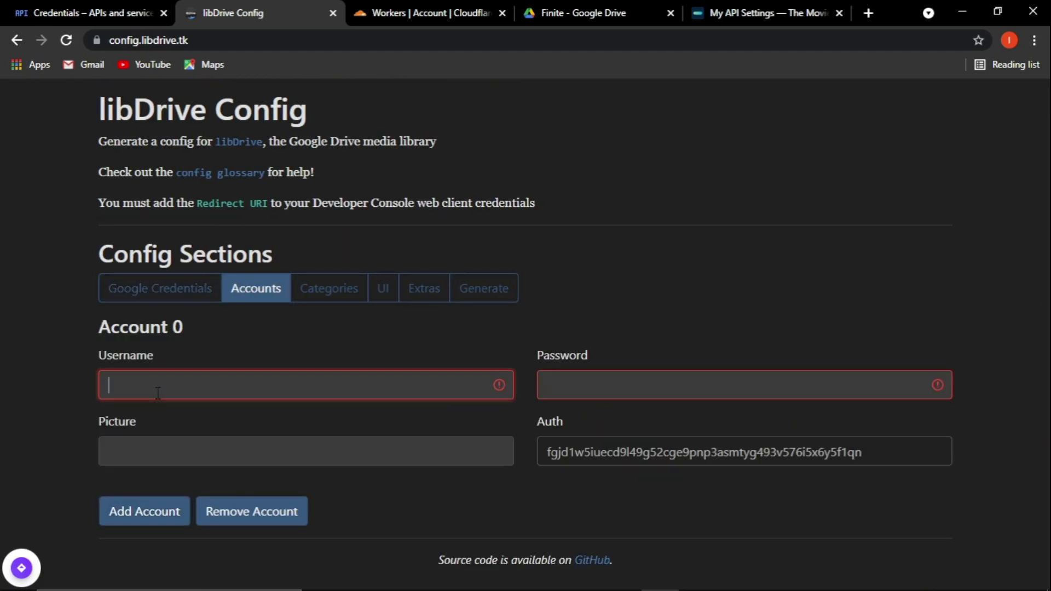
left_click(251, 382)
left_click(636, 385)
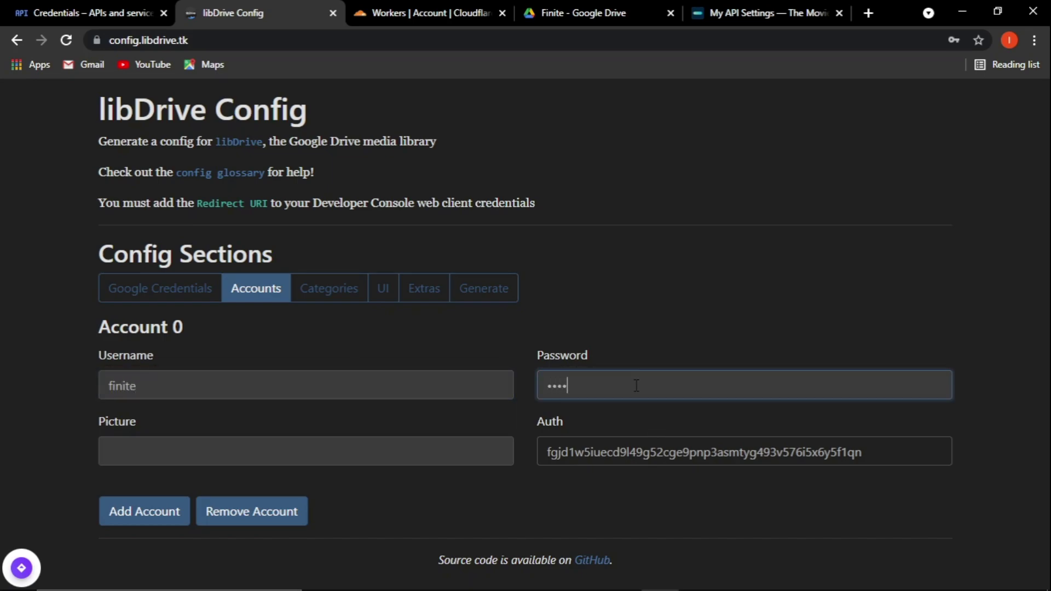
left_click(408, 455)
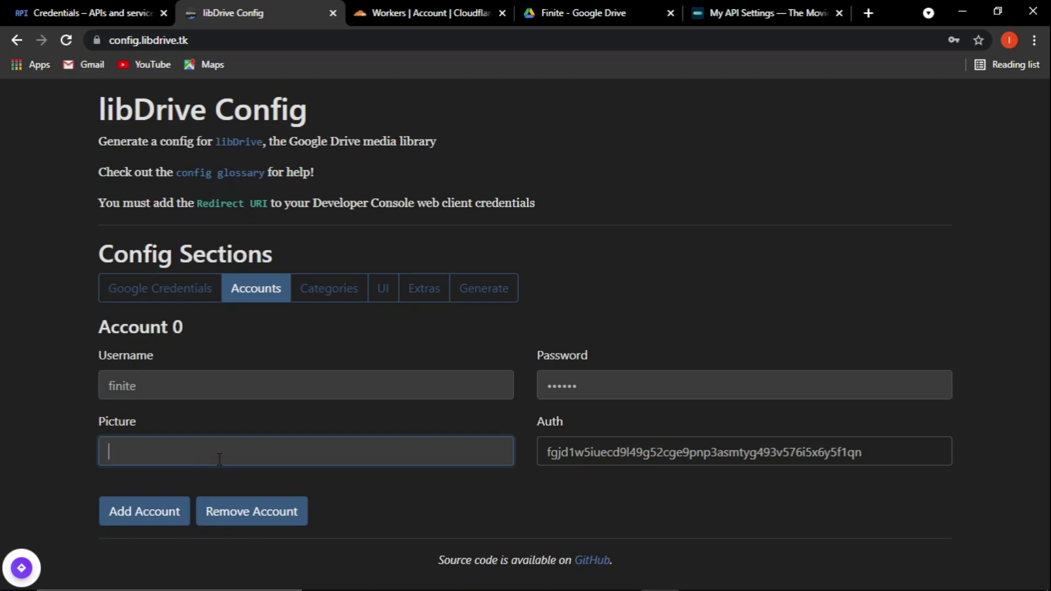
Search Google Images for 'asuna'.
left_click(862, 14)
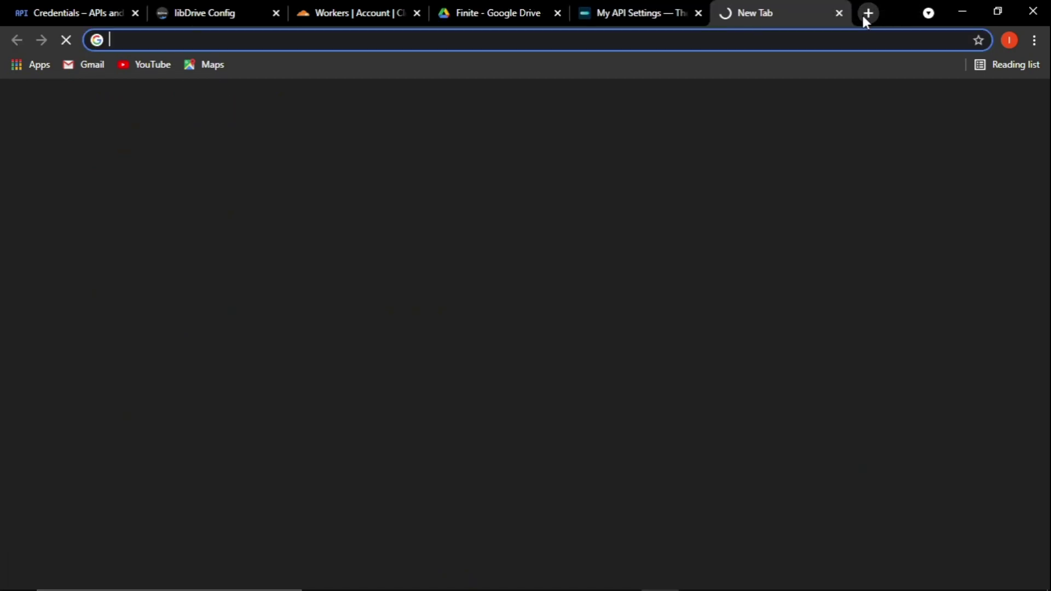
type("asua")
key("BackSpace")
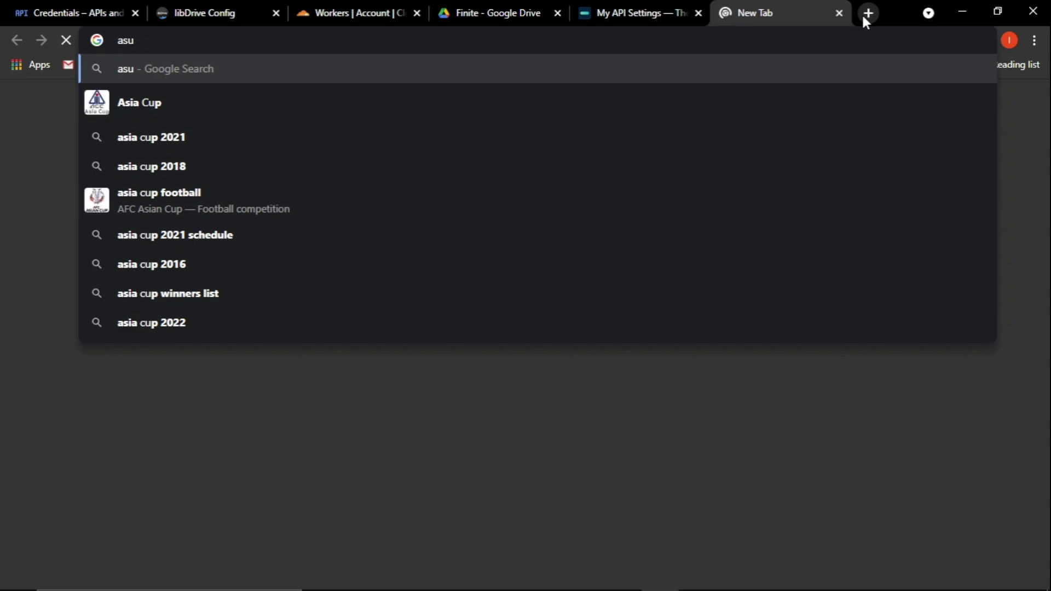
type("na")
key("Return")
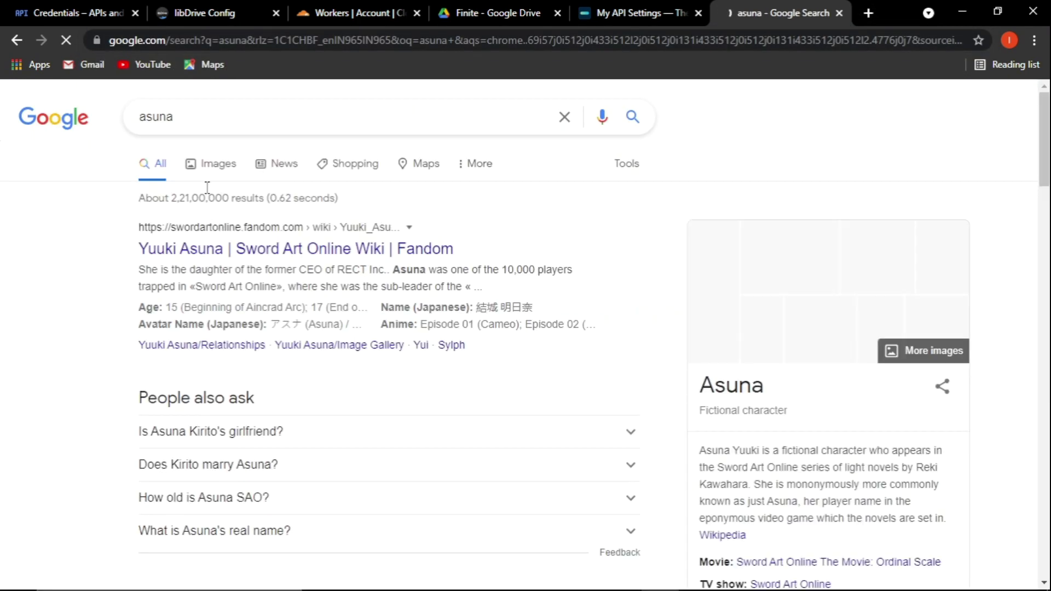
left_click(208, 173)
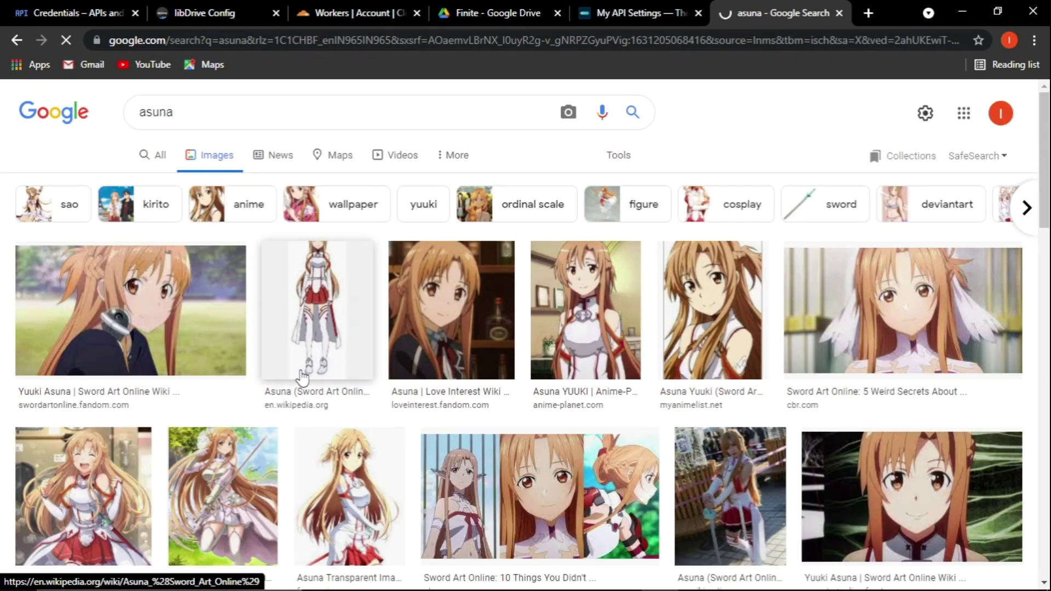
Open the Yuuki Asuna Png image on its own page and copy its address.
scroll(301, 377, "down", 5)
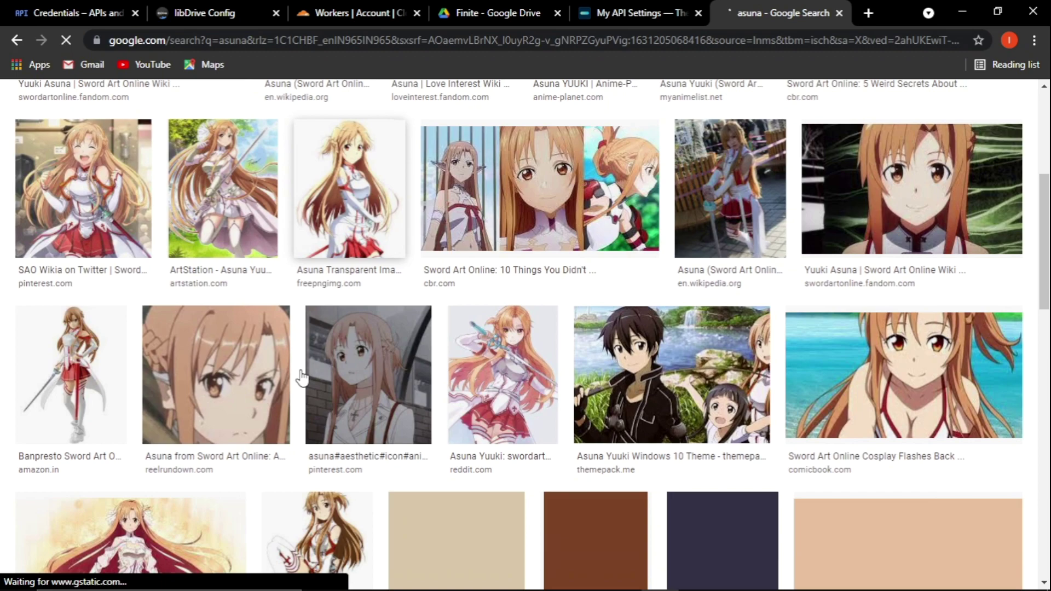
scroll(302, 378, "down", 5)
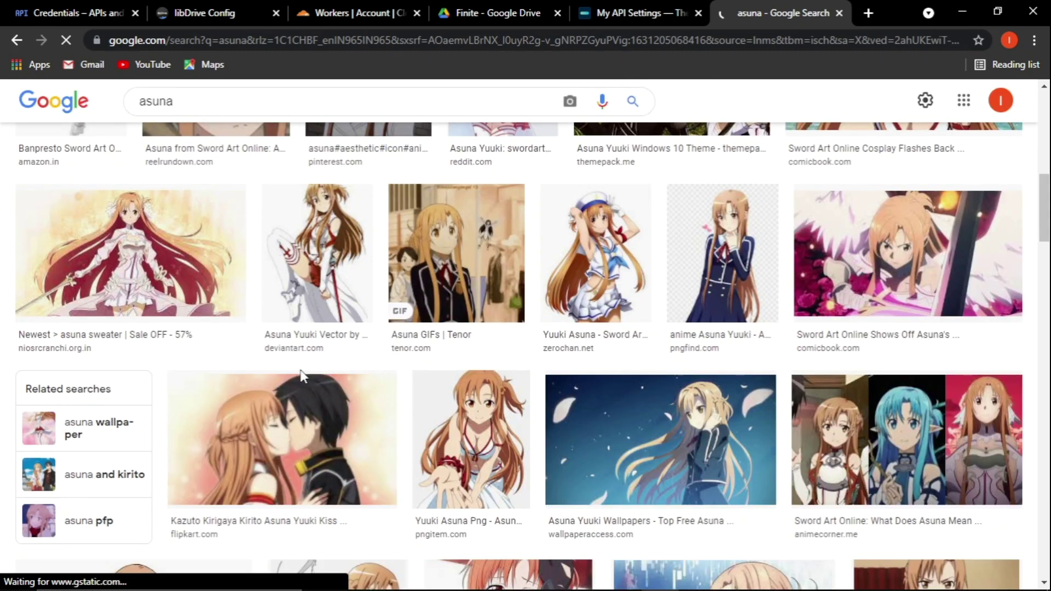
left_click(480, 463)
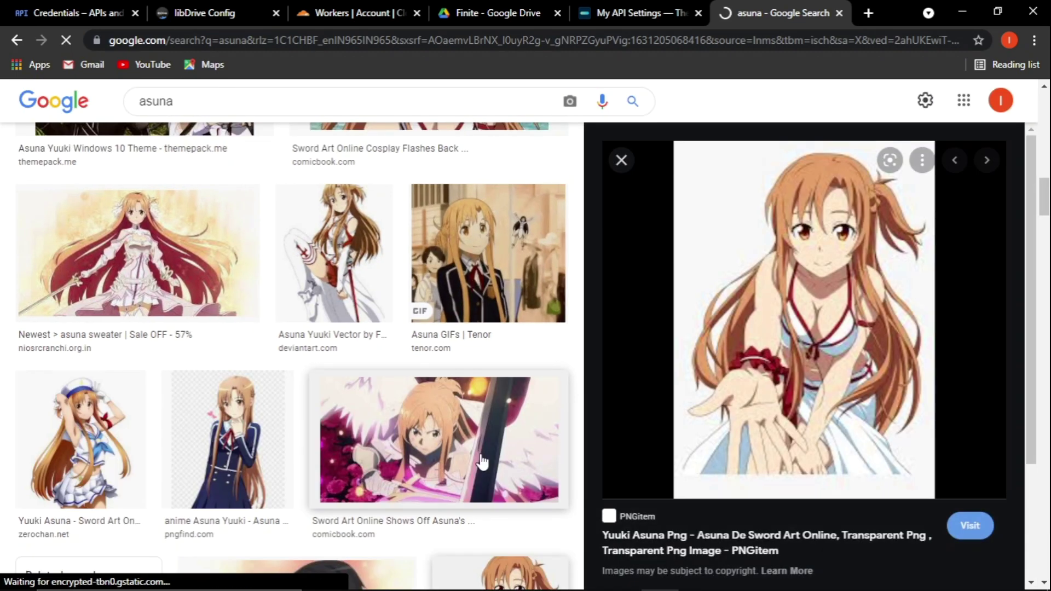
right_click(811, 317)
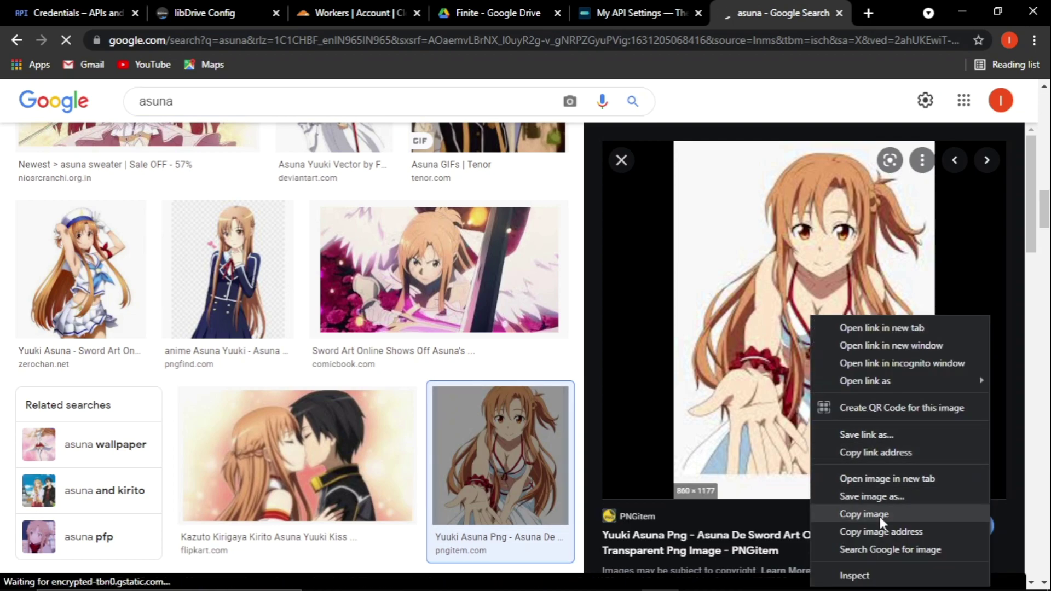
left_click(880, 481)
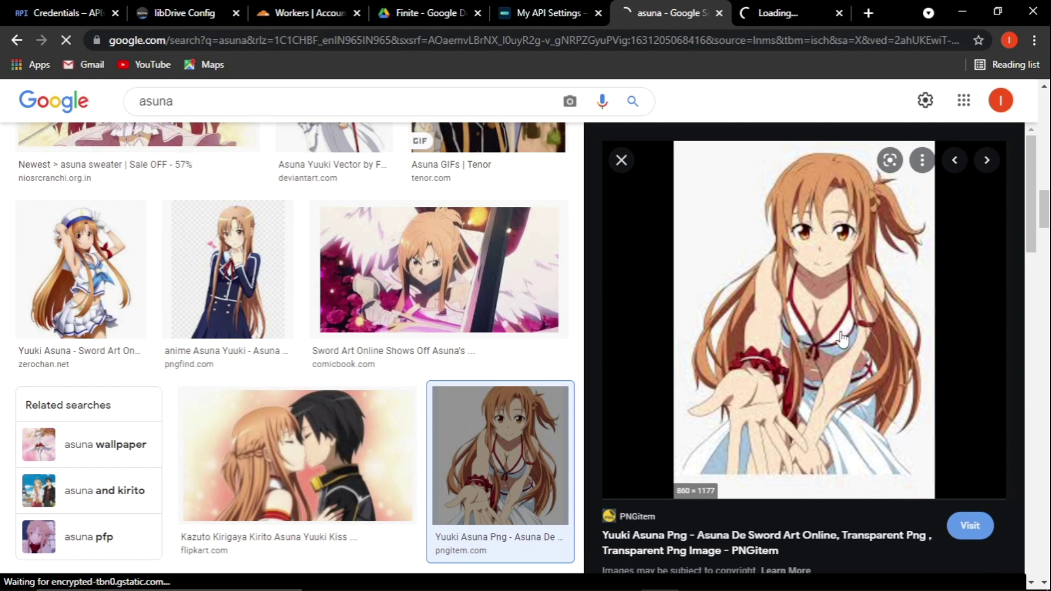
left_click(718, 13)
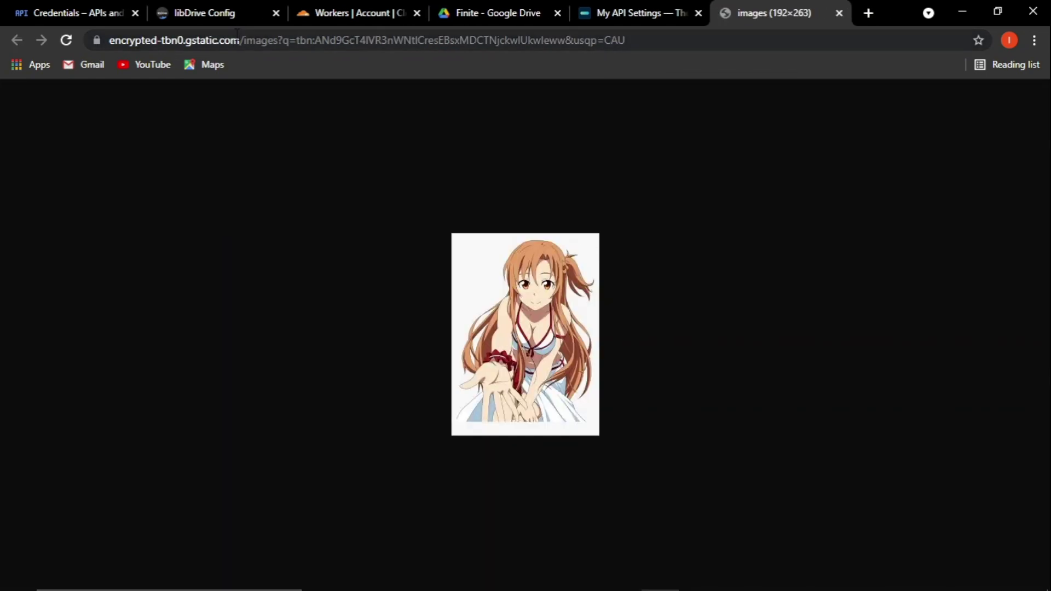
right_click(525, 288)
left_click(576, 357)
Paste the Asuna image address into Account 0's Picture field.
left_click(197, 13)
key("ctrl+v")
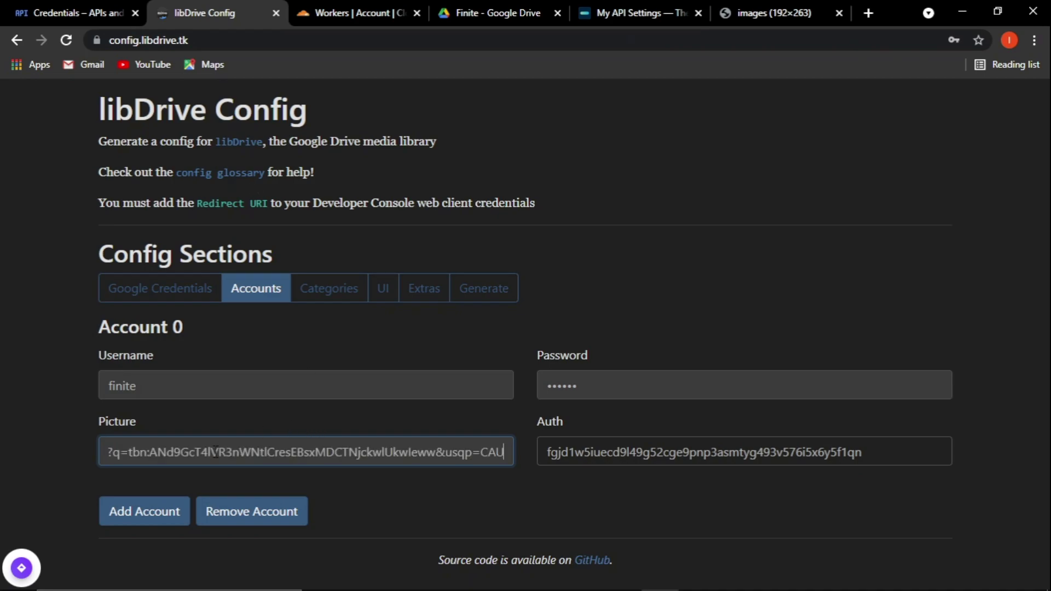
left_click_drag(297, 459, 2, 438)
left_click(135, 446)
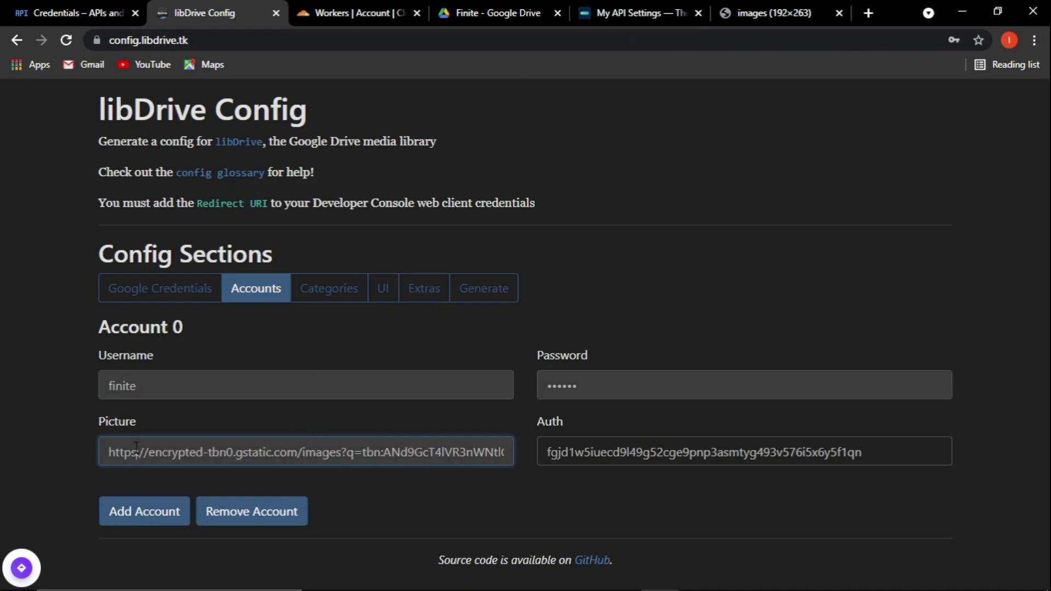
key("ctrl+a")
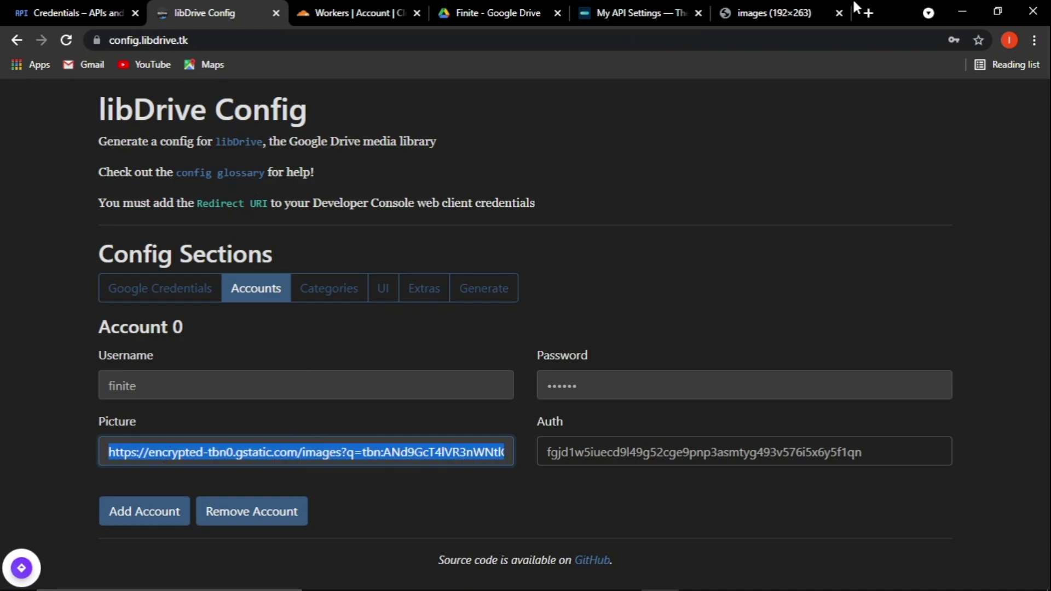
Load the picture URL in a new page to verify the image.
left_click(868, 13)
key("ctrl+v")
key("Return")
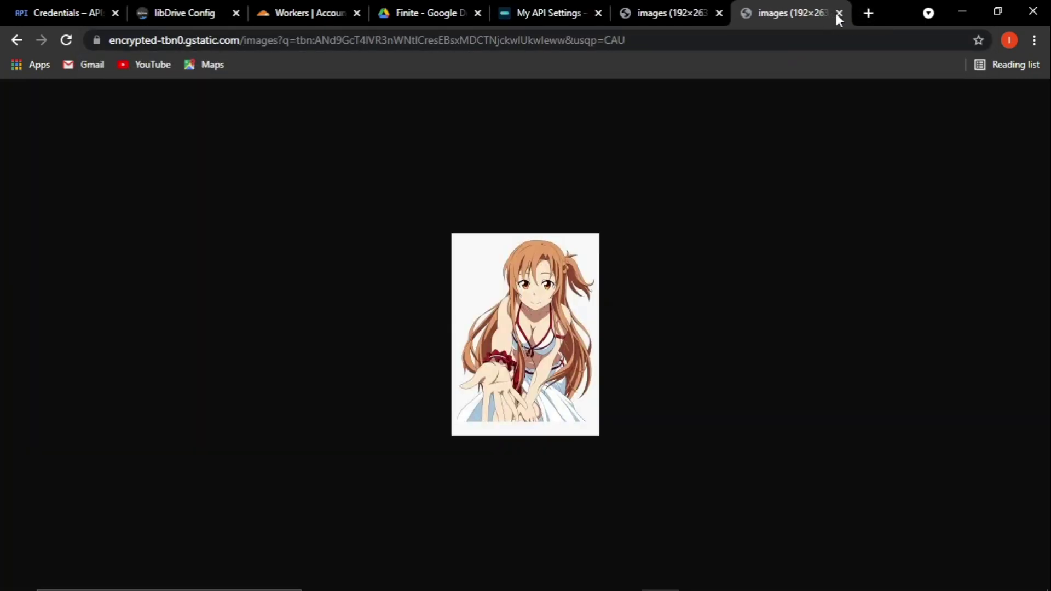
left_click(839, 13)
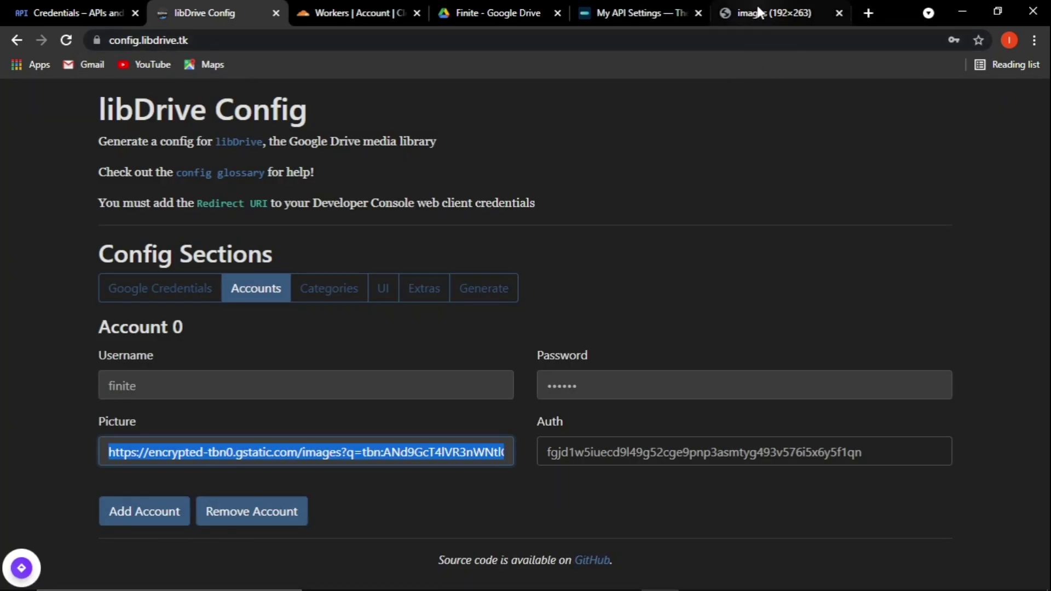
left_click(803, 13)
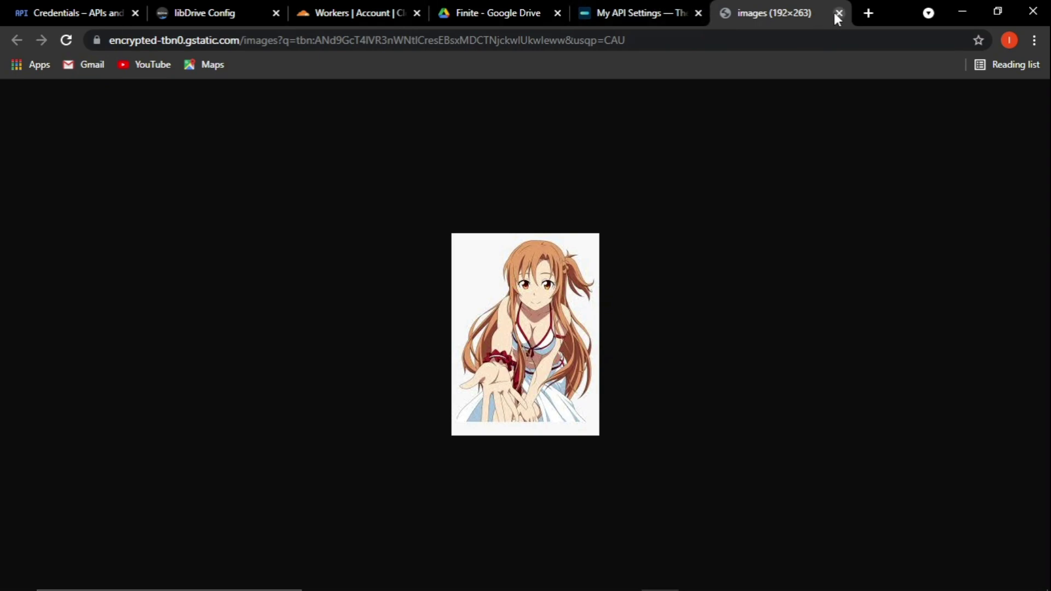
left_click(837, 13)
left_click(219, 14)
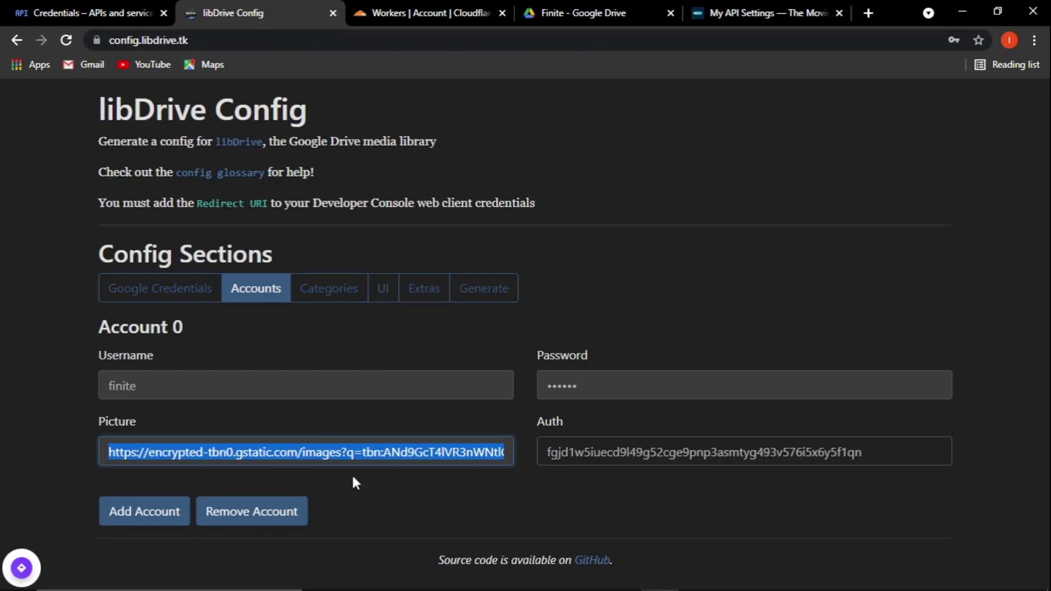
Add a new category in the Categories section.
left_click(319, 286)
left_click(167, 357)
left_click(169, 385)
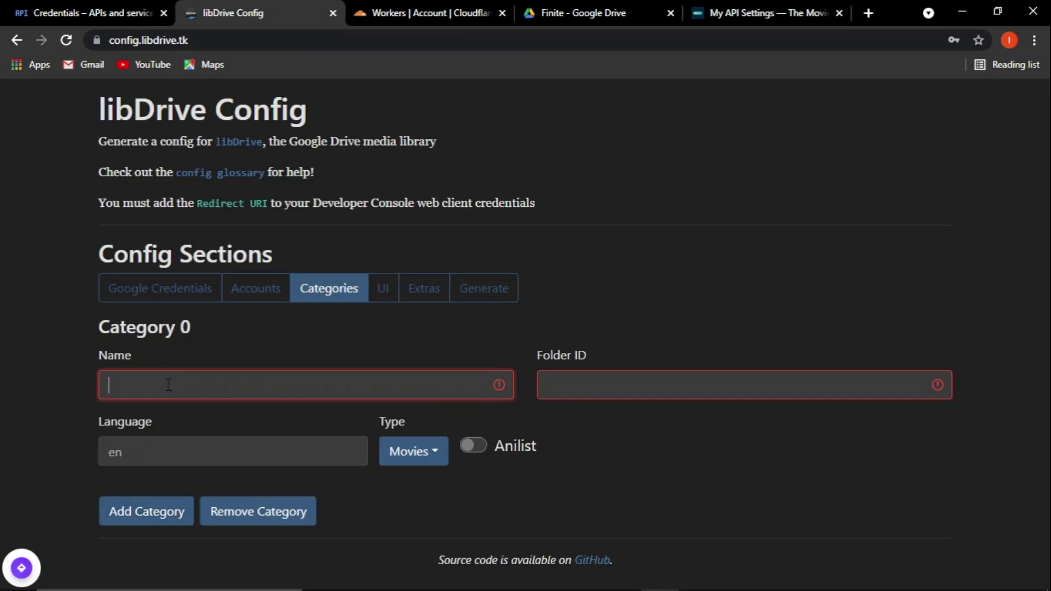
Name Category 0 Movies and open the Movies folder in Google Drive.
type("Movies")
left_click(655, 384)
left_click(643, 9)
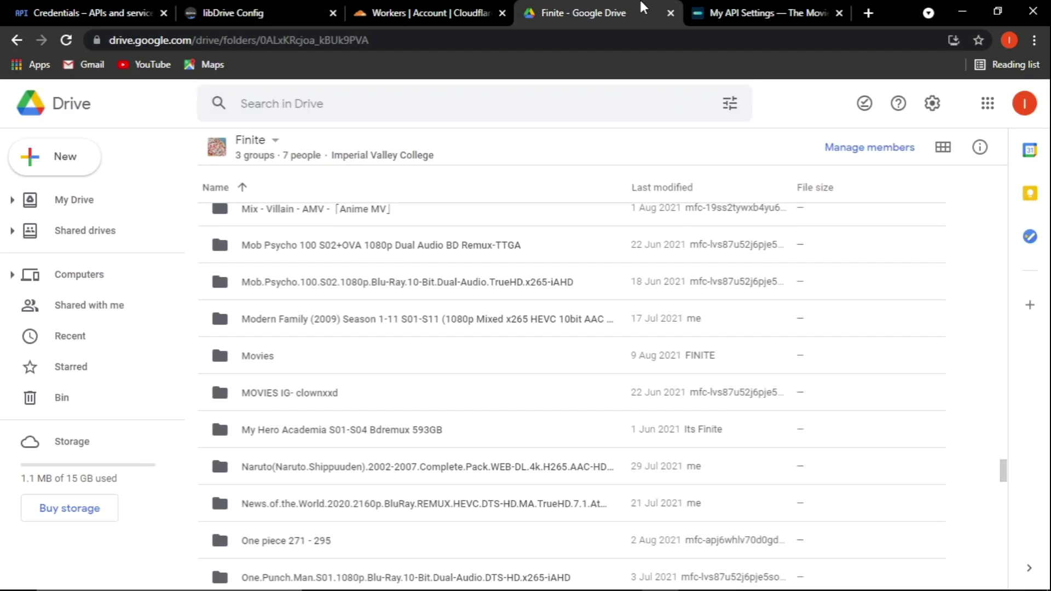
double_click(263, 357)
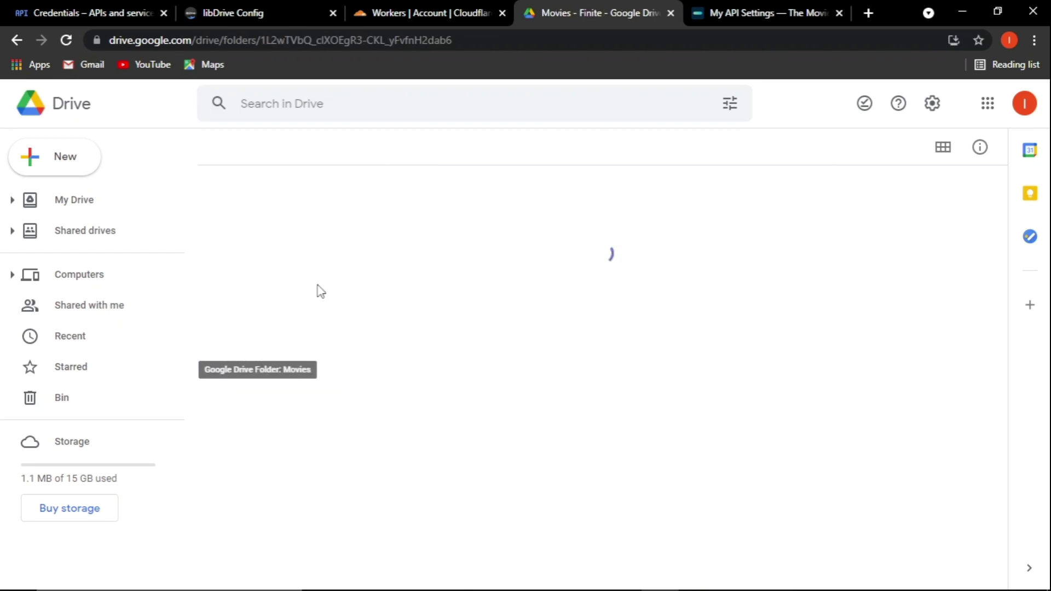
Paste the Movies folder ID from the address into Folder ID and switch on Anilist.
left_click(268, 47)
left_click(269, 47)
left_click_drag(296, 42, 521, 45)
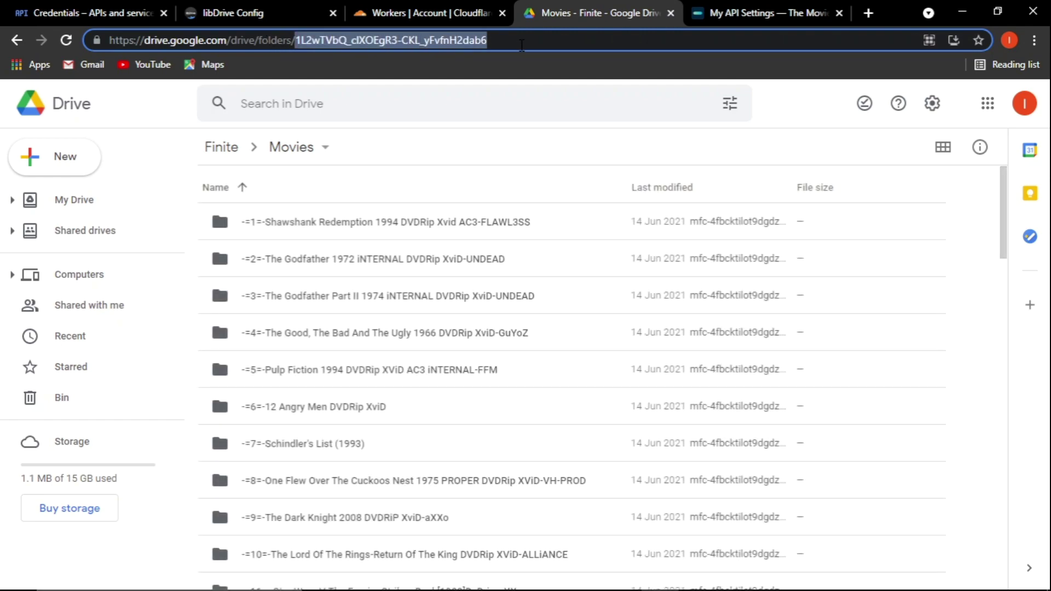
key("ctrl+2")
key("ctrl+v")
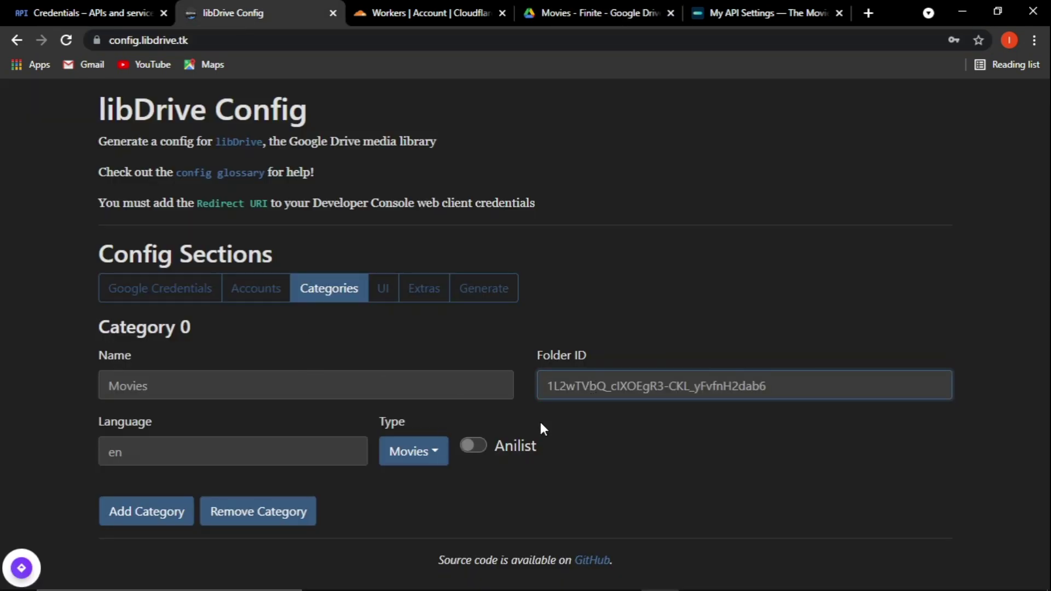
left_click(472, 445)
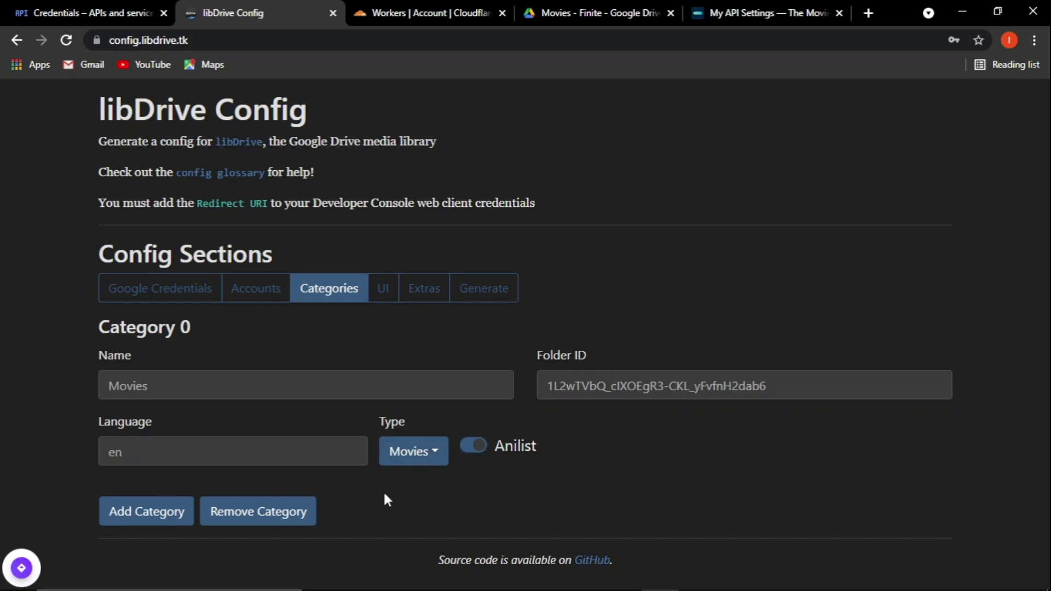
Note in Notepad that web series and anime categories could be added, though only movies exist.
left_click(733, 578)
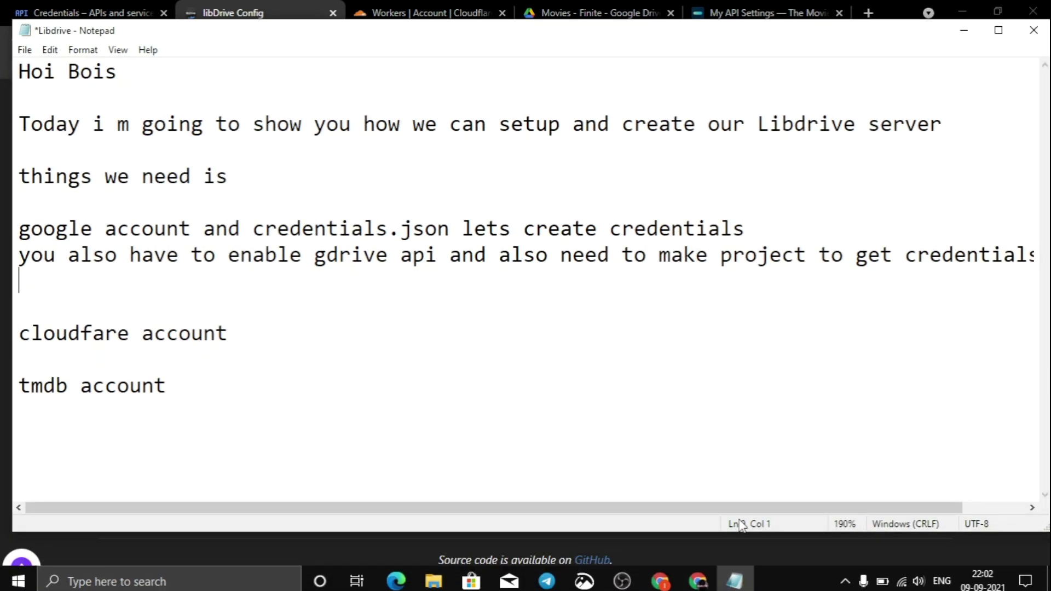
type("we can also add more categories like web")
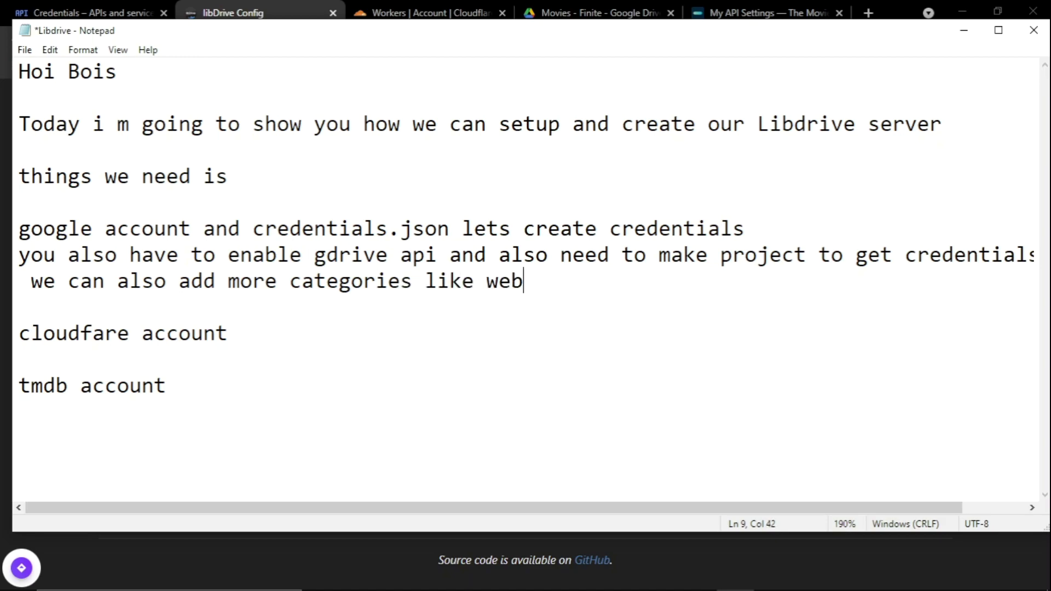
type(" series and anime")
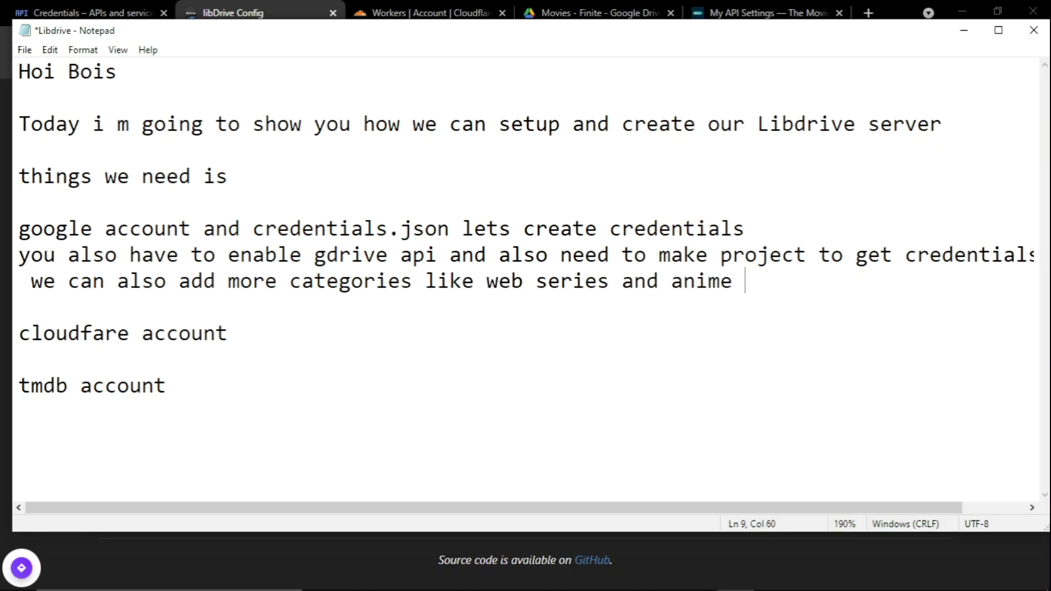
key("Return")
type("but rig")
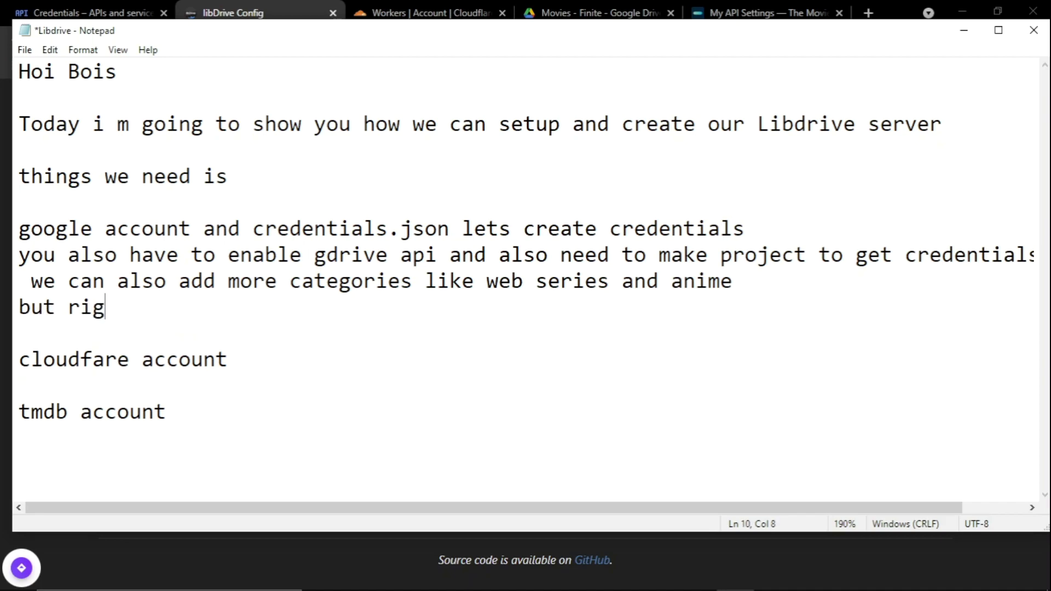
type("ht now i only h")
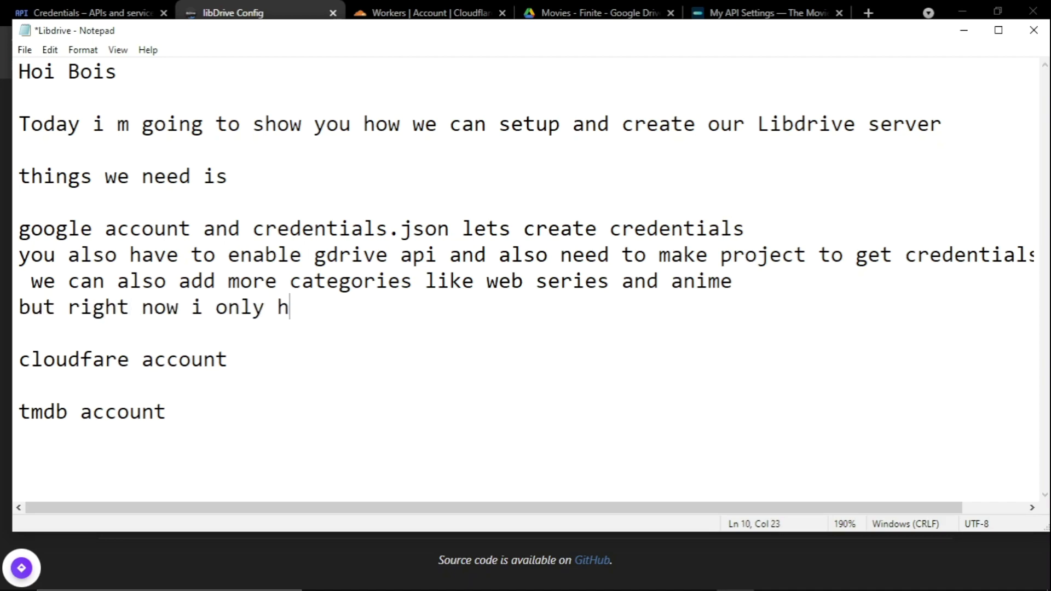
type("ave movies ")
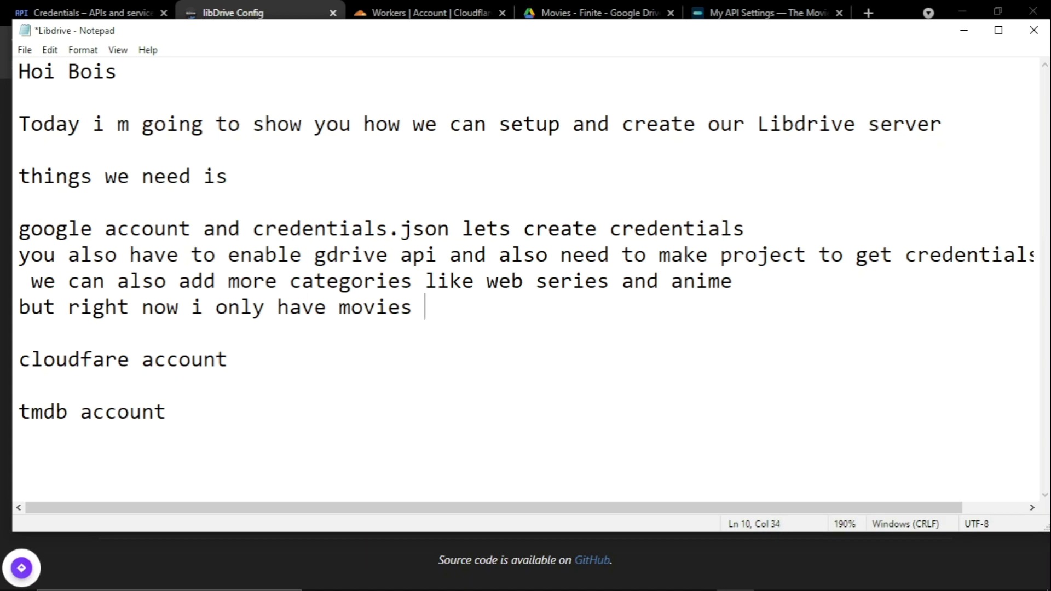
type("collection so")
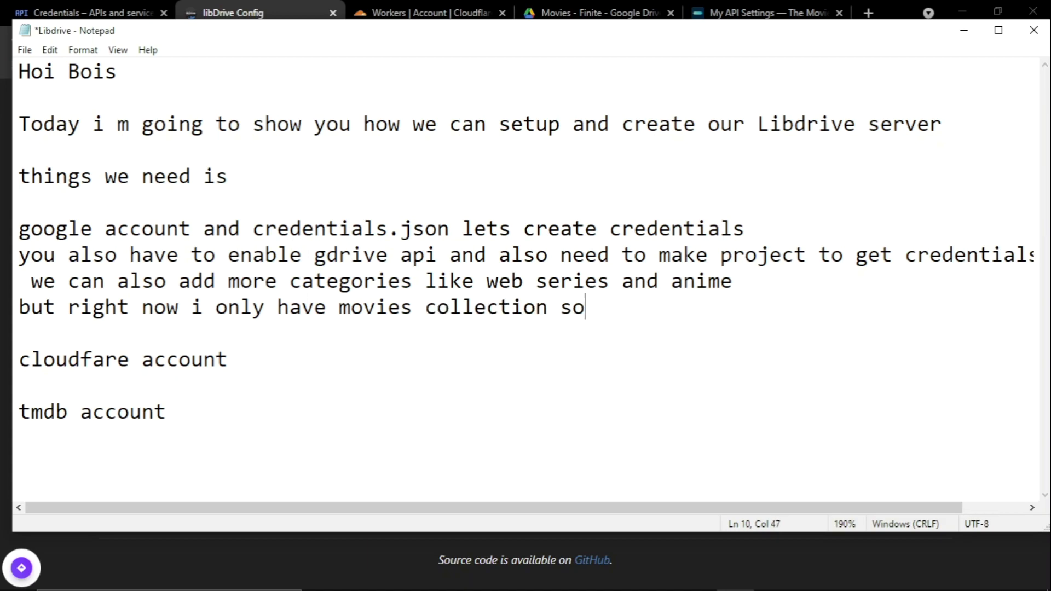
left_click(963, 30)
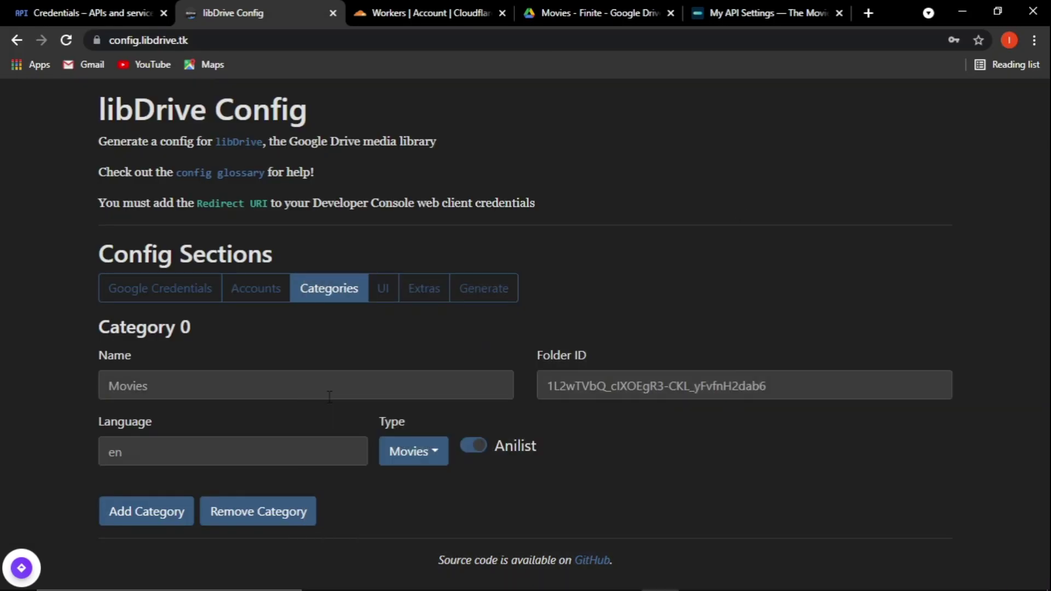
Set the UI Website Title to Finite, turn on Icon On Nav and raise Range to 5.
left_click(383, 287)
left_click(215, 363)
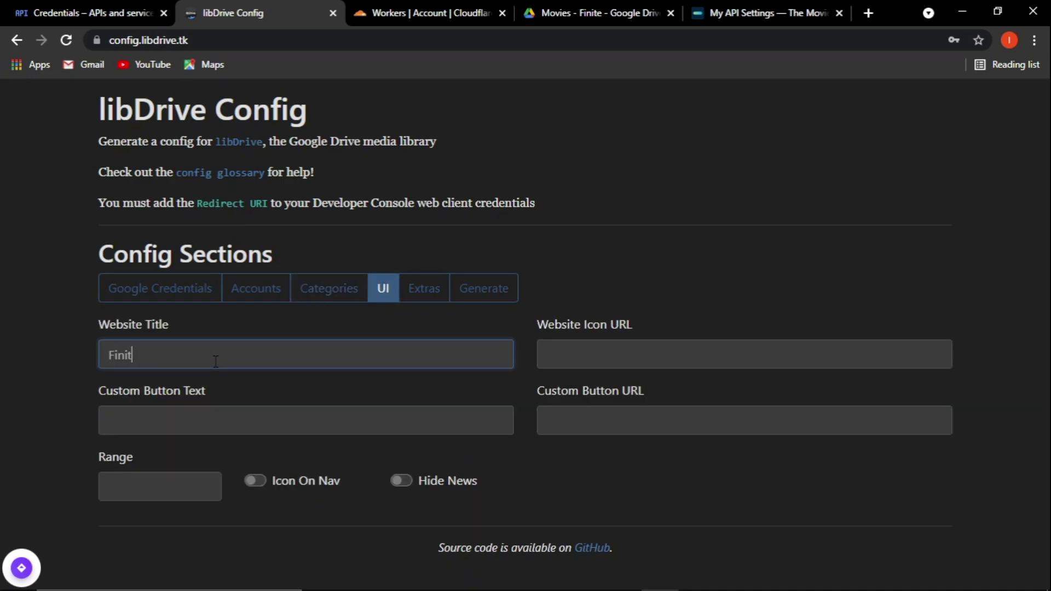
left_click(576, 345)
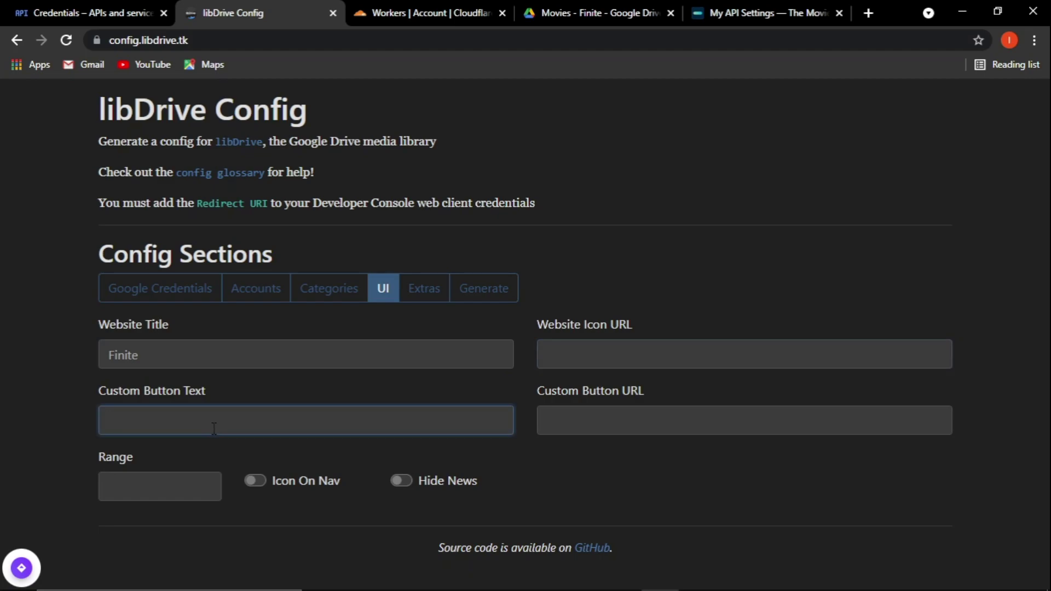
left_click(277, 481)
double_click(398, 481)
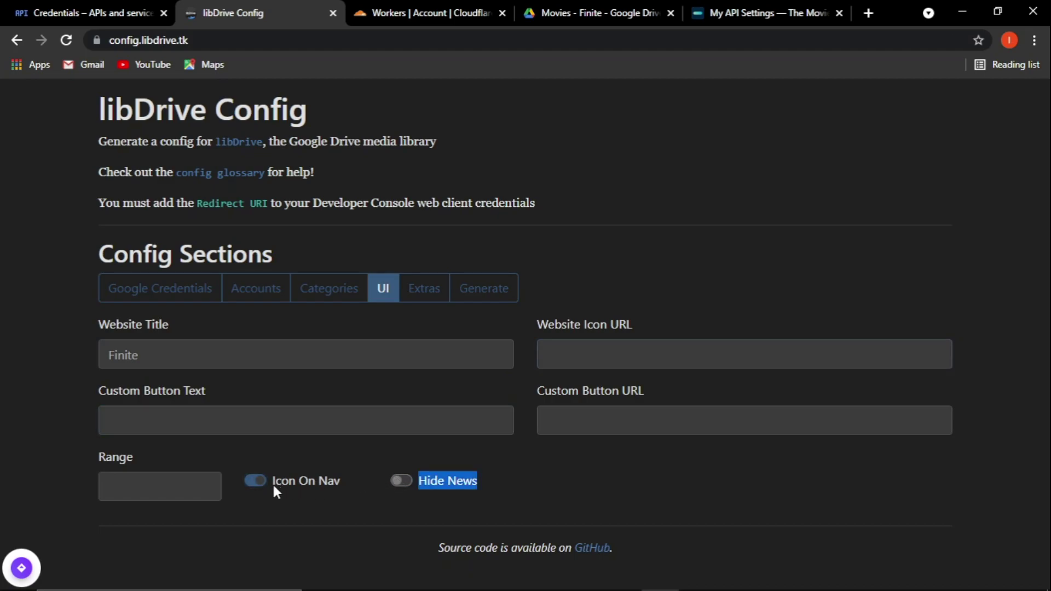
left_click(170, 491)
left_click(205, 483)
left_click(206, 483)
left_click(206, 483)
left_click(205, 483)
left_click(205, 483)
left_click(129, 454)
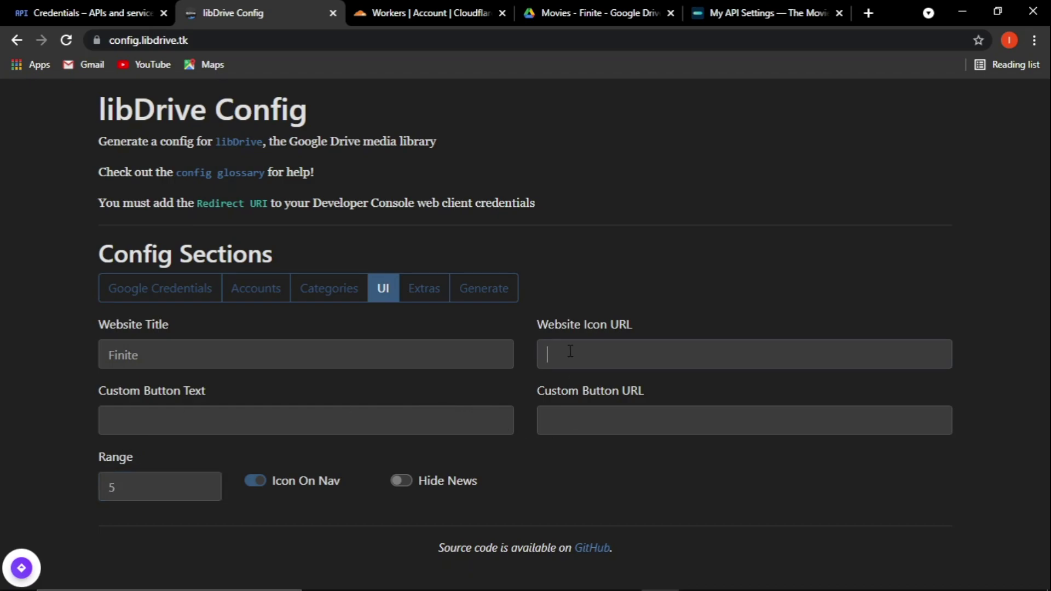
Paste the telegra.ph image URL as the Website Icon URL and switch on Hide News.
key("shift+Tab")
key("Tab")
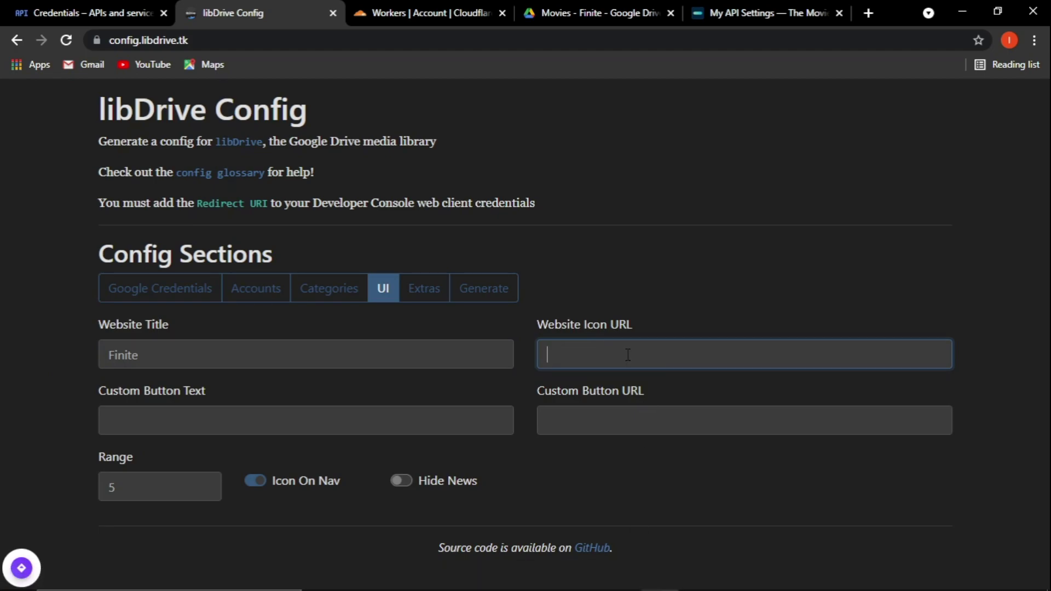
left_click(618, 576)
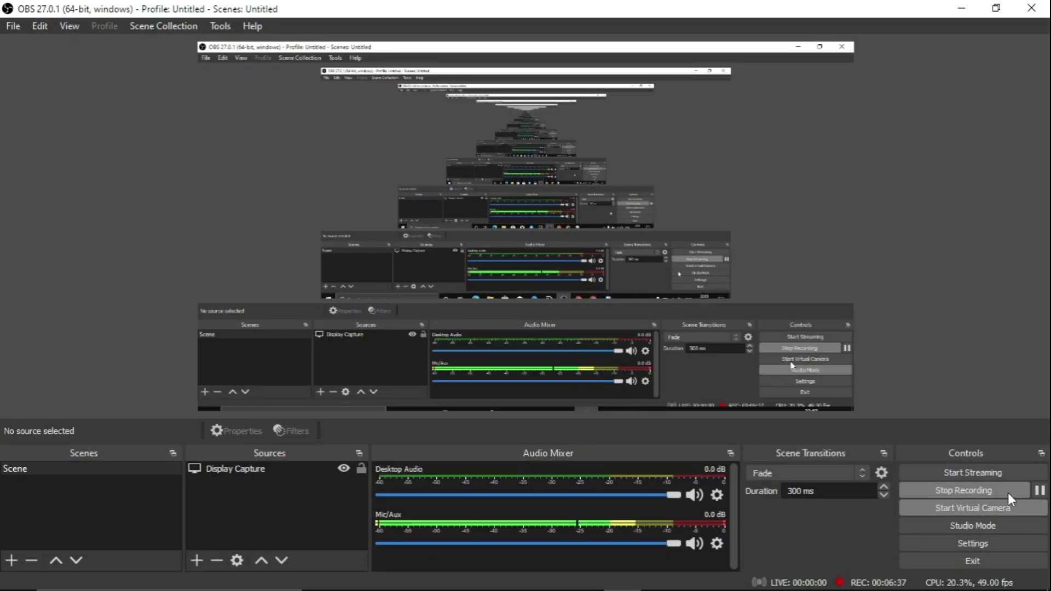
left_click(1039, 490)
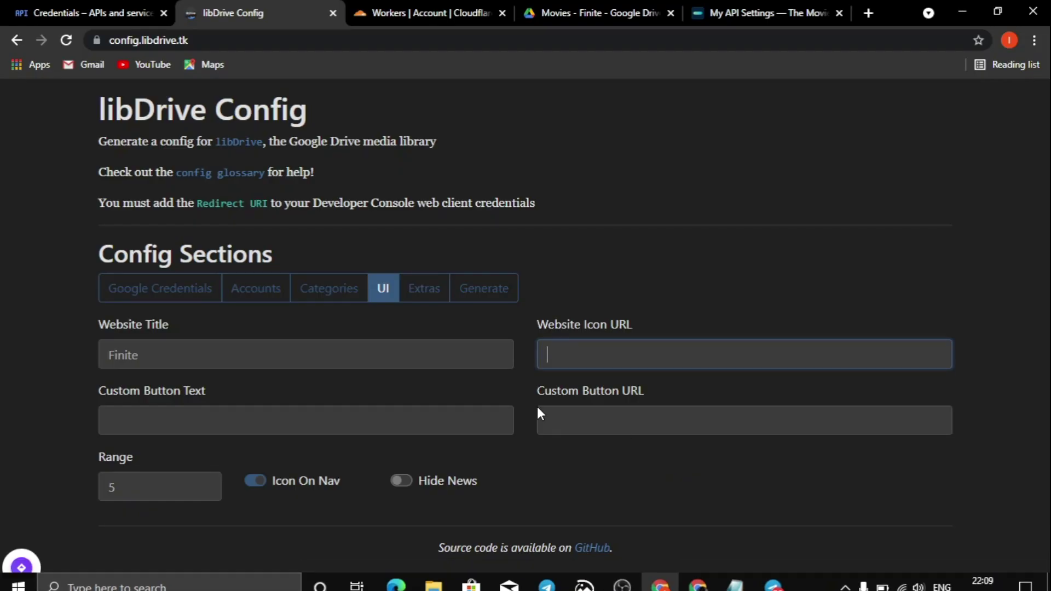
right_click(593, 358)
left_click(638, 241)
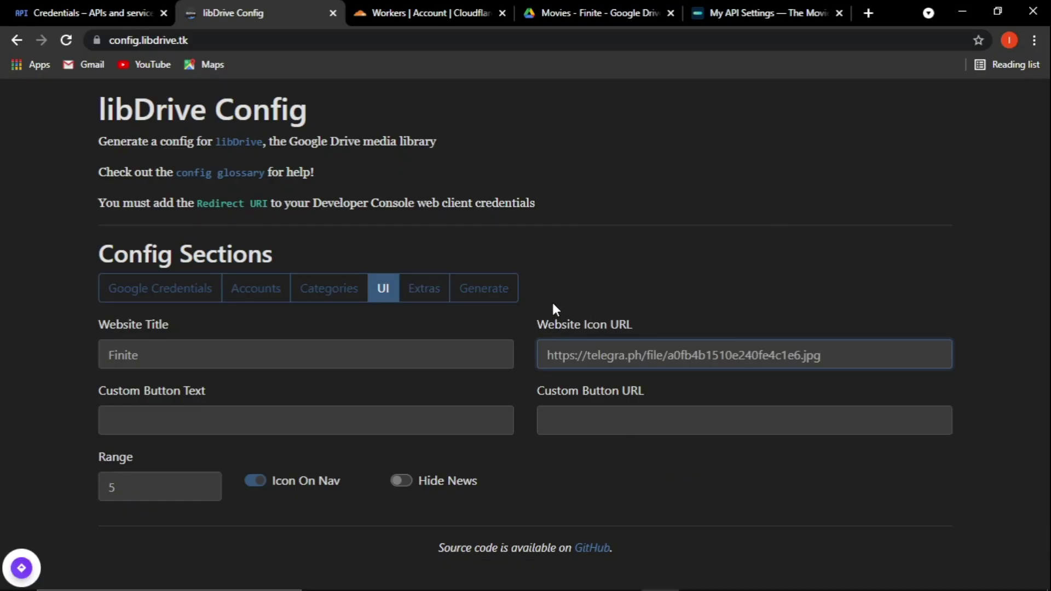
left_click(400, 480)
left_click(622, 576)
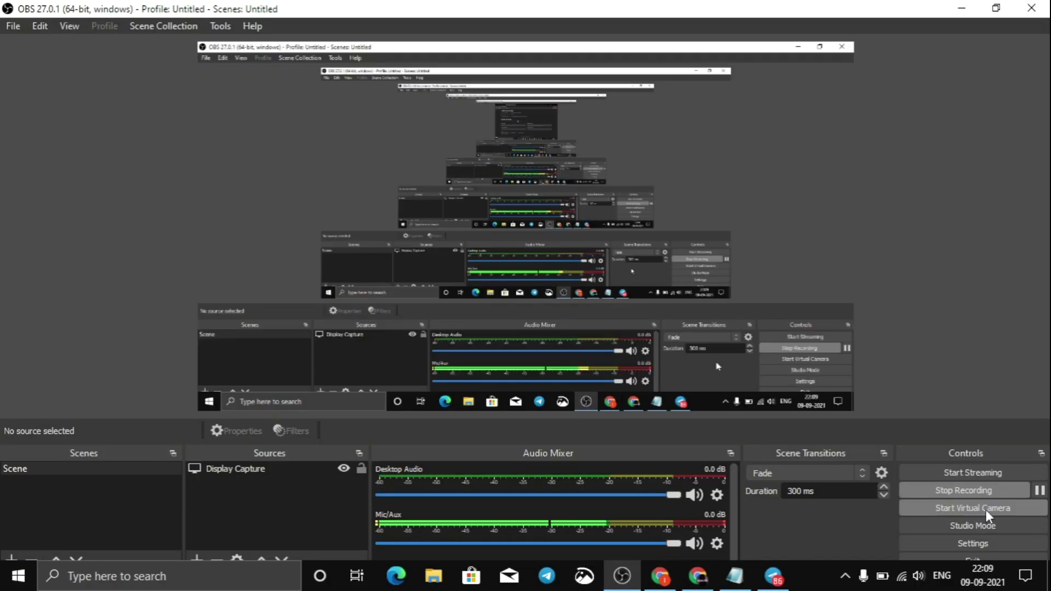
left_click(660, 576)
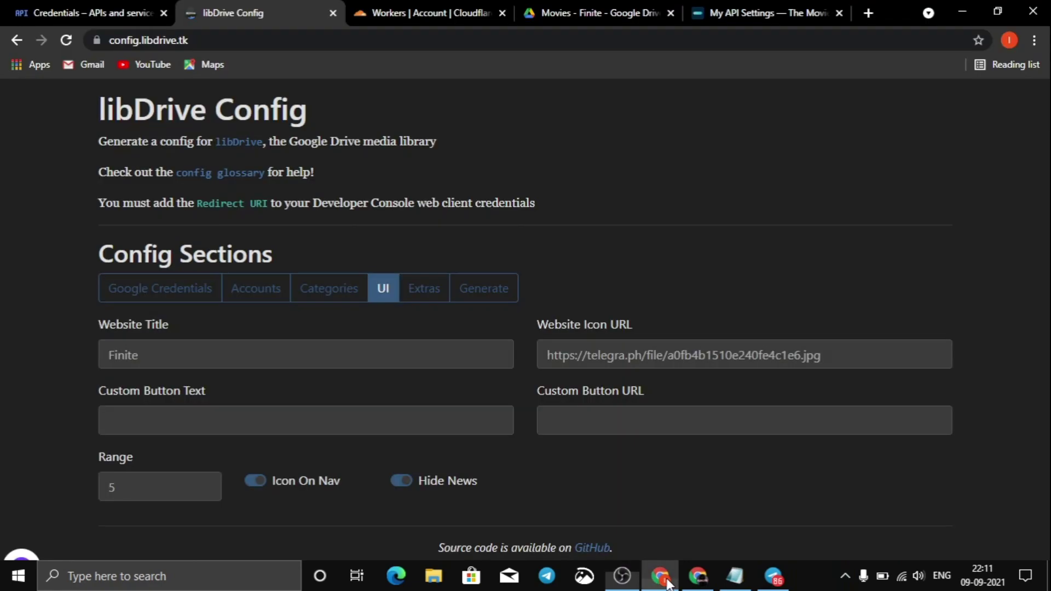
Replace Account 0's picture URL with the copied telegra.ph image link.
left_click(340, 302)
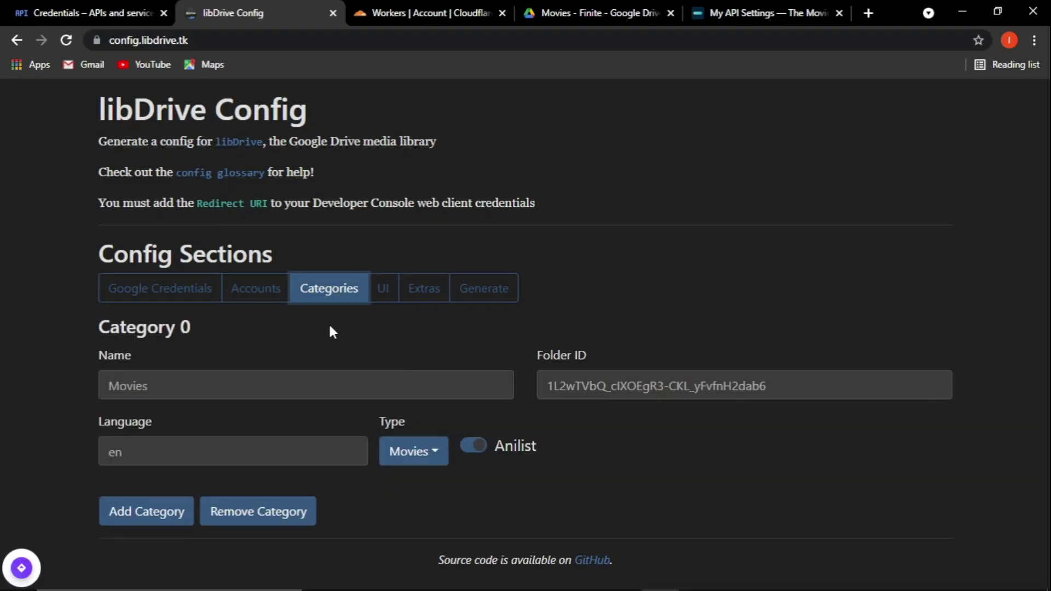
left_click(275, 296)
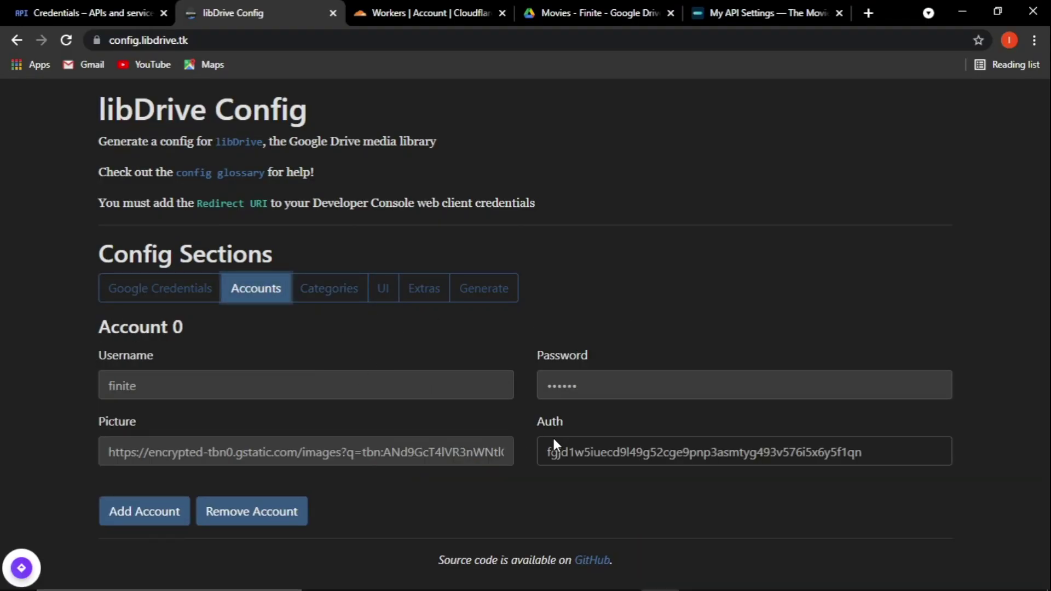
left_click(237, 459)
key("ctrl+a")
type("https://telegra.ph/file/15fd3765d70cb1e25dd24.jpg")
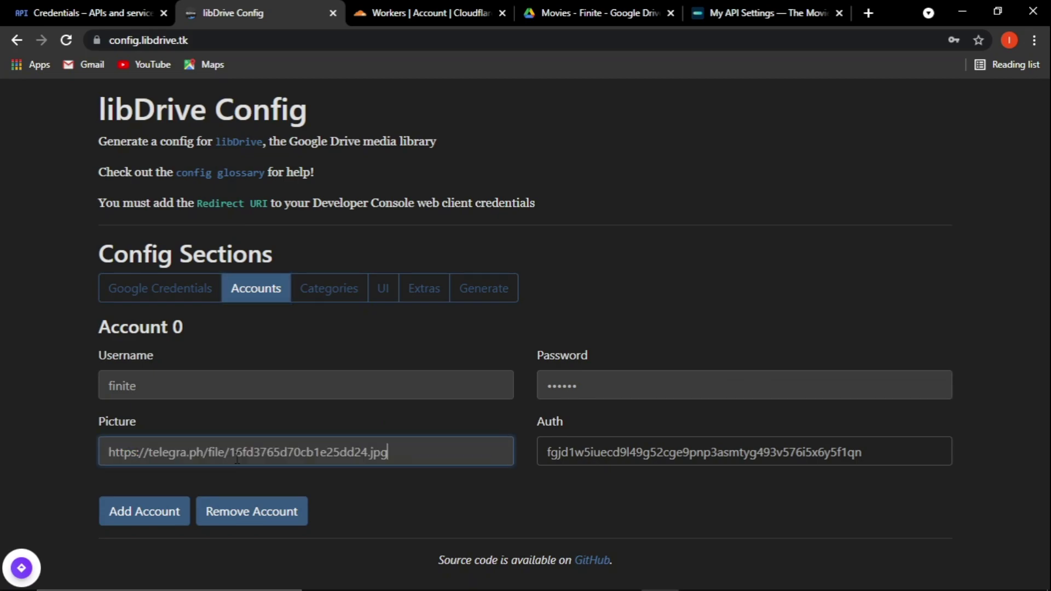
left_click(352, 296)
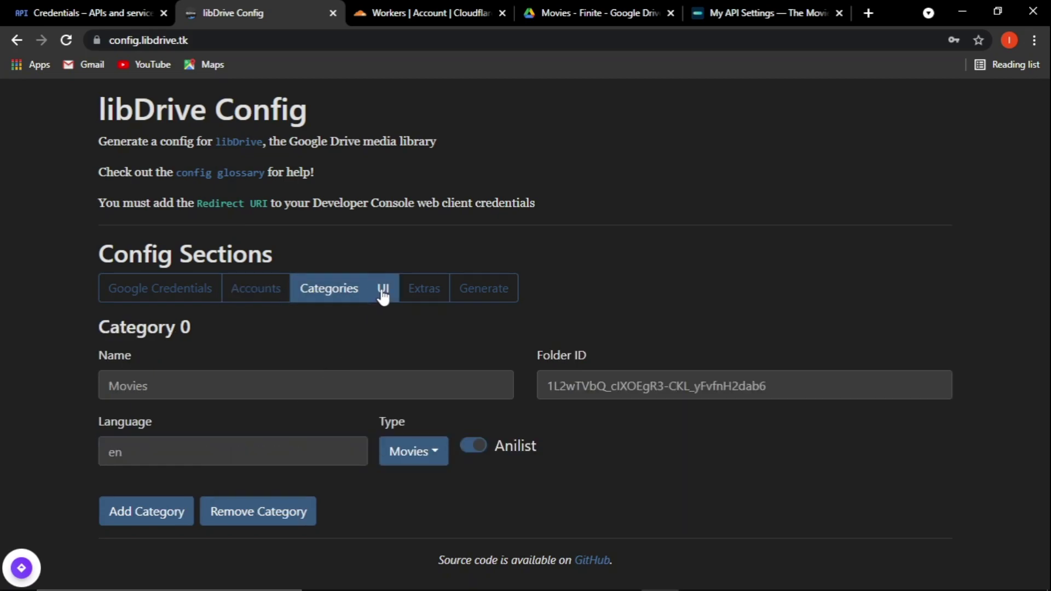
left_click(382, 294)
In the Extras section, enter the Secret Key, retyping it after a first mistaken entry.
left_click(423, 299)
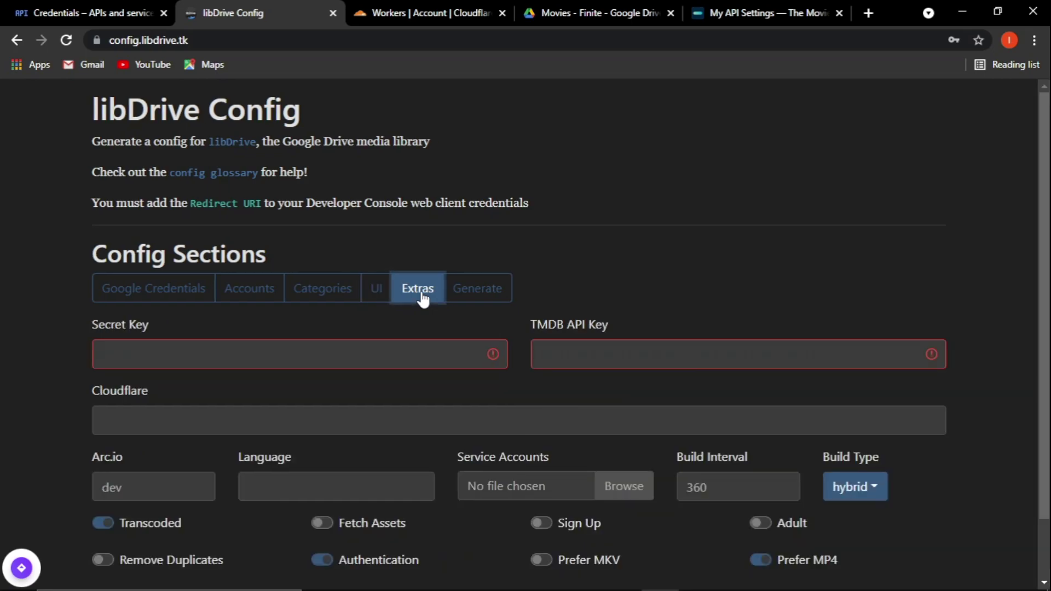
left_click(207, 356)
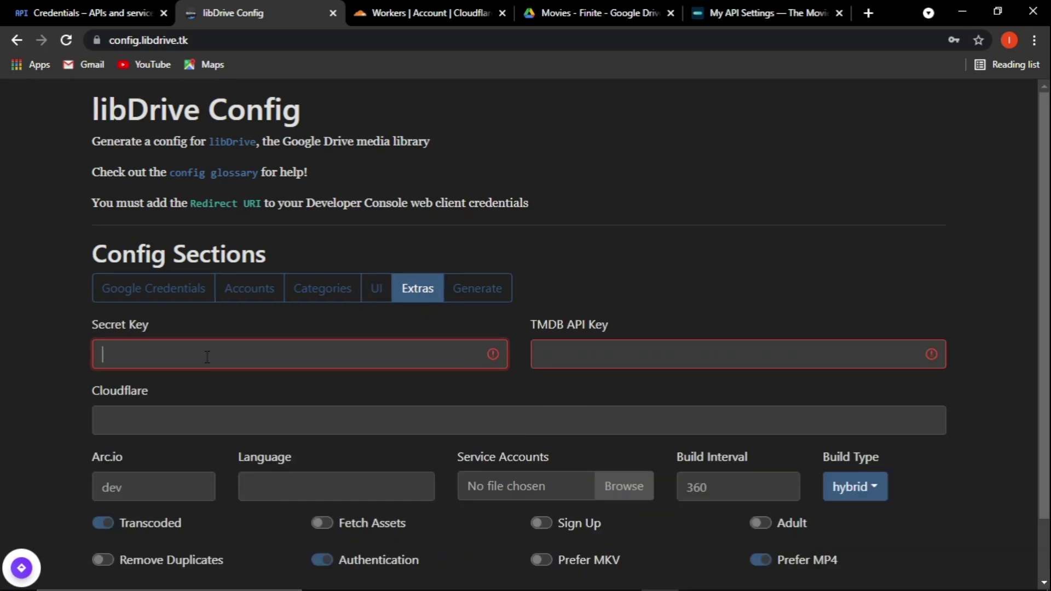
left_click(553, 352)
key("ctrl+a")
key("BackSpace")
left_click(576, 342)
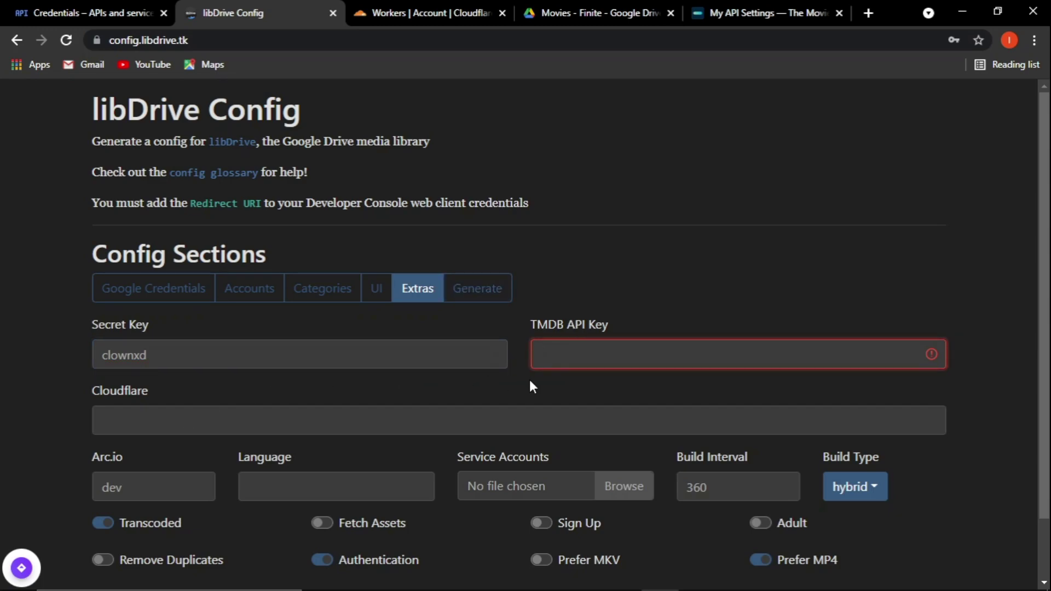
Copy the v3 API key from TMDB settings into the config's TMDB API Key field.
left_click(766, 13)
left_click(180, 39)
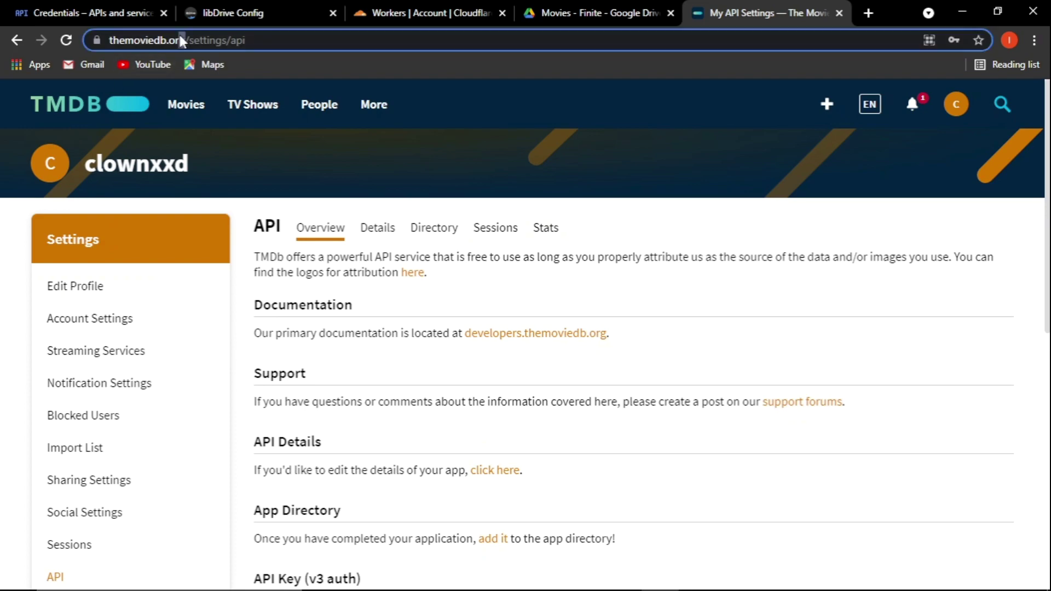
scroll(541, 329, "down", 4)
triple_click(541, 379)
key("ctrl+c")
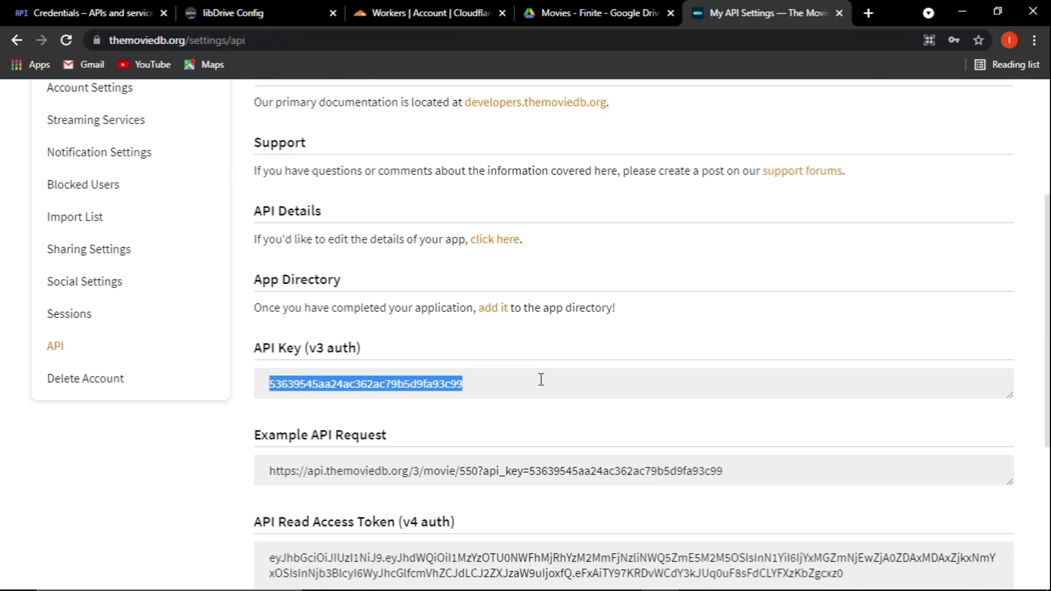
left_click(237, 11)
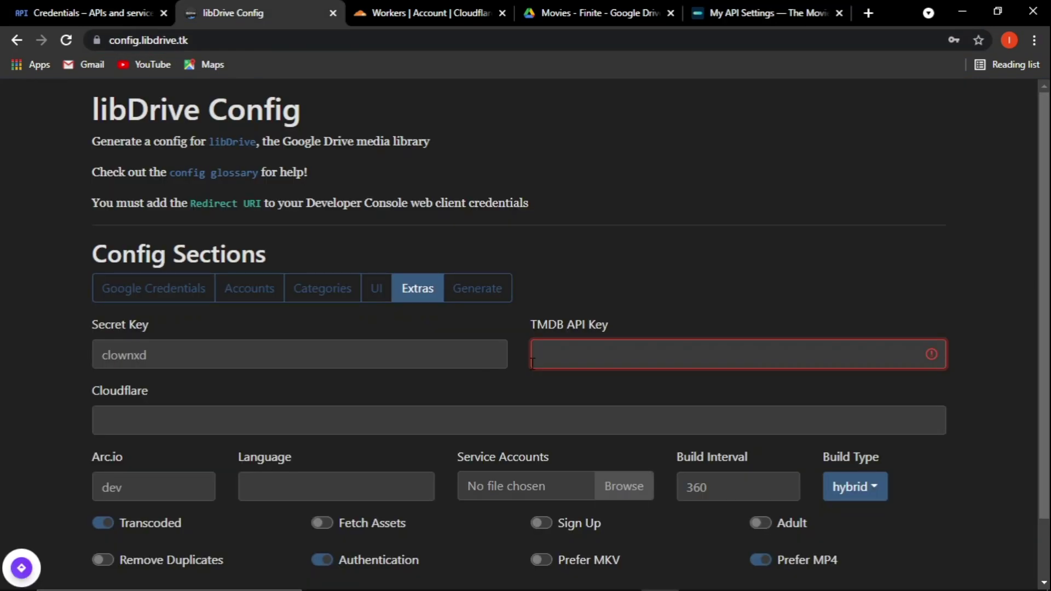
key("ctrl+v")
key("Tab")
Turn on Fetch Assets, Prefer MKV and Adult, and set Language to en.
scroll(165, 372, "down", 2)
left_click(67, 388)
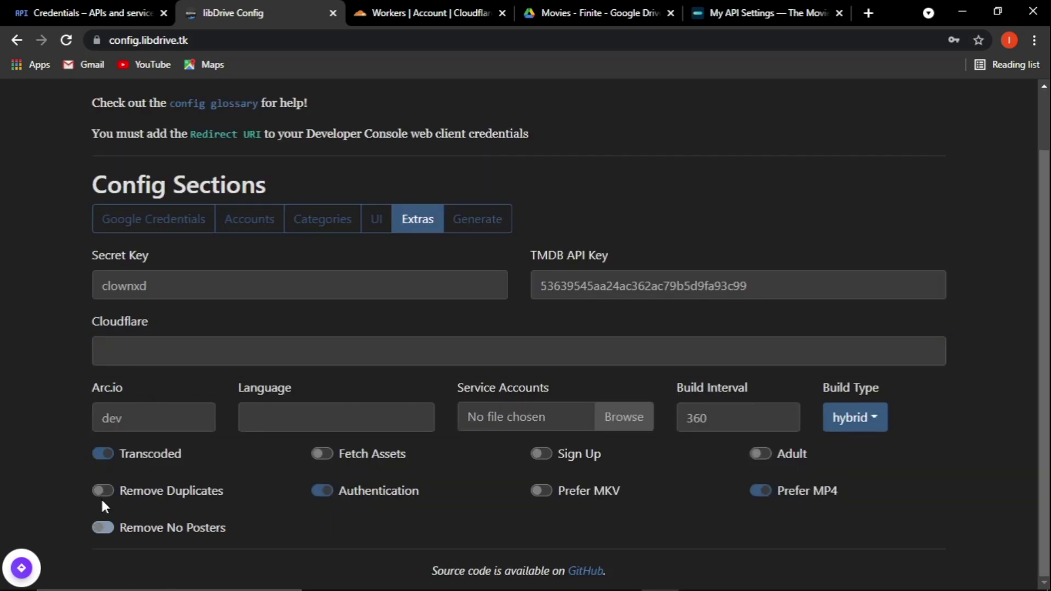
left_click(340, 454)
left_click(542, 490)
left_click(759, 453)
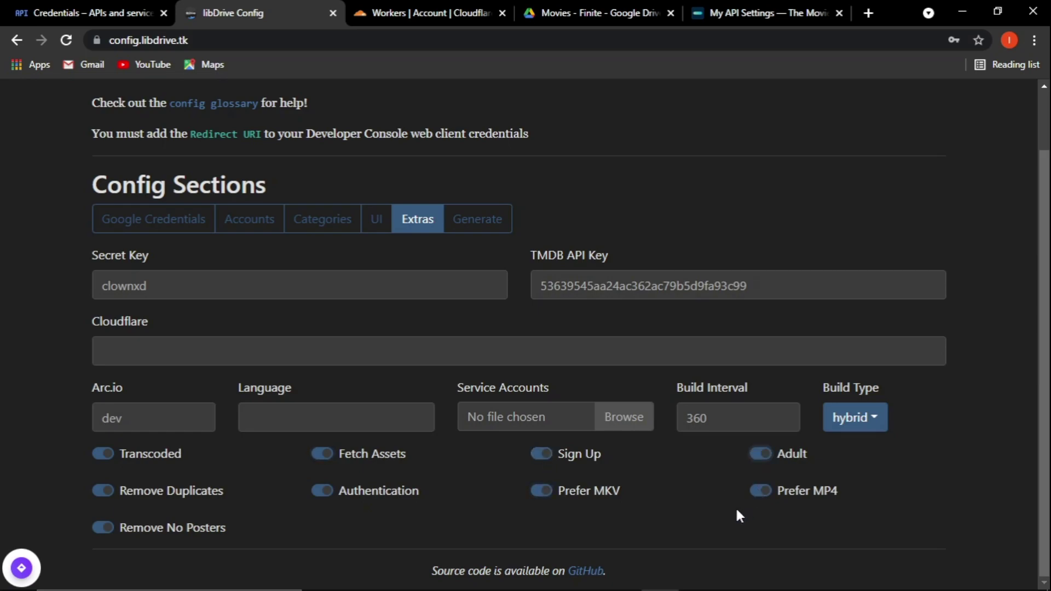
left_click(266, 418)
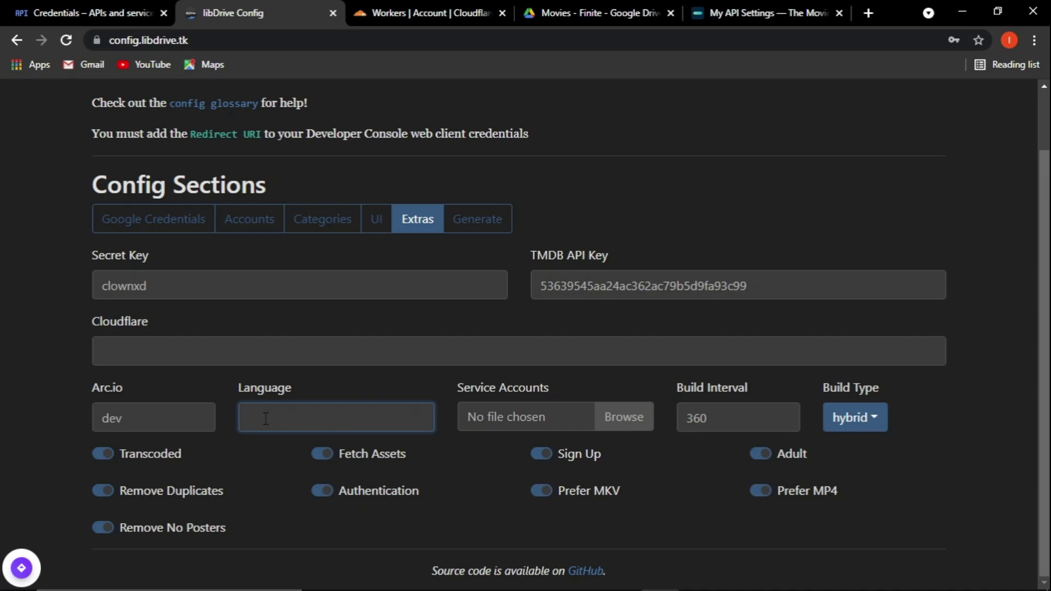
type("en")
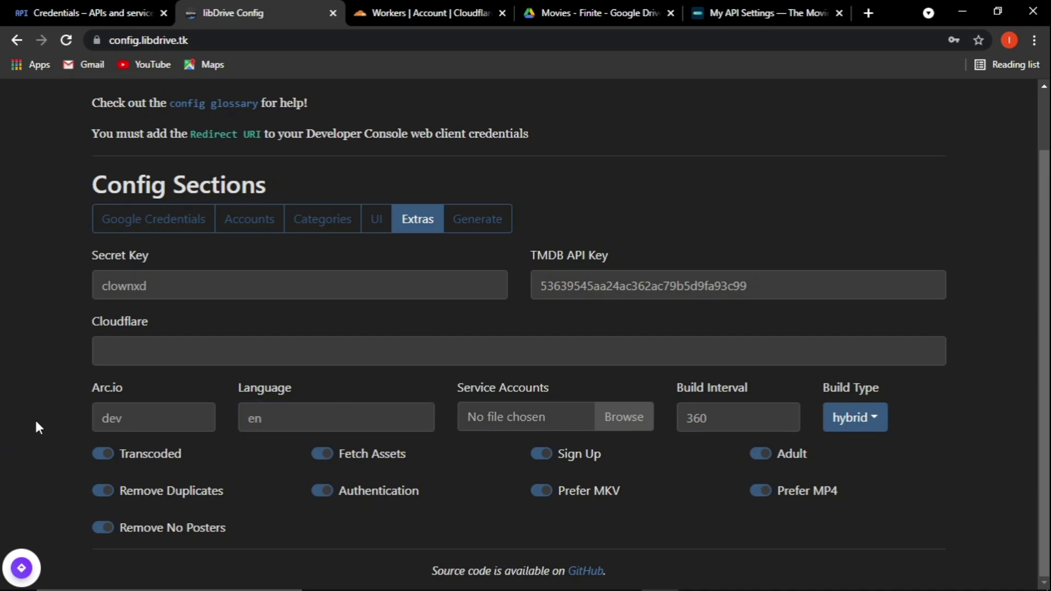
left_click(164, 351)
left_click(424, 6)
scroll(296, 274, "down", 2)
Create a new Cloudflare worker and open the wiki's cloudflare index.js link in a new tab.
left_click(584, 249)
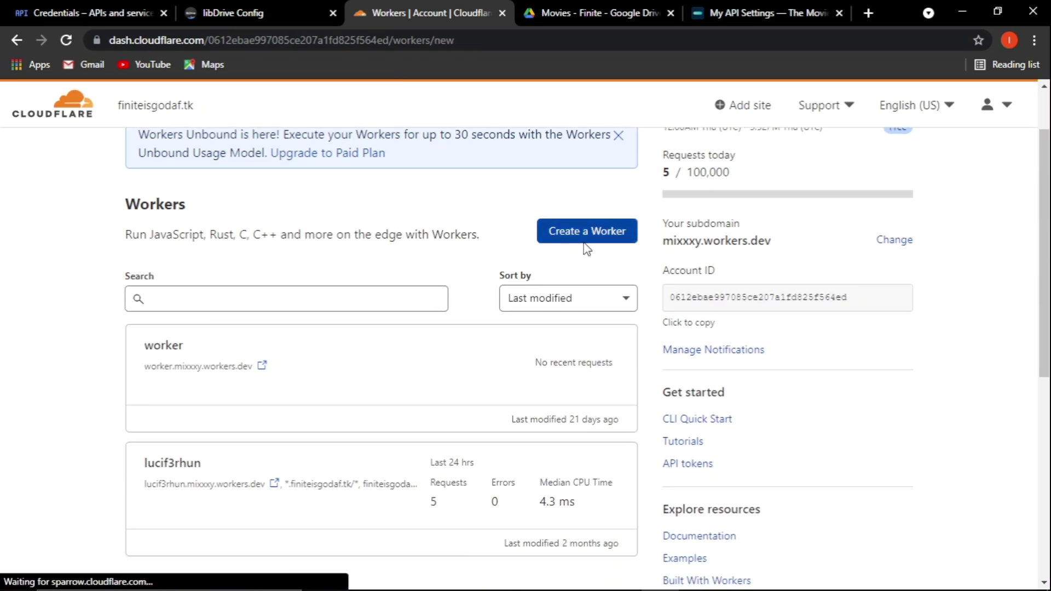
scroll(75, 290, "down", 2)
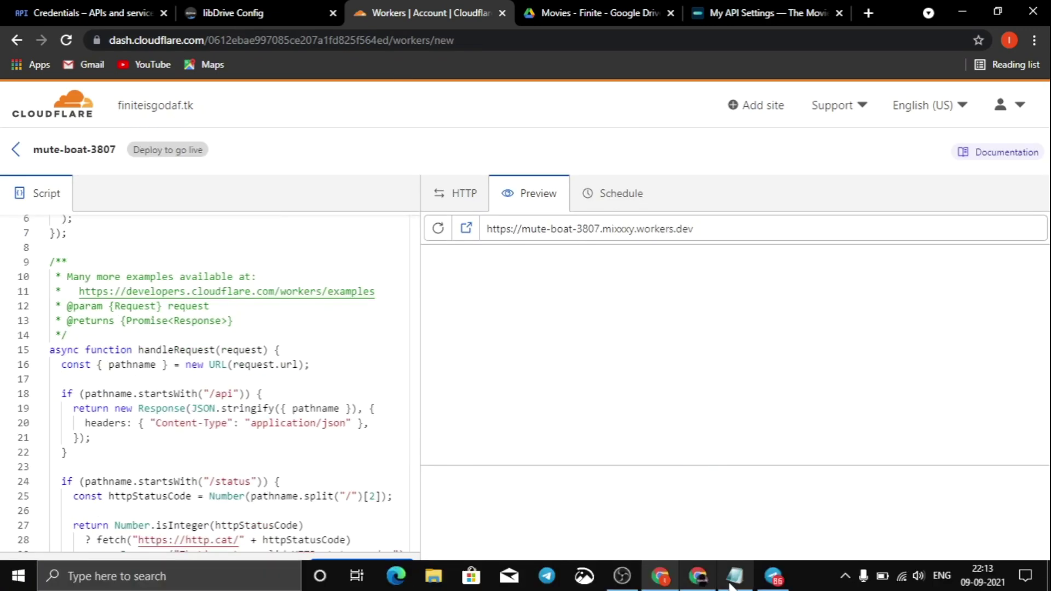
left_click(684, 576)
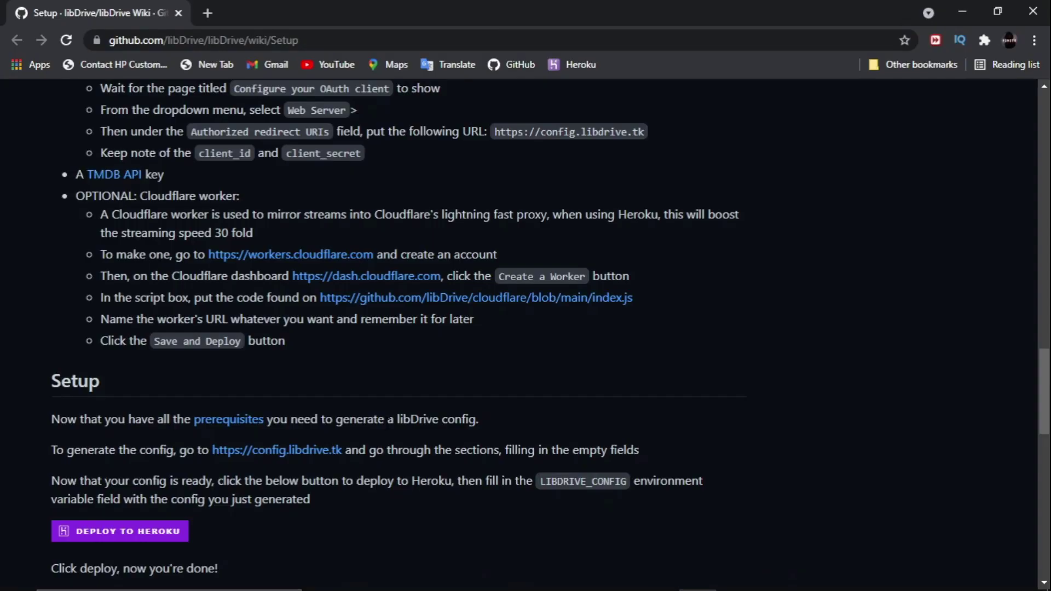
right_click(398, 298)
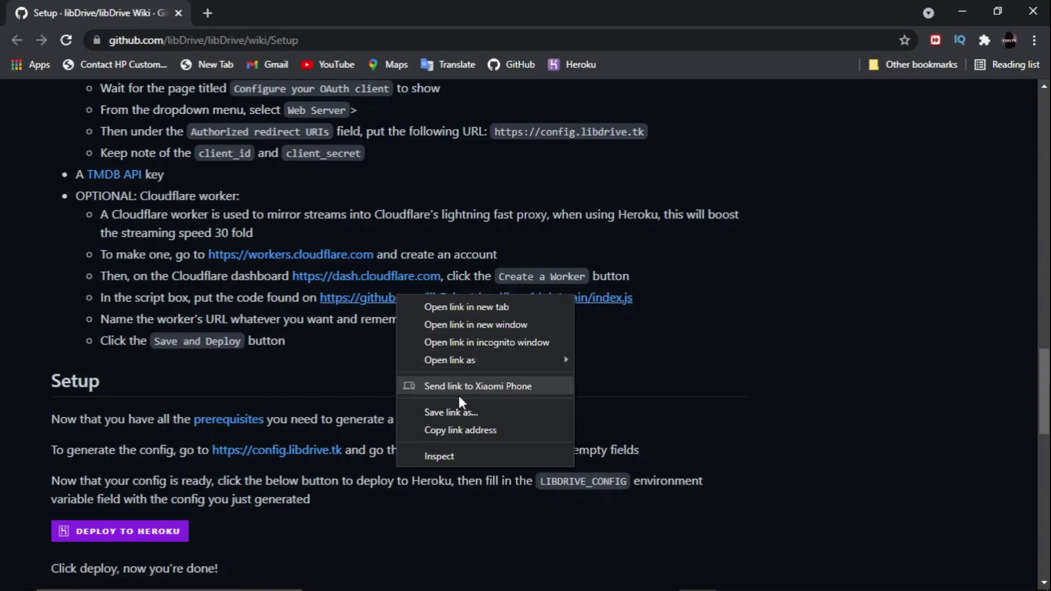
left_click(473, 307)
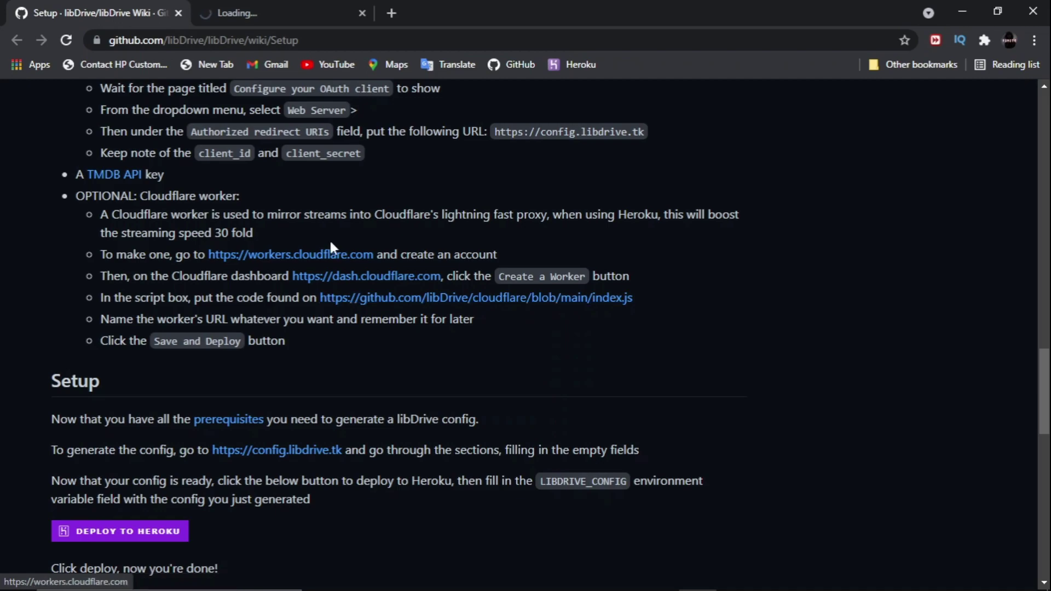
Copy the entire cloudflare index.js worker code from GitHub.
left_click(287, 18)
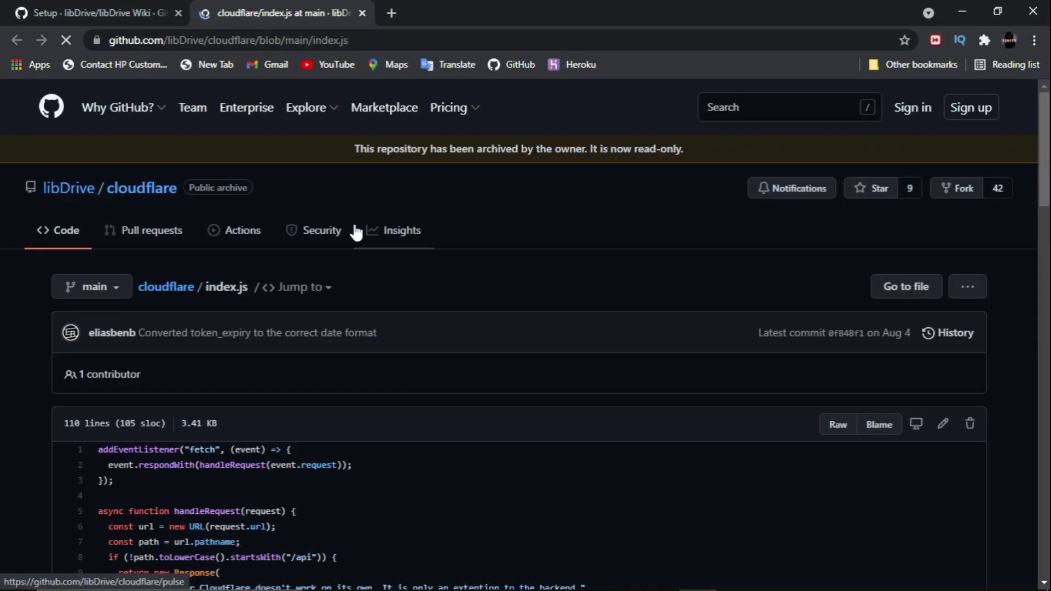
scroll(229, 480, "down", 4)
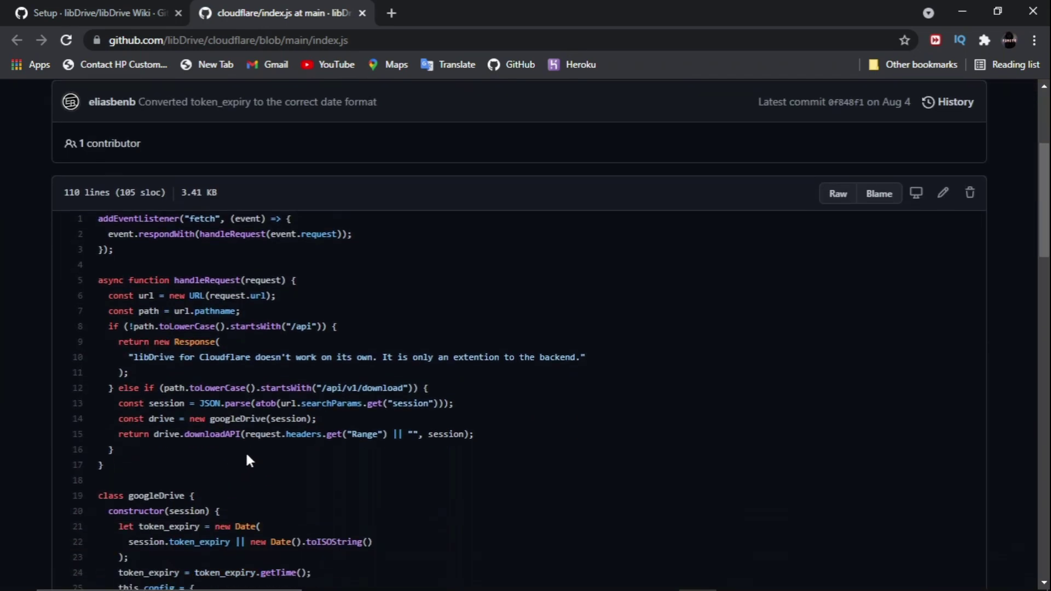
scroll(934, 197, "up", 1)
scroll(933, 197, "down", 1)
left_click_drag(96, 215, 202, 461)
scroll(267, 421, "down", 15)
scroll(267, 421, "down", 10)
right_click(137, 372)
left_click(164, 378)
left_click(114, 22)
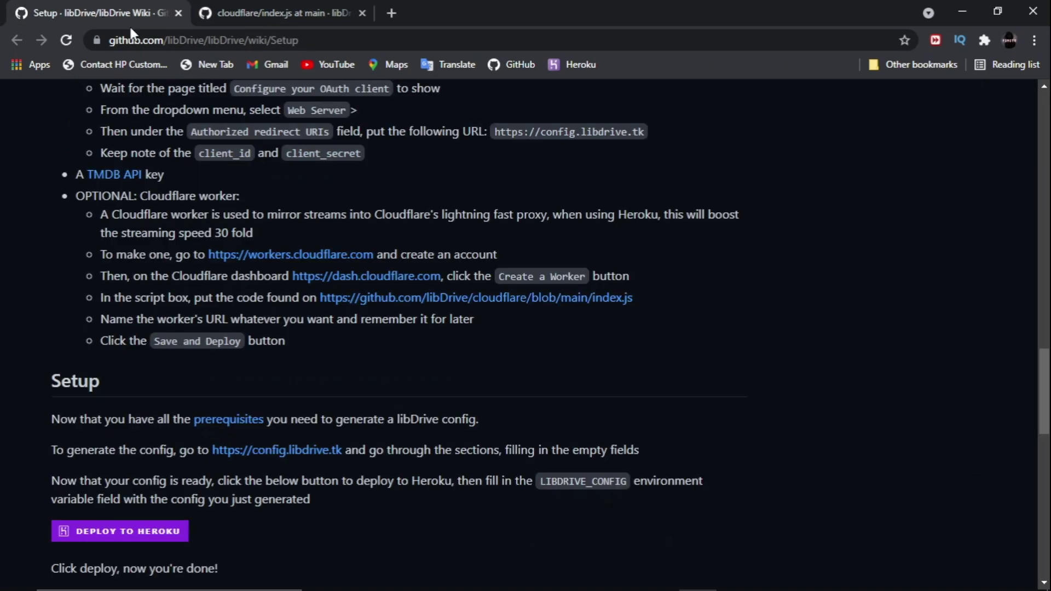
Replace the worker script with the libDrive code and deploy mute-boat-3807.
left_click(661, 576)
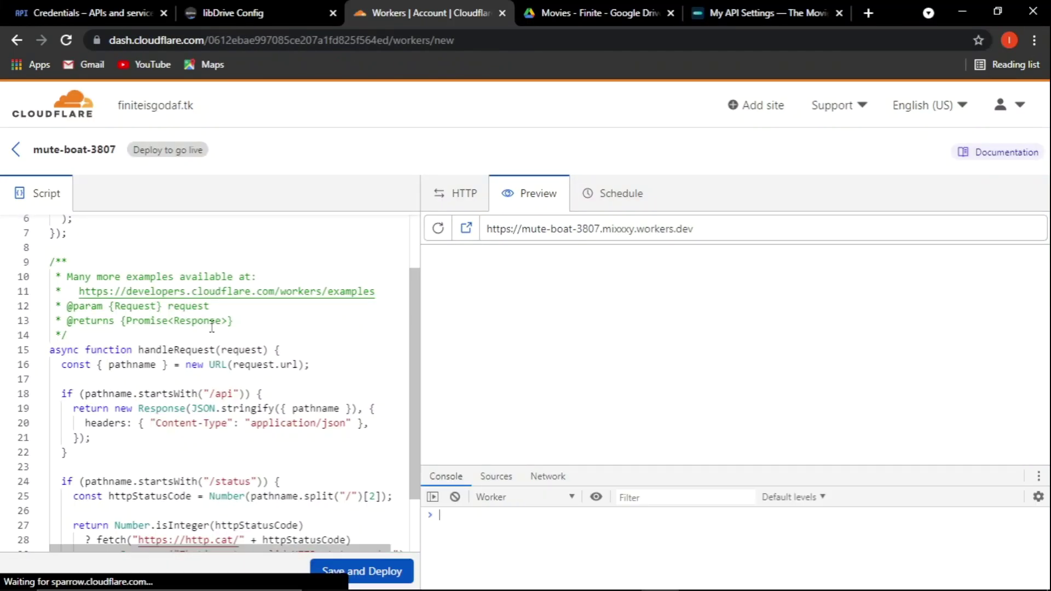
key("ctrl+a")
key("ctrl+v")
scroll(213, 404, "up", 8)
scroll(213, 403, "up", 15)
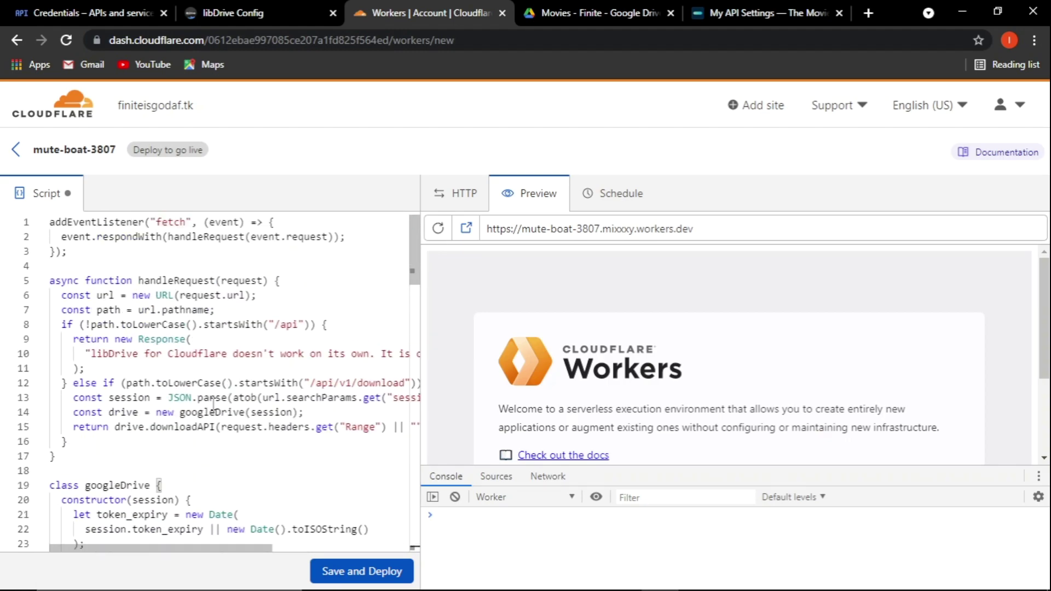
scroll(213, 403, "down", 12)
left_click(392, 575)
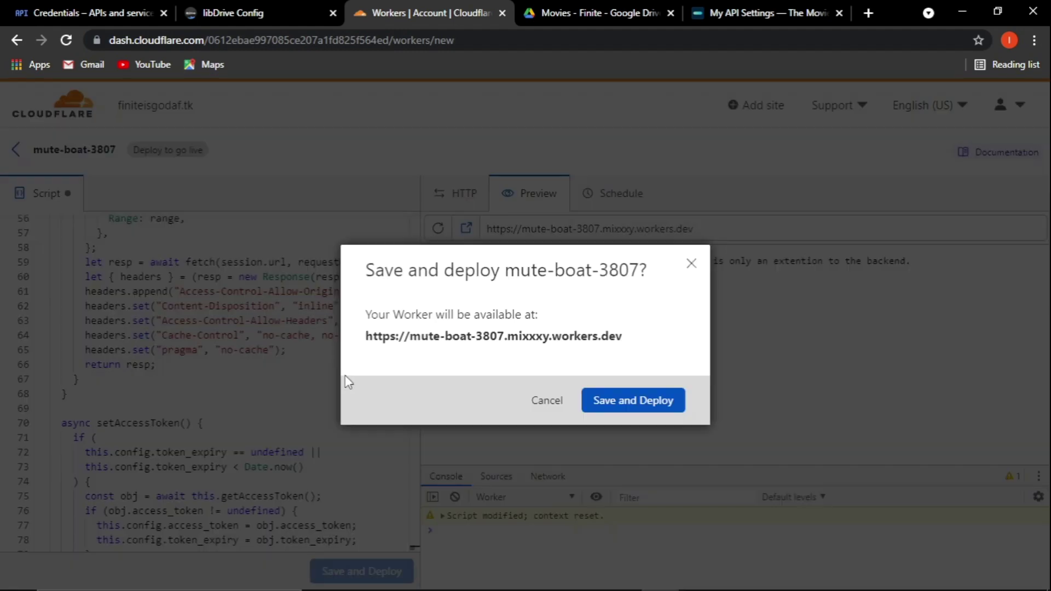
left_click(614, 403)
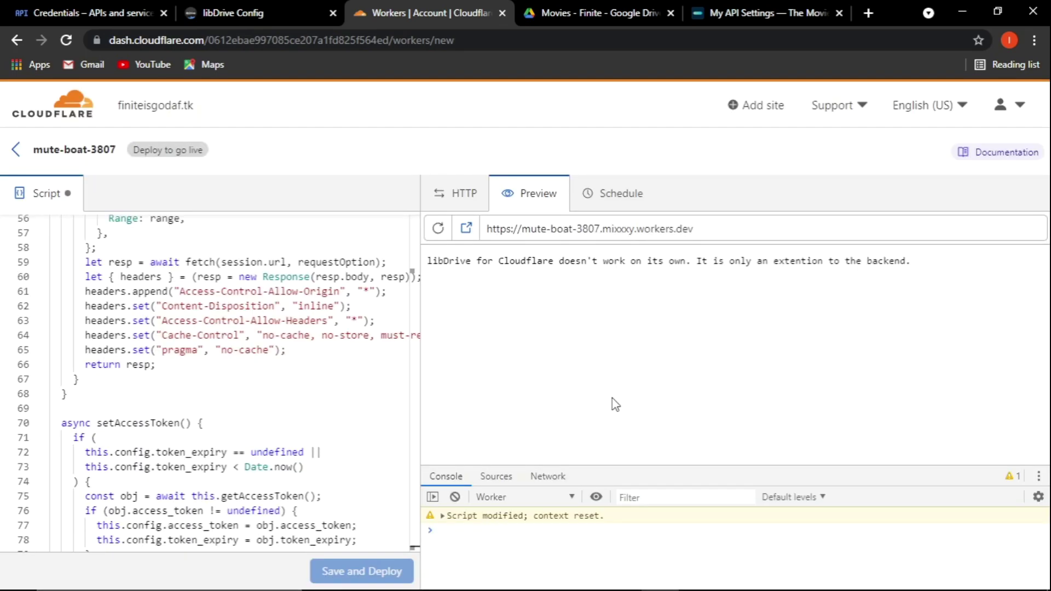
Paste the mute-boat-3807 workers.dev URL into the config's Cloudflare field.
left_click_drag(733, 230, 437, 233)
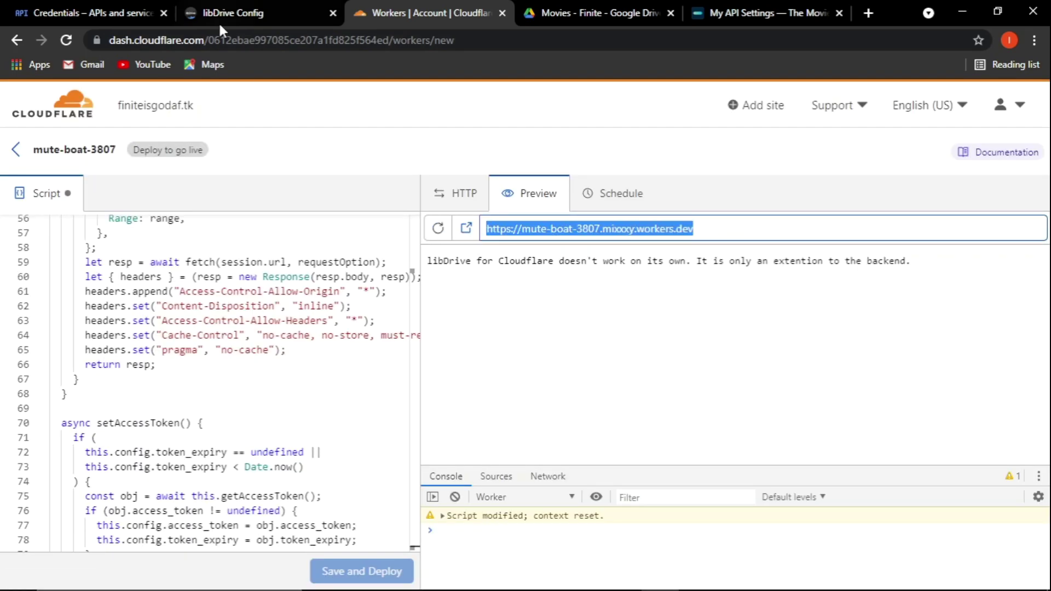
left_click(233, 13)
key("ctrl+v")
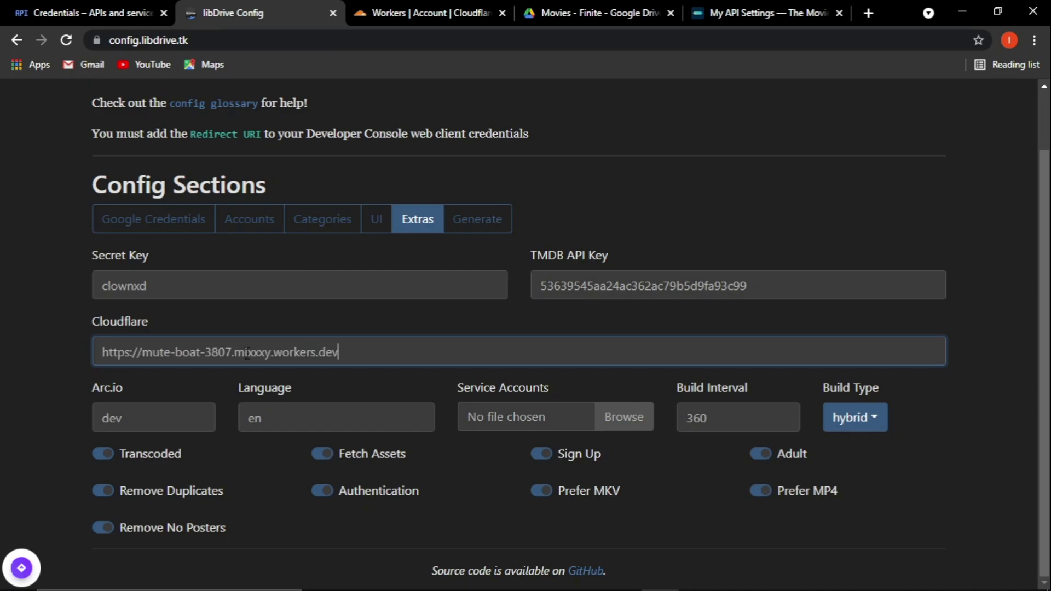
Set build type to full and attach accounts.zip from Downloads as the Service Accounts file.
left_click(853, 418)
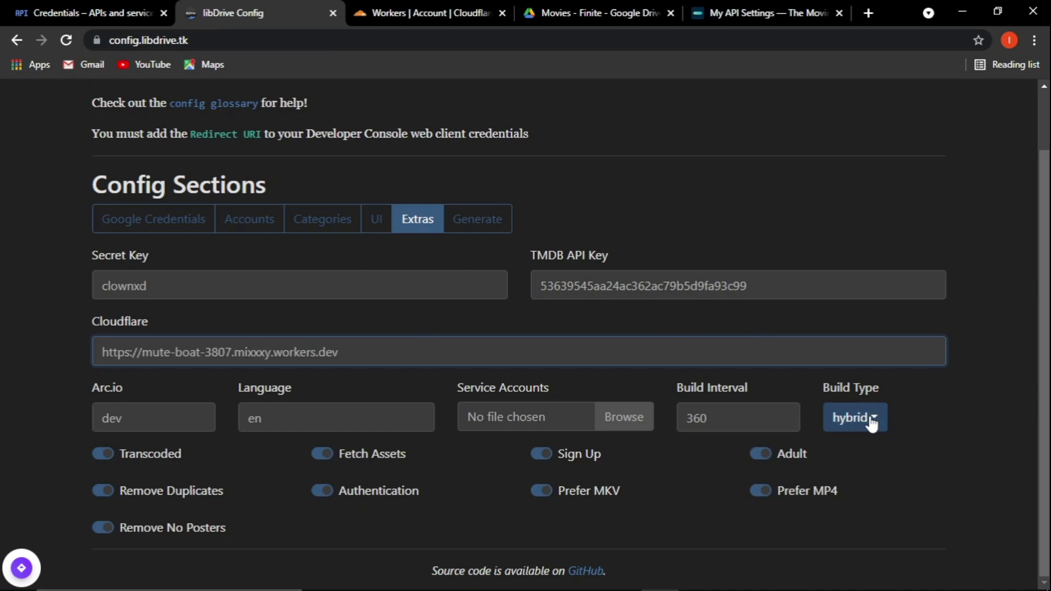
left_click(861, 502)
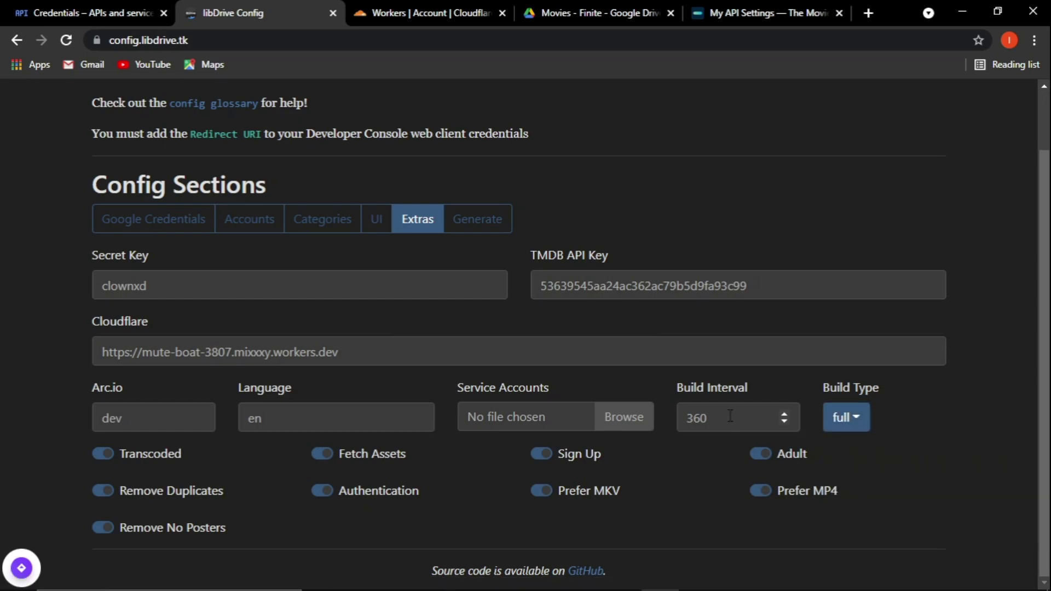
left_click(613, 417)
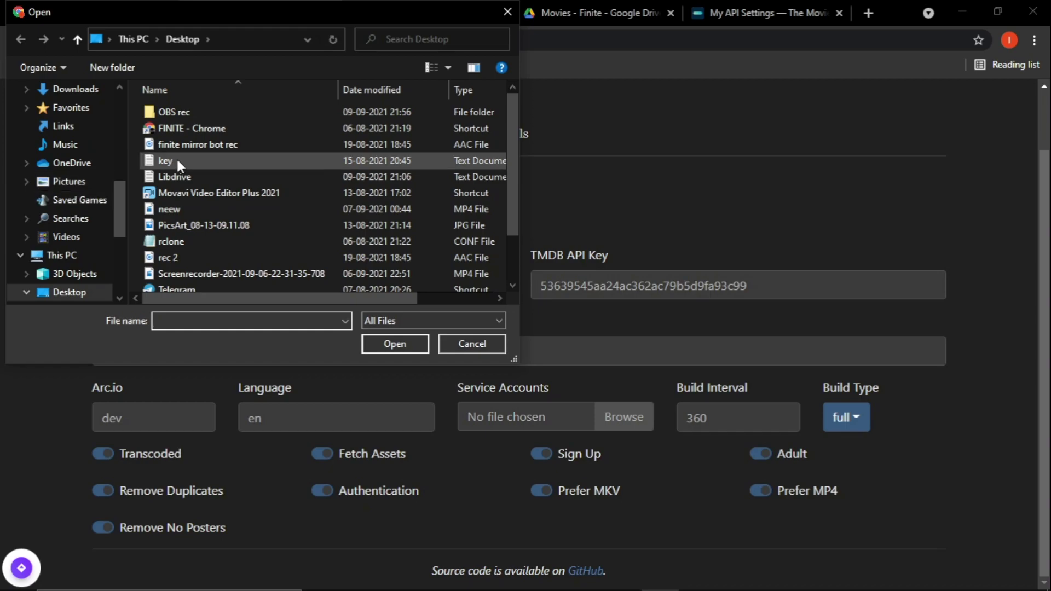
scroll(176, 157, "down", 1)
scroll(176, 157, "up", 1)
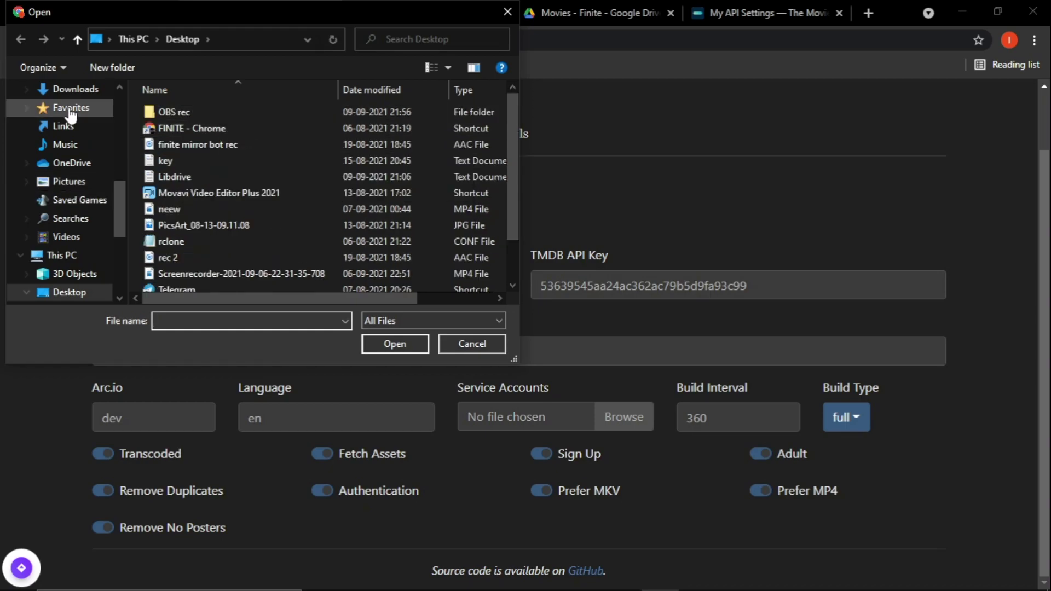
left_click(71, 90)
scroll(244, 162, "down", 5)
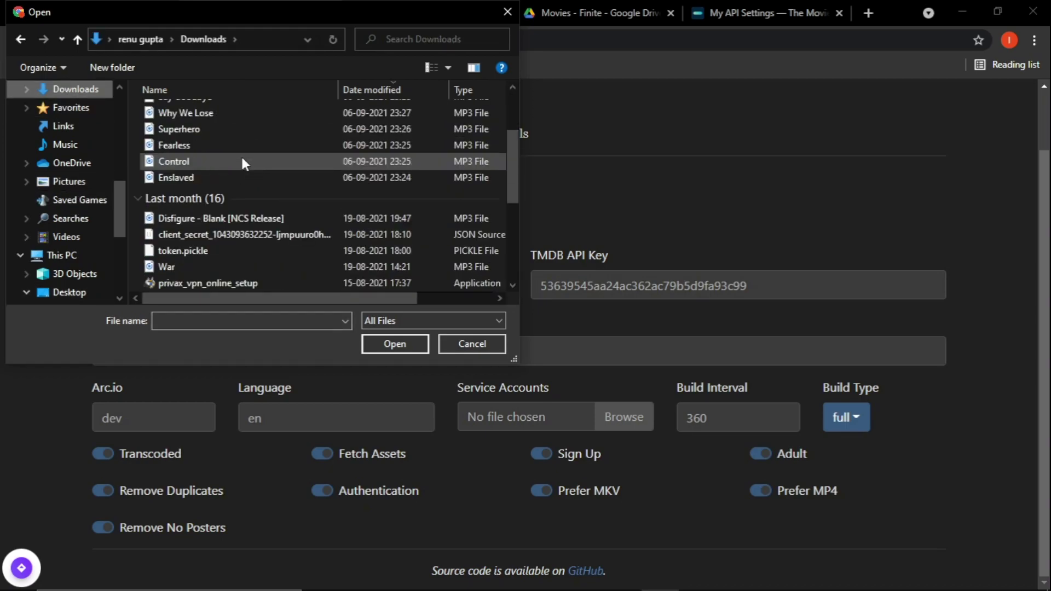
left_click(208, 234)
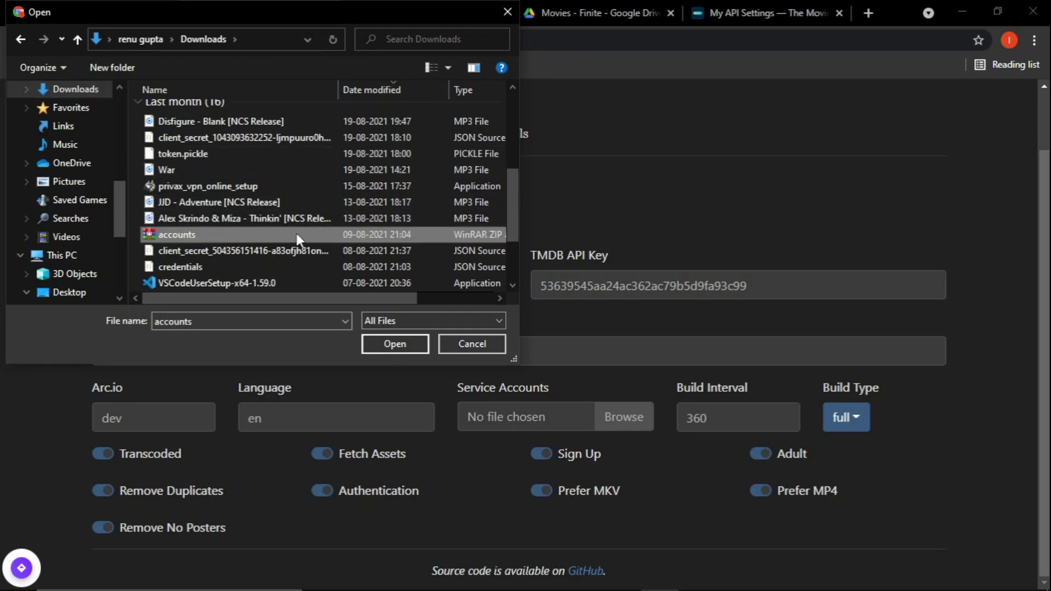
left_click_drag(360, 297, 494, 298)
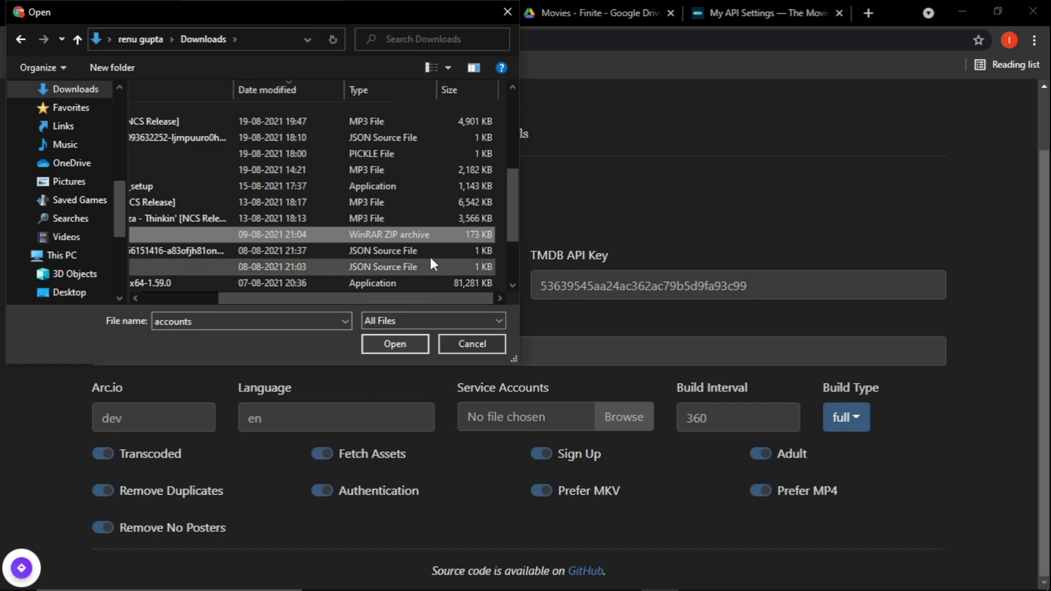
left_click_drag(404, 298, 309, 299)
left_click(418, 348)
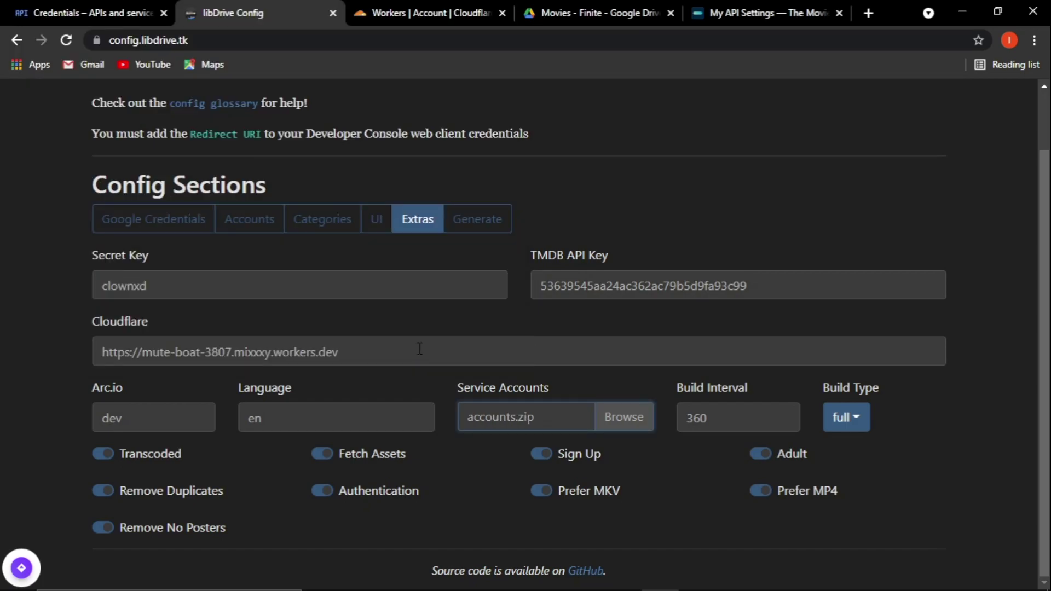
Generate the JSON config in the Generate section and scroll through it to the ui_config.
scroll(547, 328, "up", 2)
left_click(480, 290)
scroll(483, 290, "down", 3)
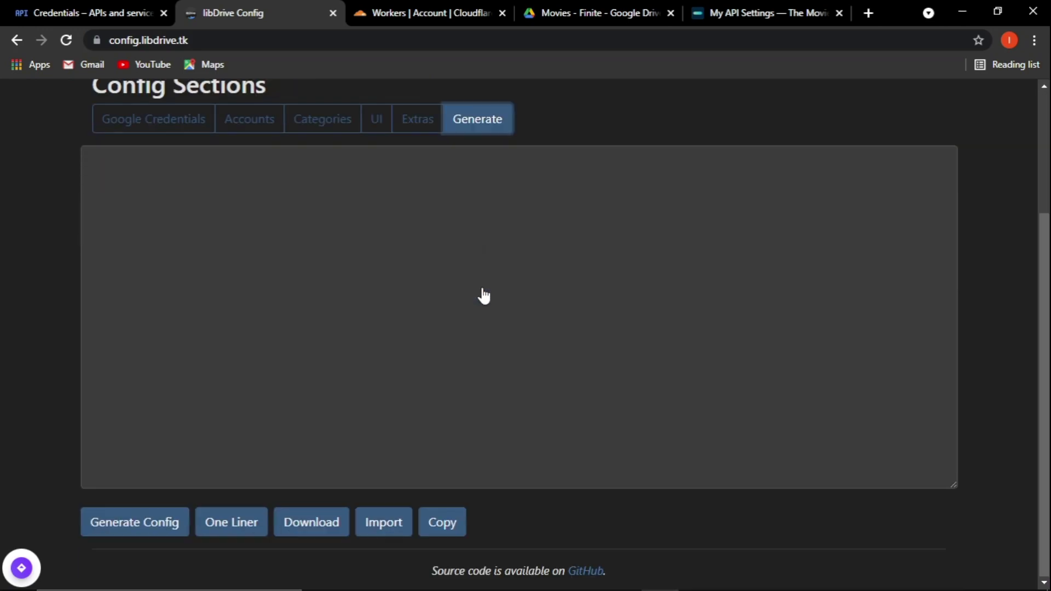
scroll(483, 288, "up", 3)
scroll(483, 288, "down", 3)
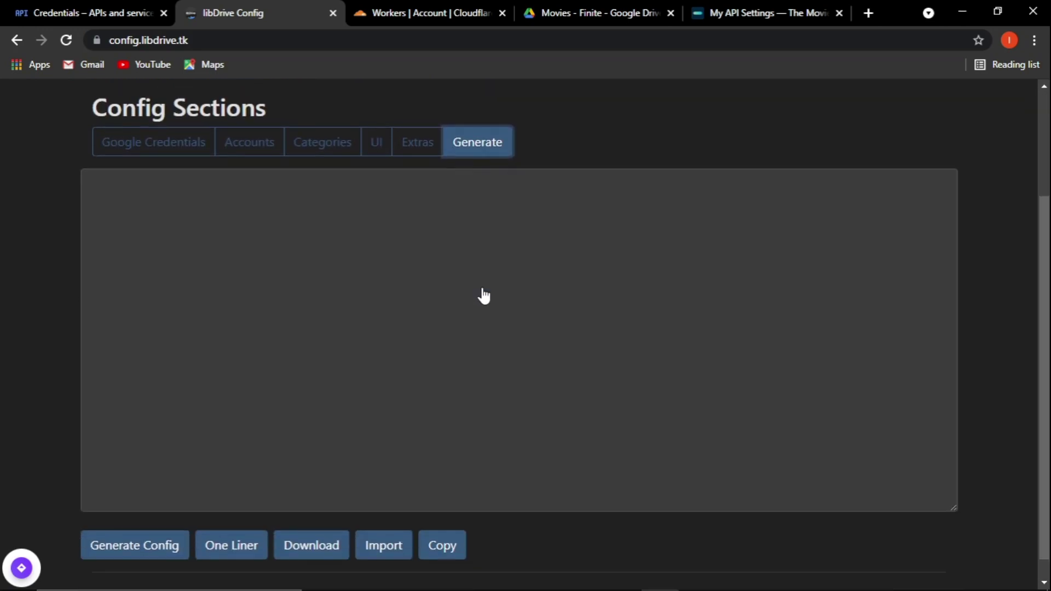
scroll(484, 288, "up", 1)
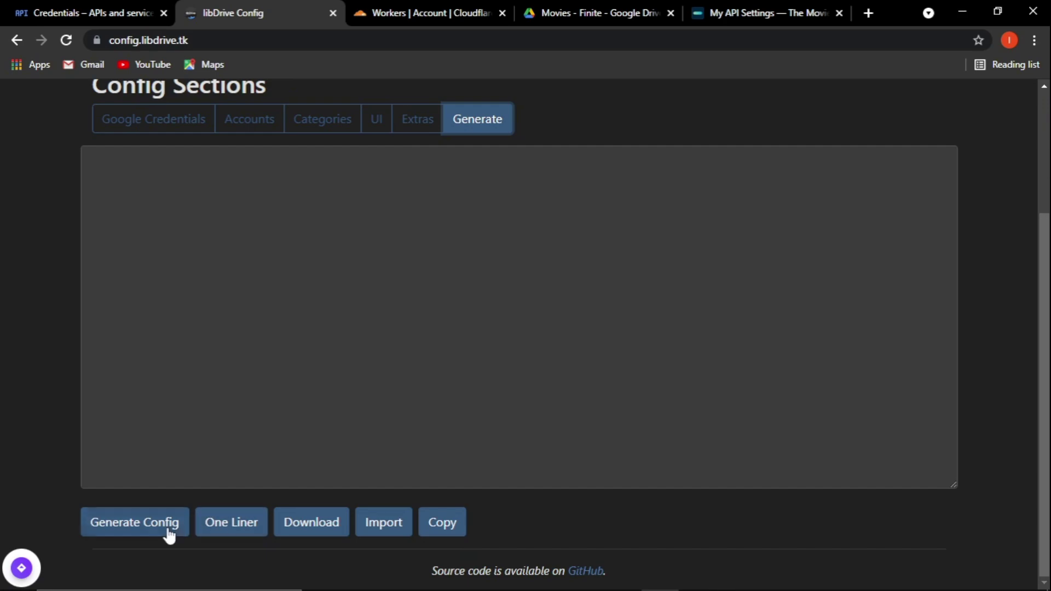
left_click(167, 529)
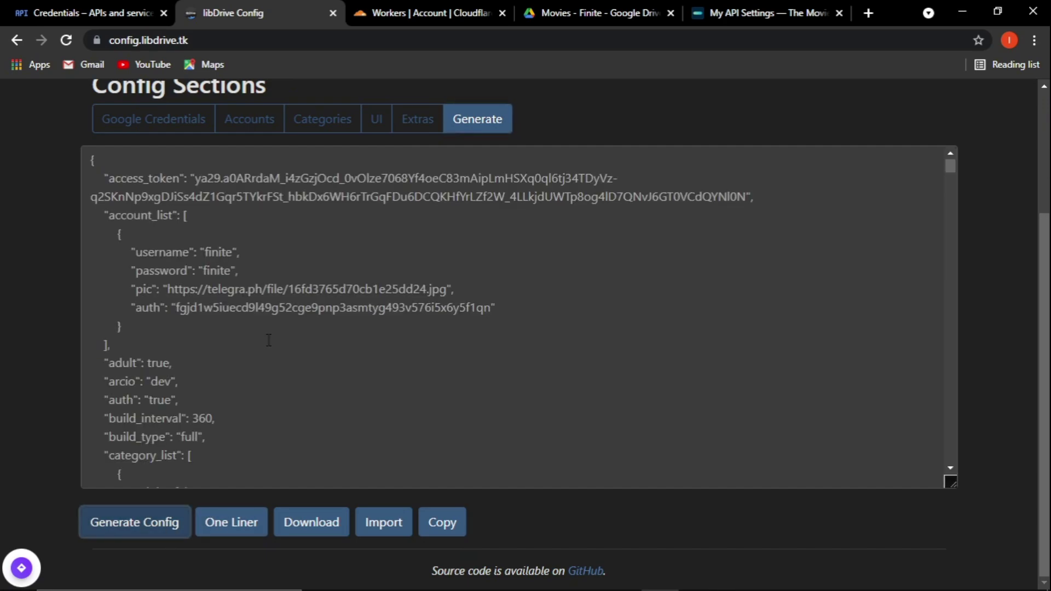
scroll(269, 340, "down", 20)
scroll(269, 340, "down", 15)
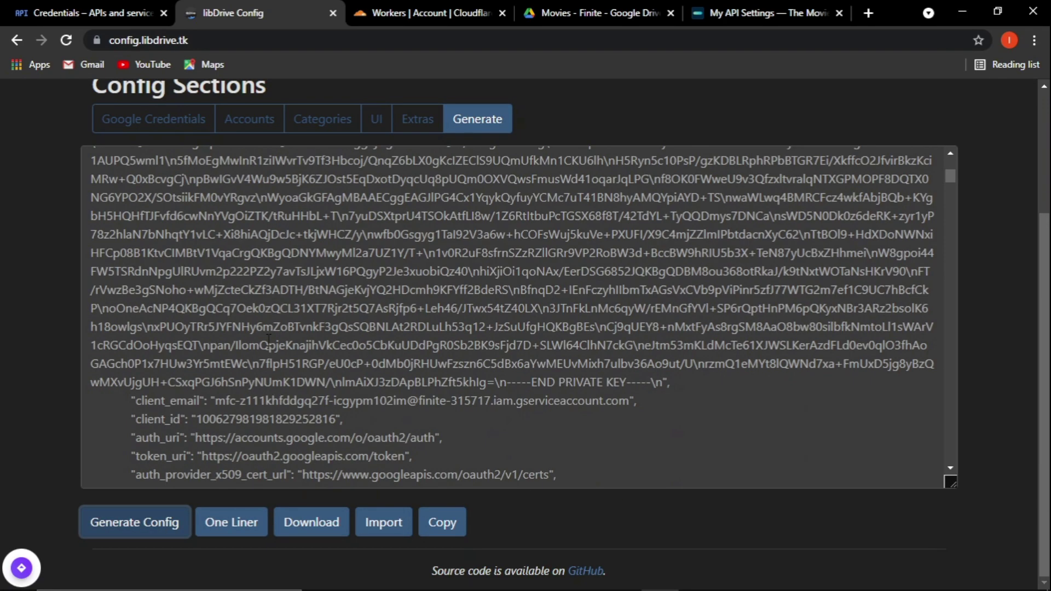
scroll(268, 340, "down", 10)
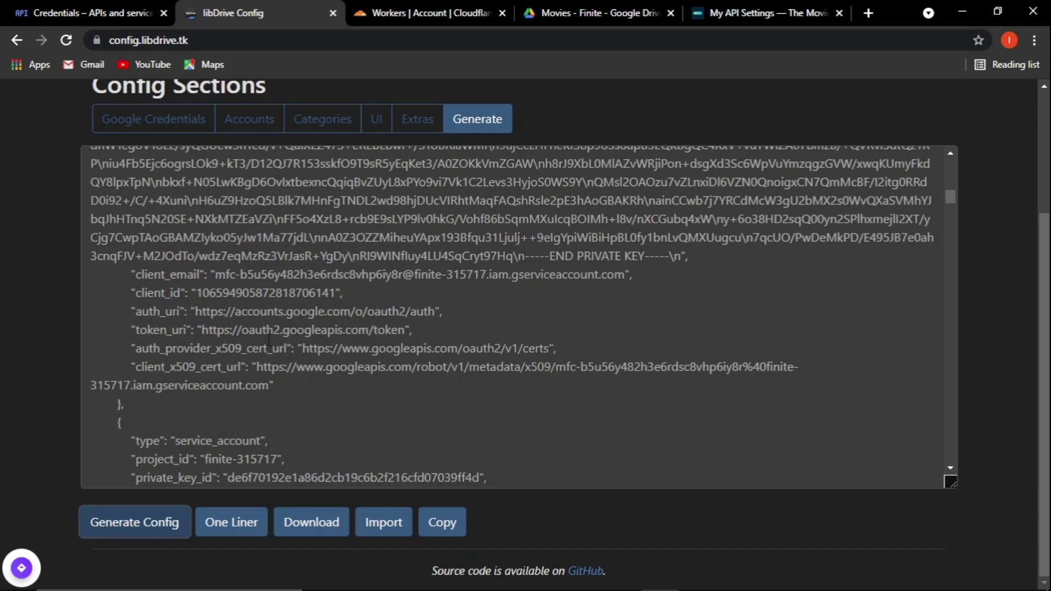
left_click_drag(946, 211, 987, 478)
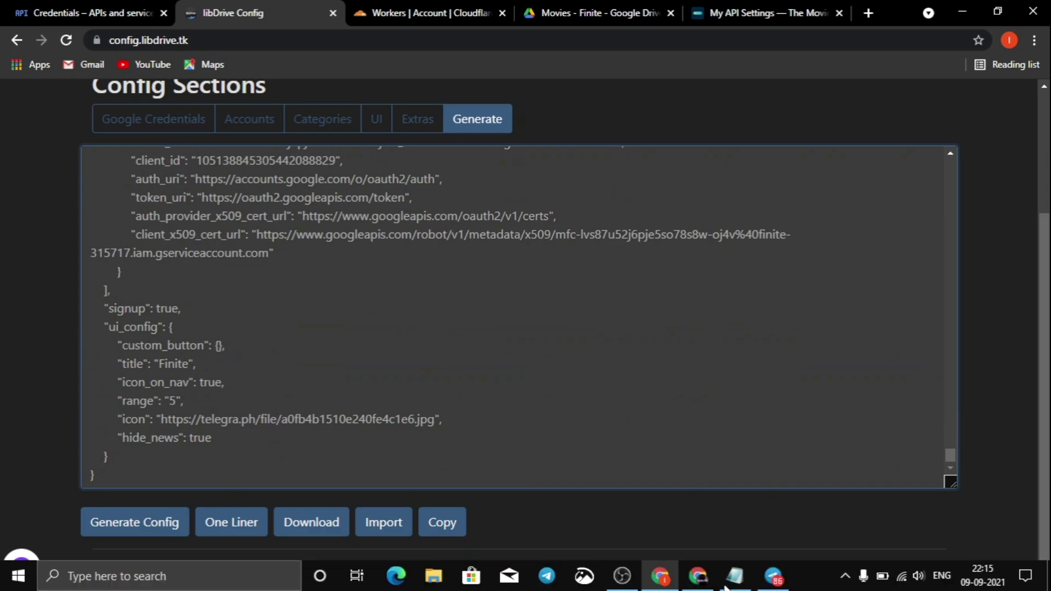
Add a note that all service accounts were uploaded but uploads max out at 25-26KB.
left_click(735, 575)
left_click(205, 409)
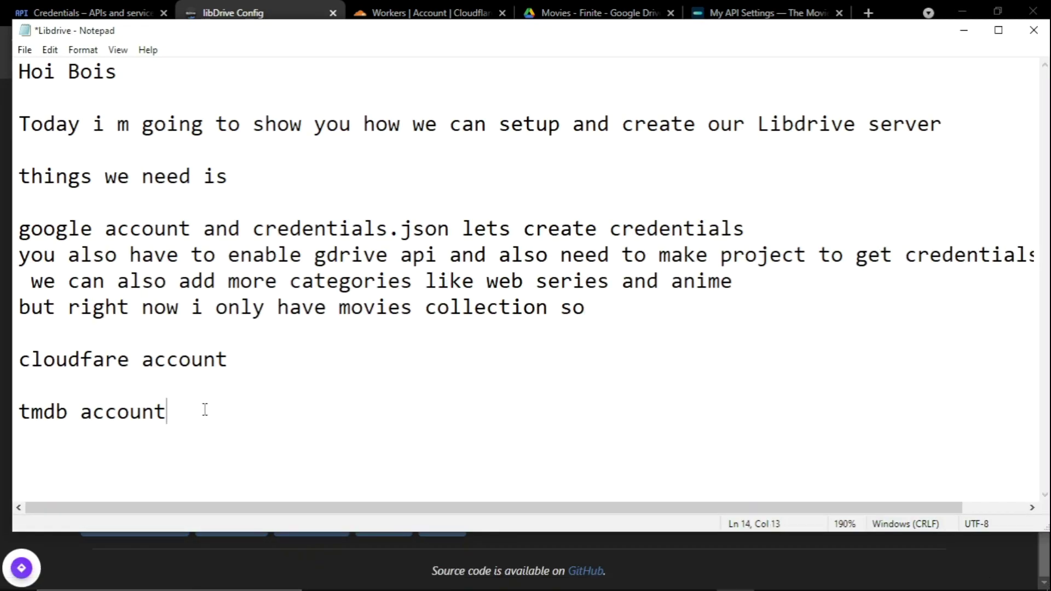
key("Return")
key("Return")
type("i uploaded all ")
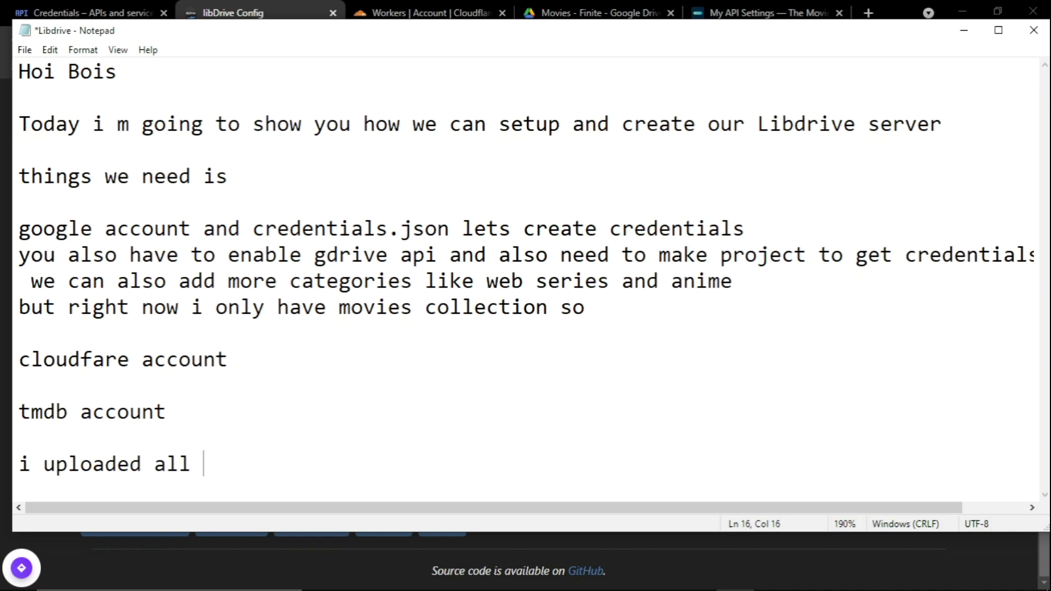
type("my service accp")
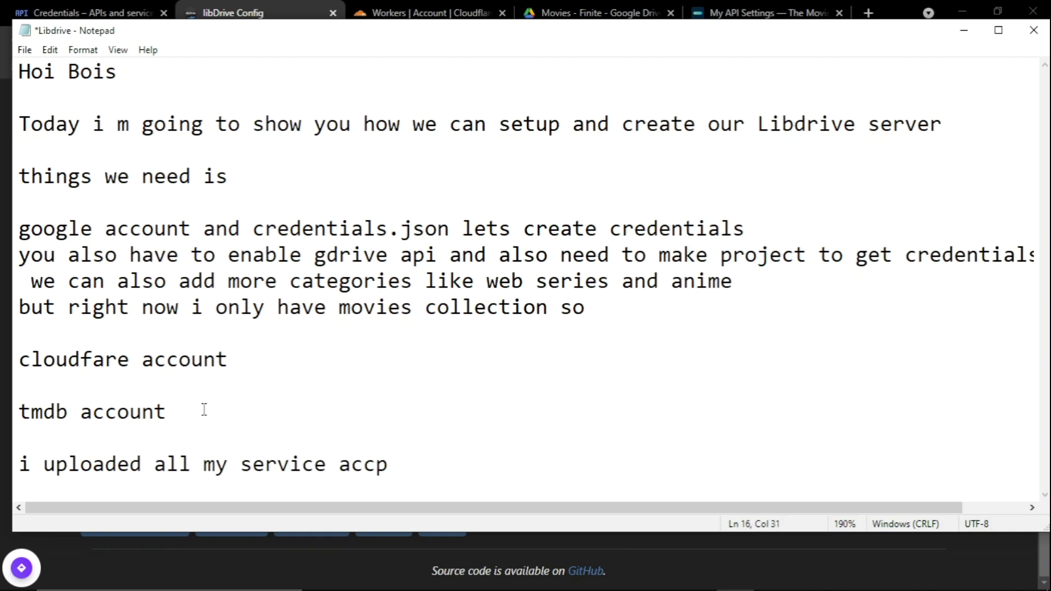
key("BackSpace")
type("ounts but")
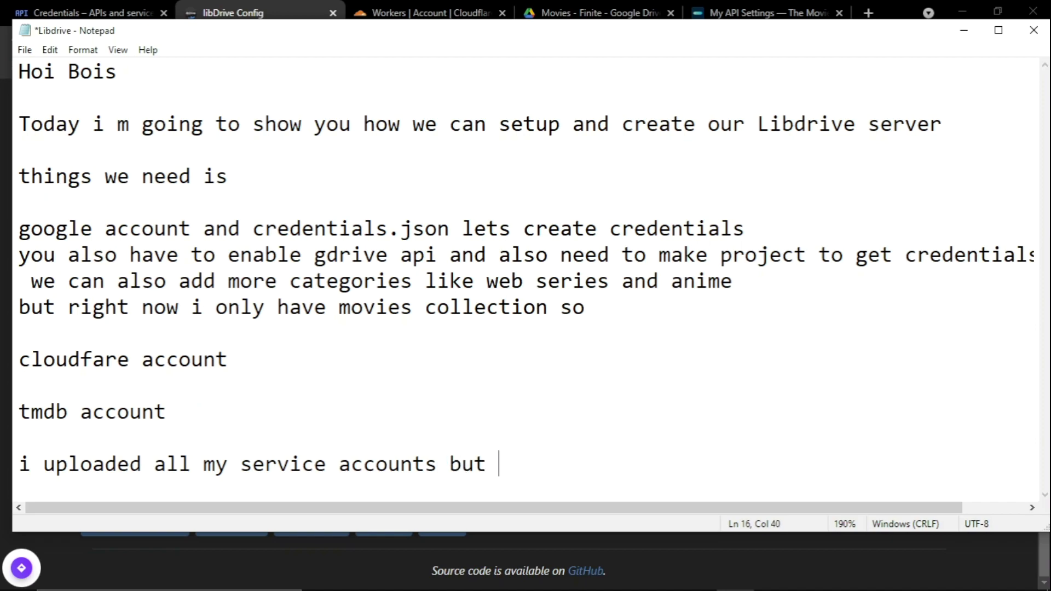
key("Return")
type("we can upload")
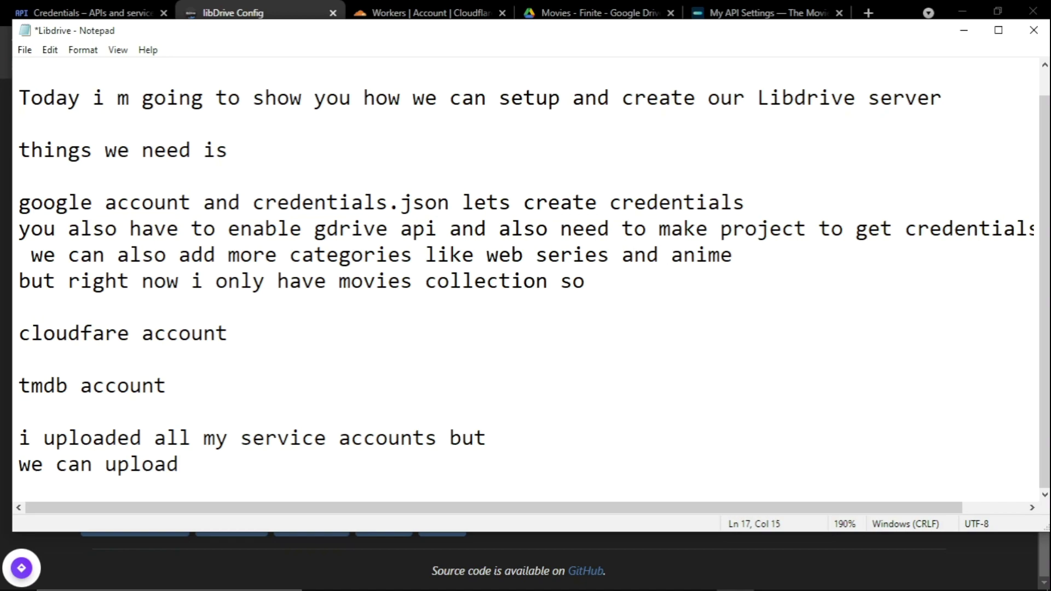
type(" upto 2")
type("3")
key("BackSpace")
key("BackSpace")
type("max 25")
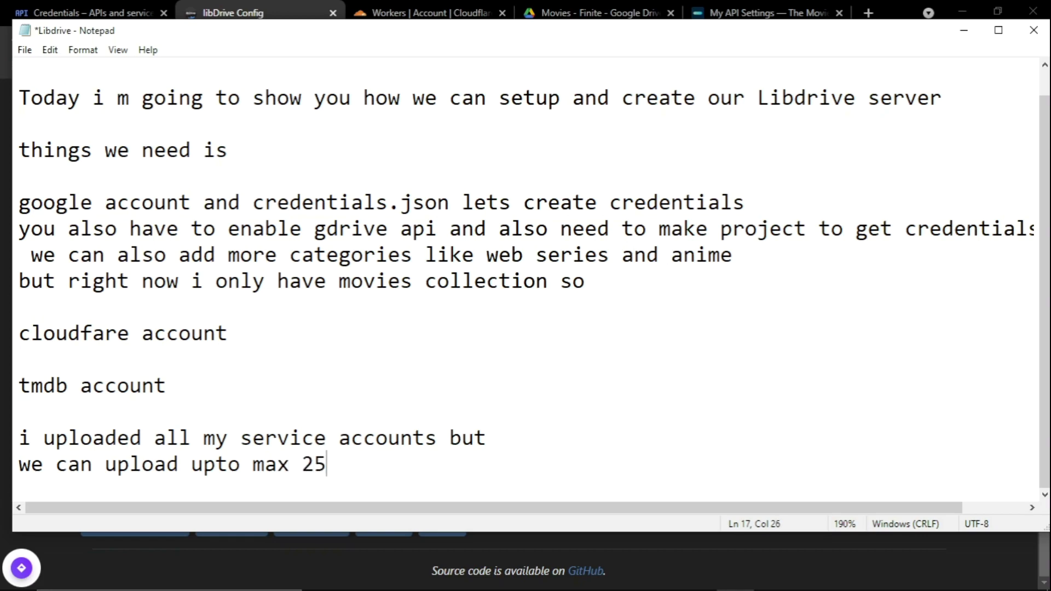
type("-26KB of file")
key("Return")
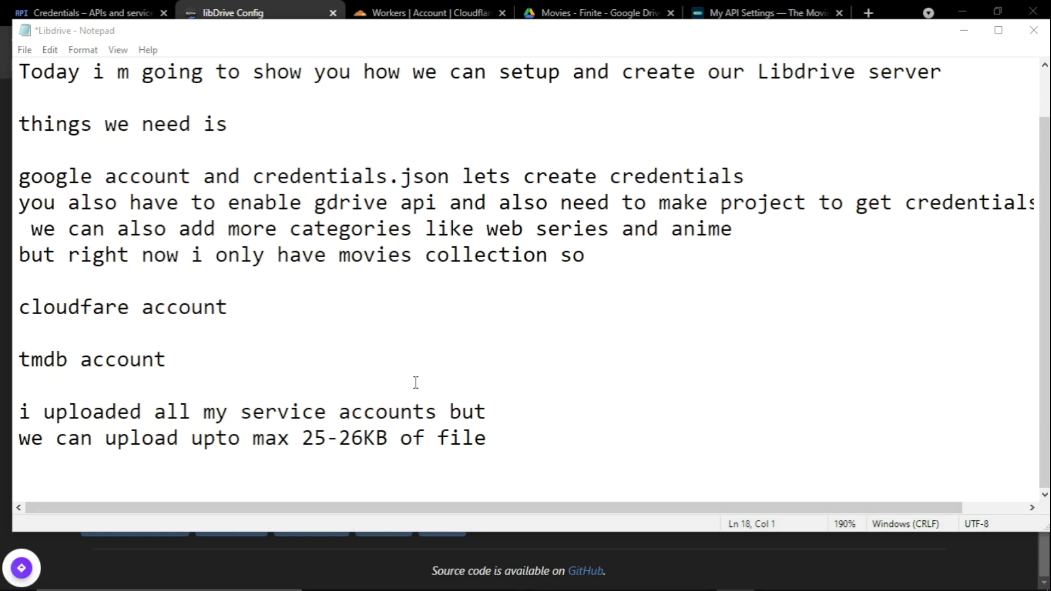
key("super+e")
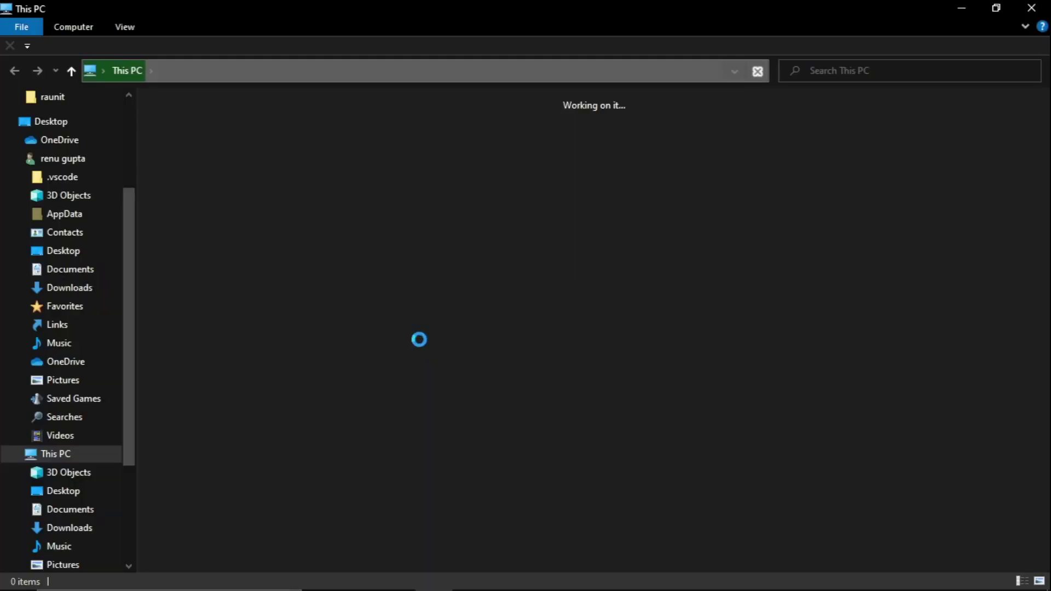
Open accounts.zip from the Downloads folder in WinRAR.
scroll(63, 213, "up", 5)
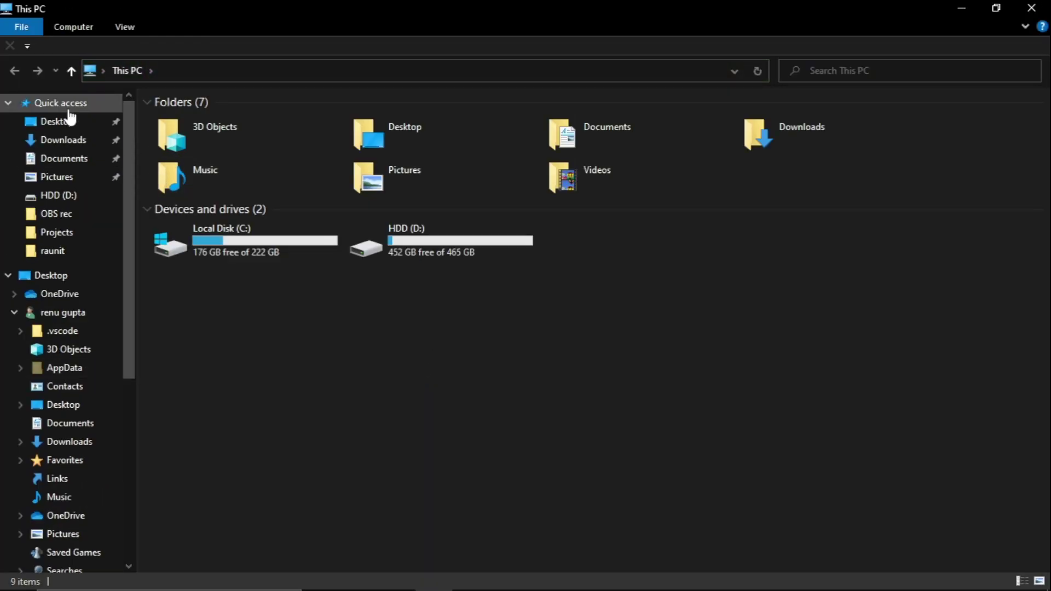
left_click(109, 138)
scroll(260, 296, "down", 1)
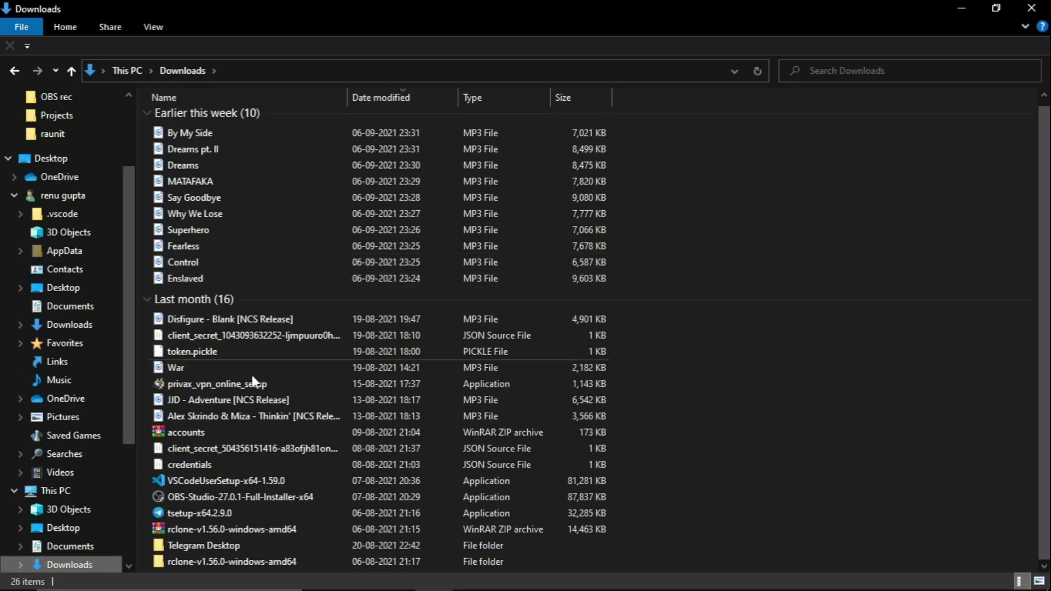
left_click(216, 434)
left_click(216, 433)
left_click(235, 435)
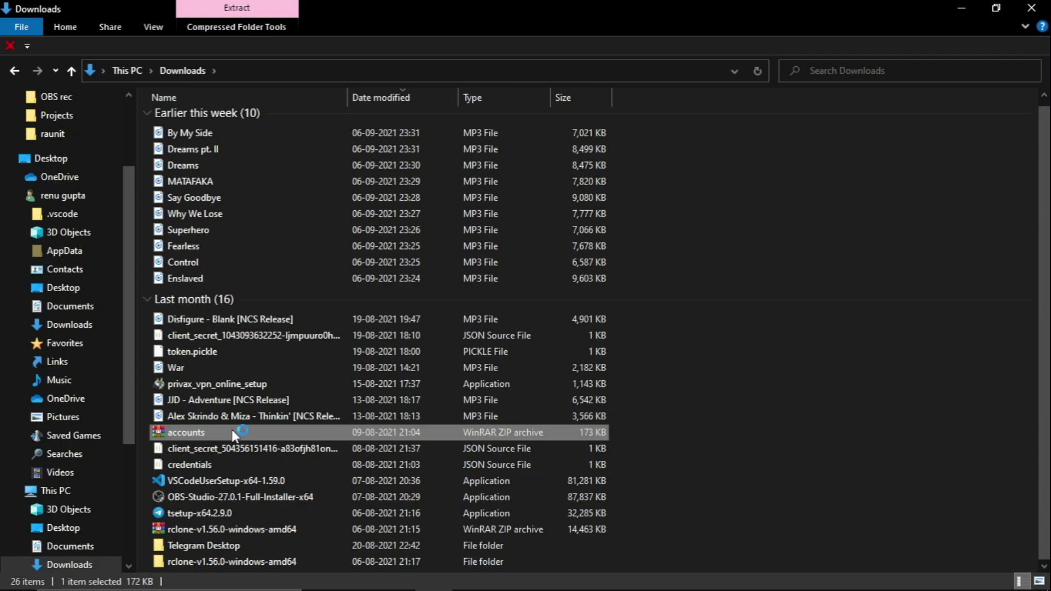
double_click(234, 435)
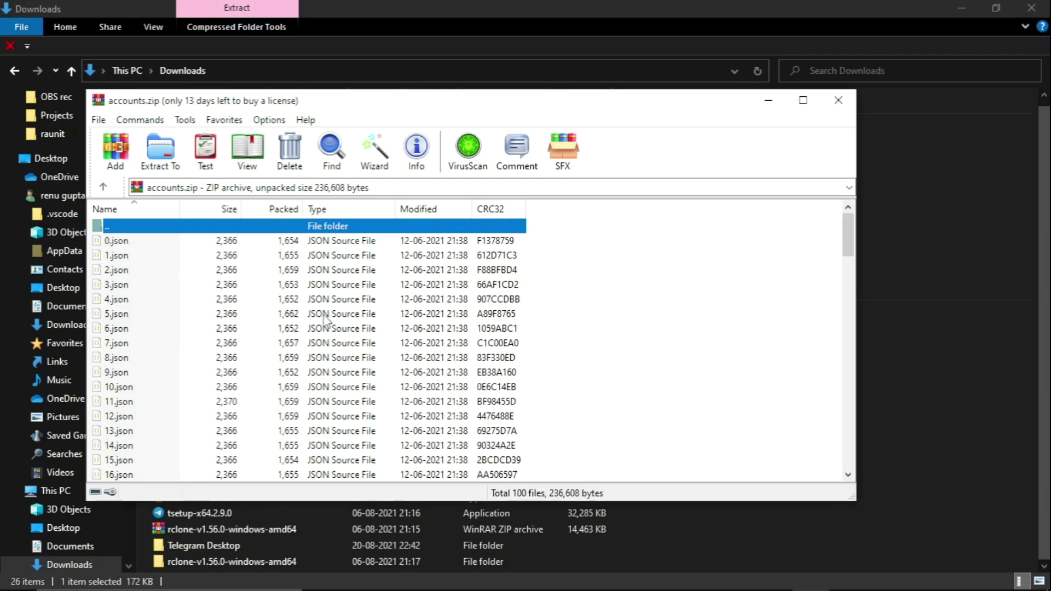
Extract the archive's JSON files to the Desktop and view the Desktop folder.
left_click(162, 151)
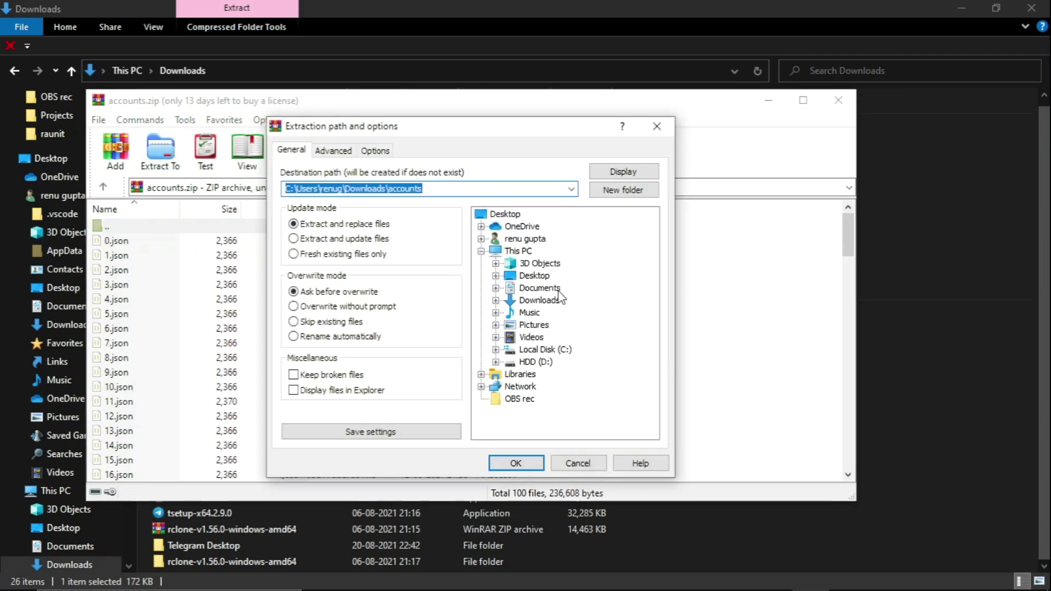
left_click(534, 275)
left_click(516, 463)
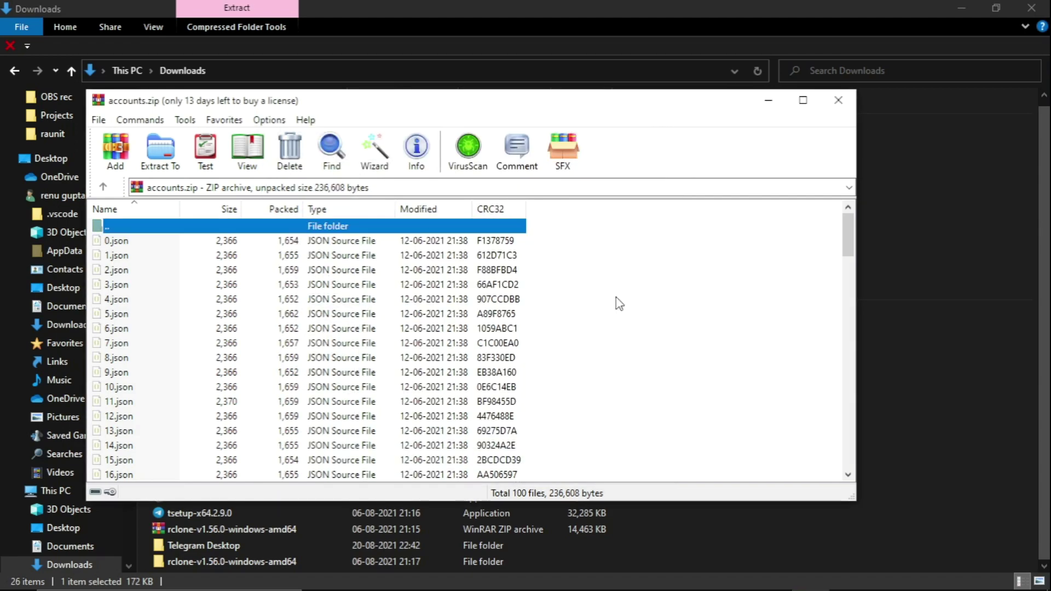
left_click(768, 101)
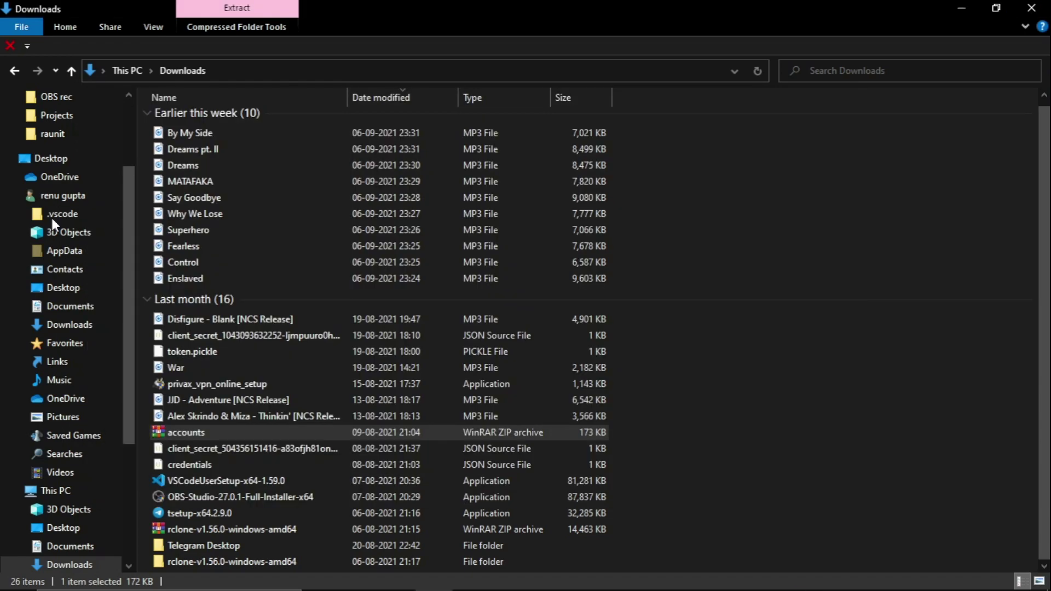
left_click(50, 159)
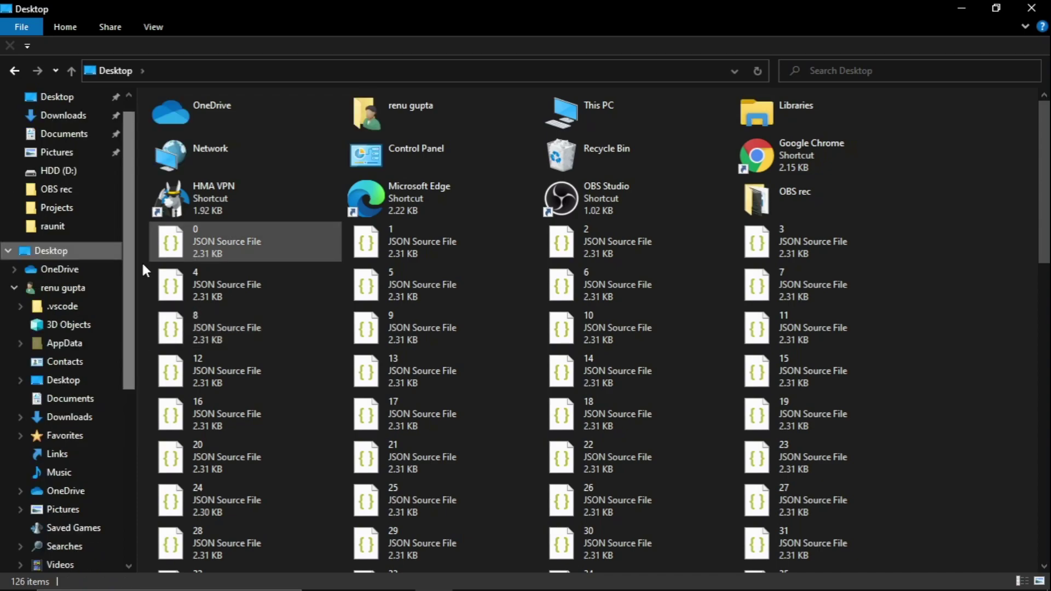
Select JSON files 0 through 10 on the Desktop and add them to a new archive.
left_click_drag(141, 241, 806, 330)
left_click(796, 331, "ctrl")
right_click(652, 321)
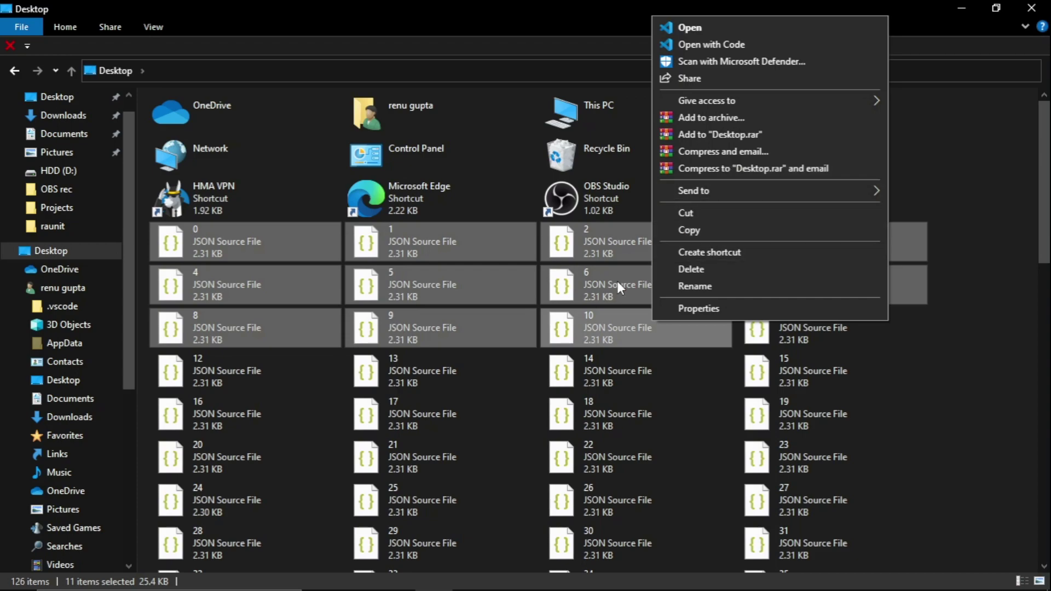
right_click(587, 280)
right_click(587, 280)
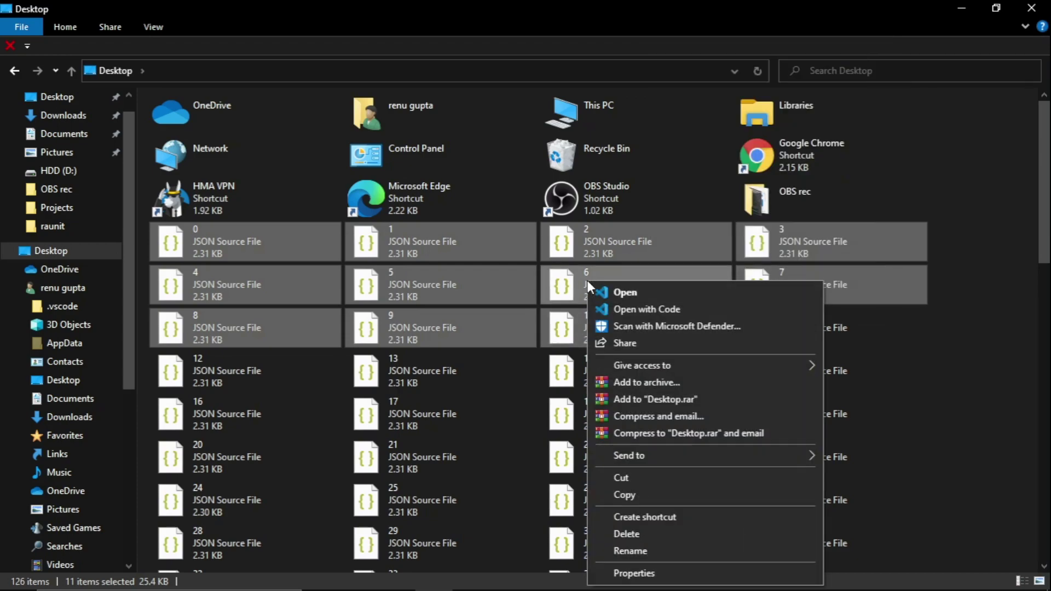
left_click(642, 381)
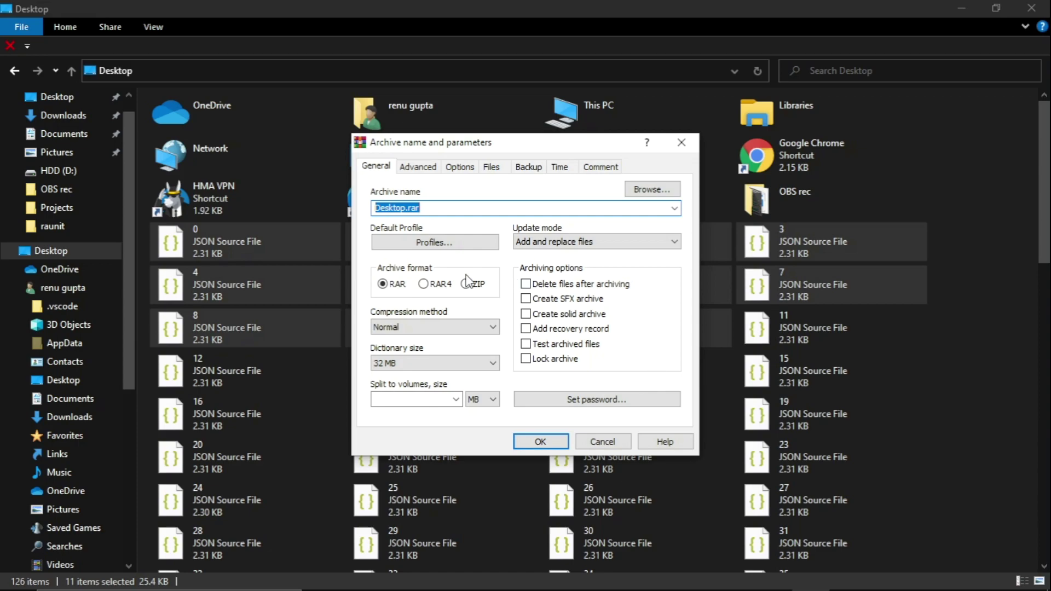
Create the archive as a ZIP named 'accounts' on the Desktop.
left_click(465, 284)
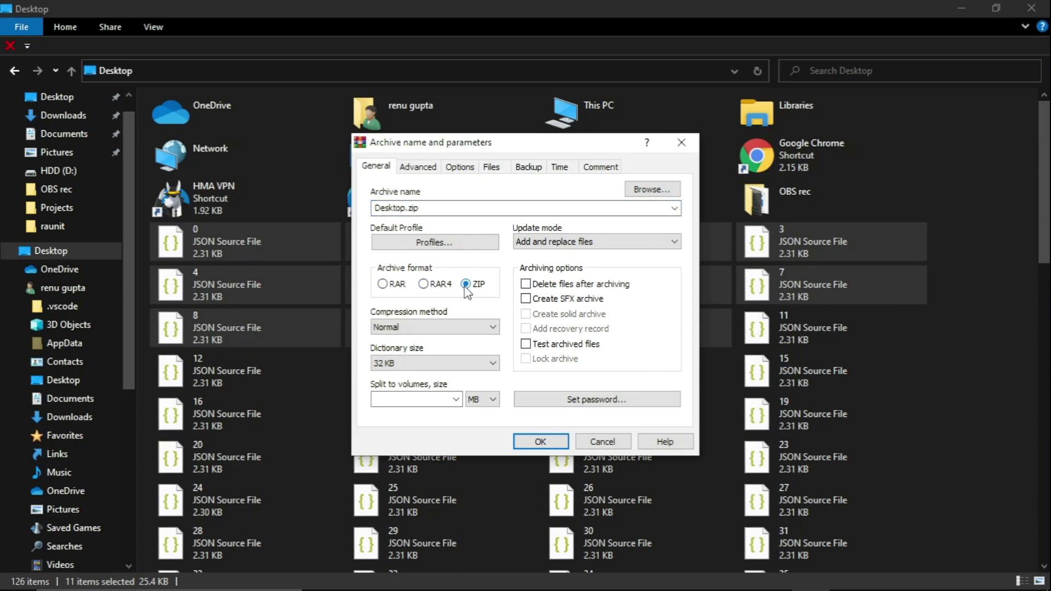
left_click(405, 207)
key("shift+Home")
type("accounts")
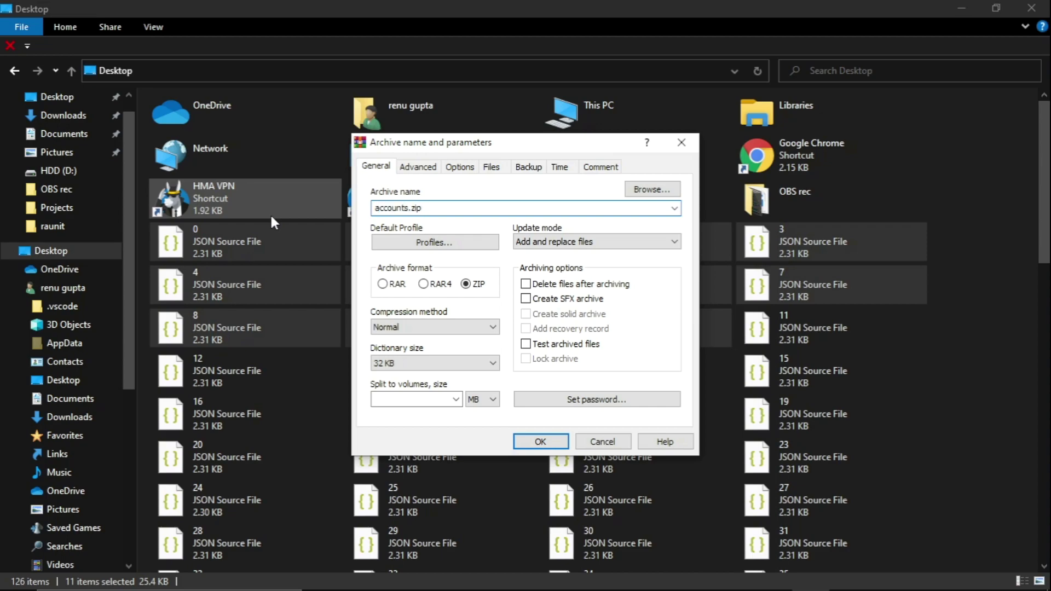
left_click(527, 440)
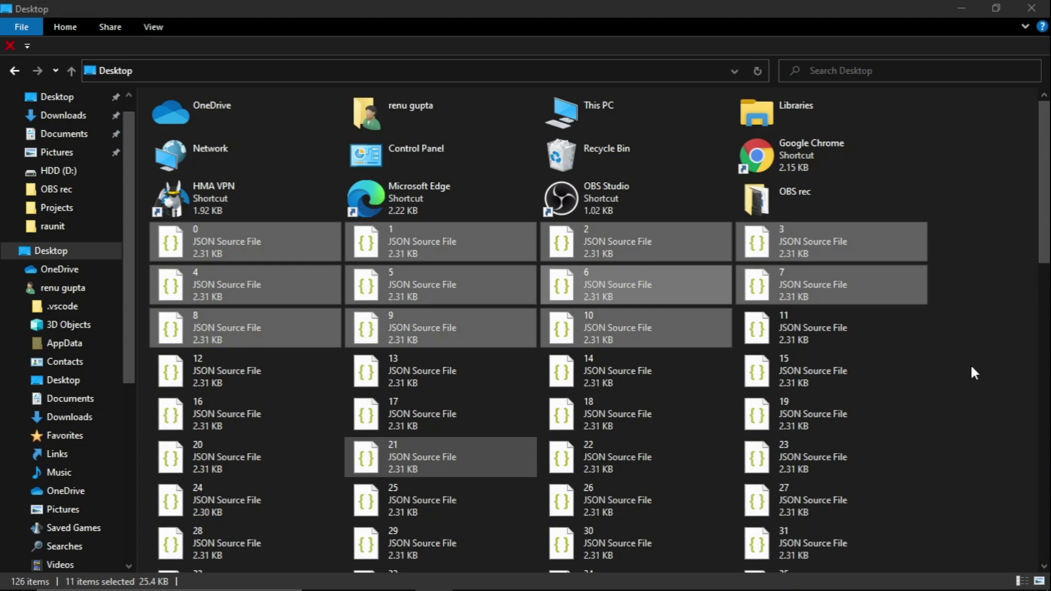
scroll(990, 310, "down", 2)
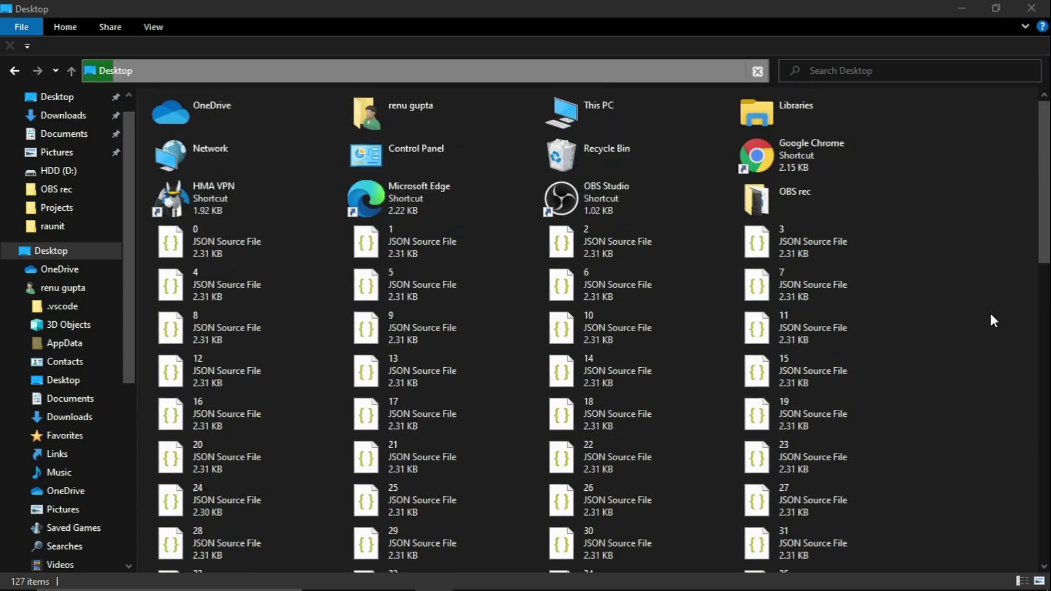
scroll(990, 316, "down", 10)
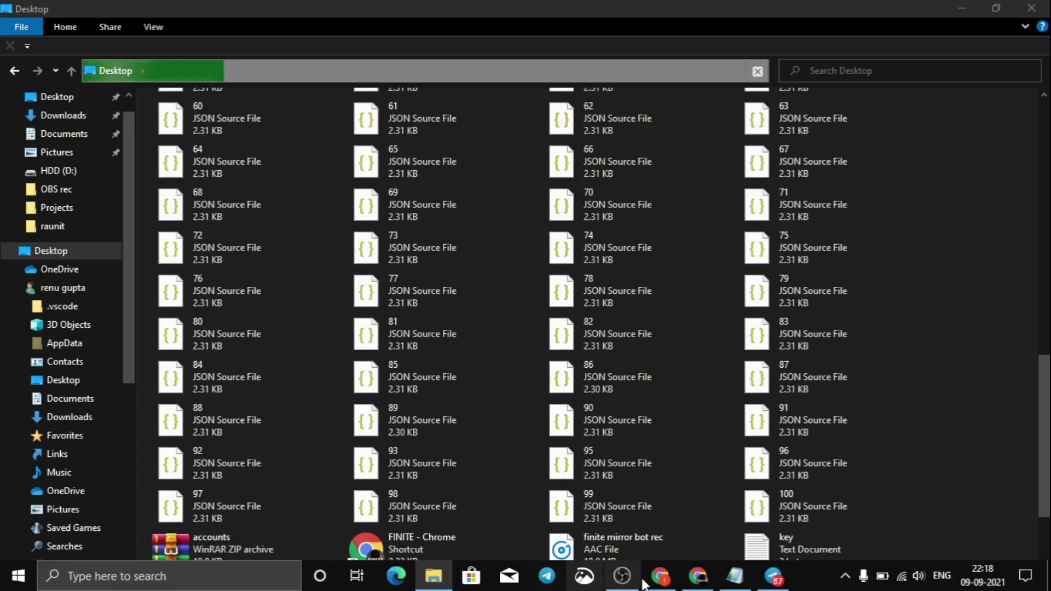
In the Extras section, choose the Desktop's accounts.zip as the Service Accounts file.
left_click(657, 577)
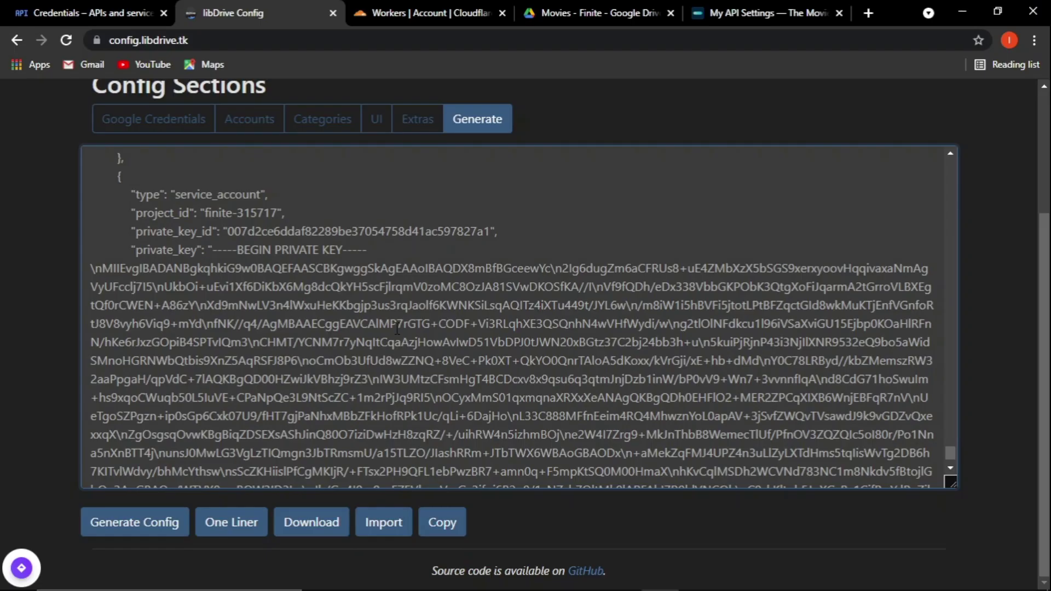
scroll(397, 328, "up", 3)
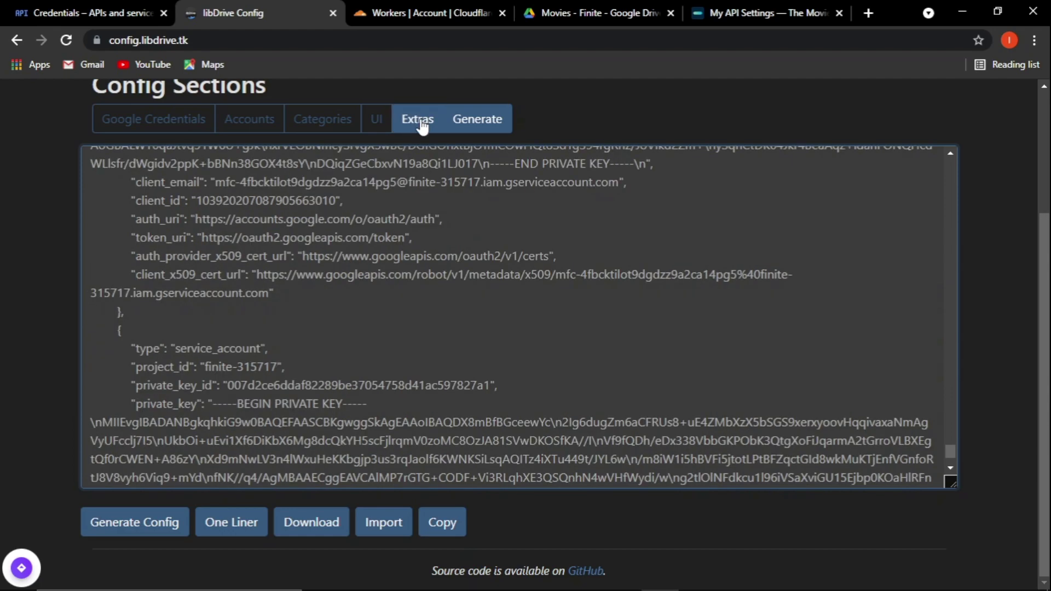
left_click(421, 126)
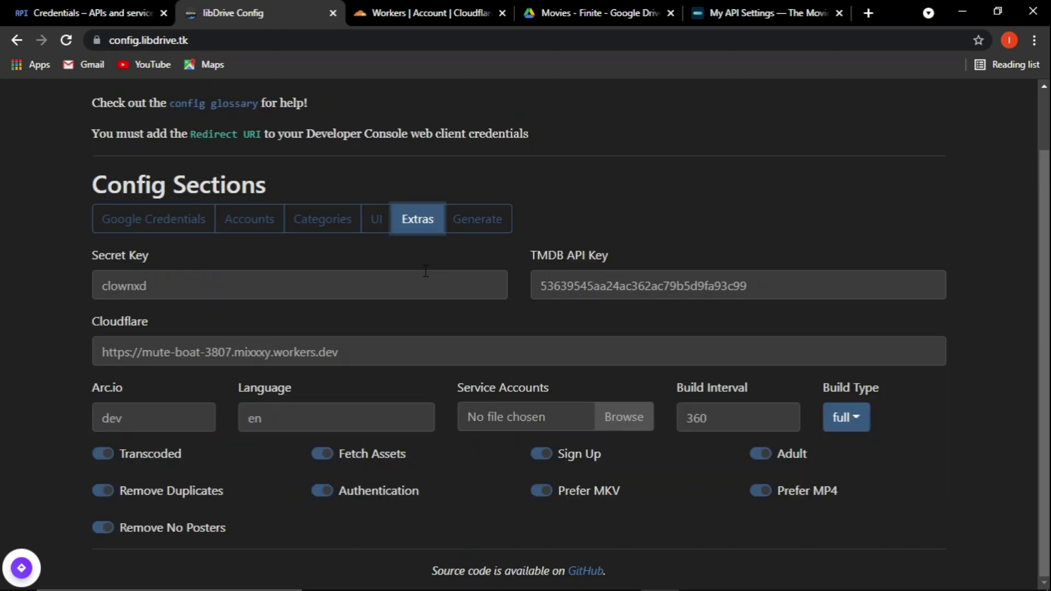
mouse_move(508, 589)
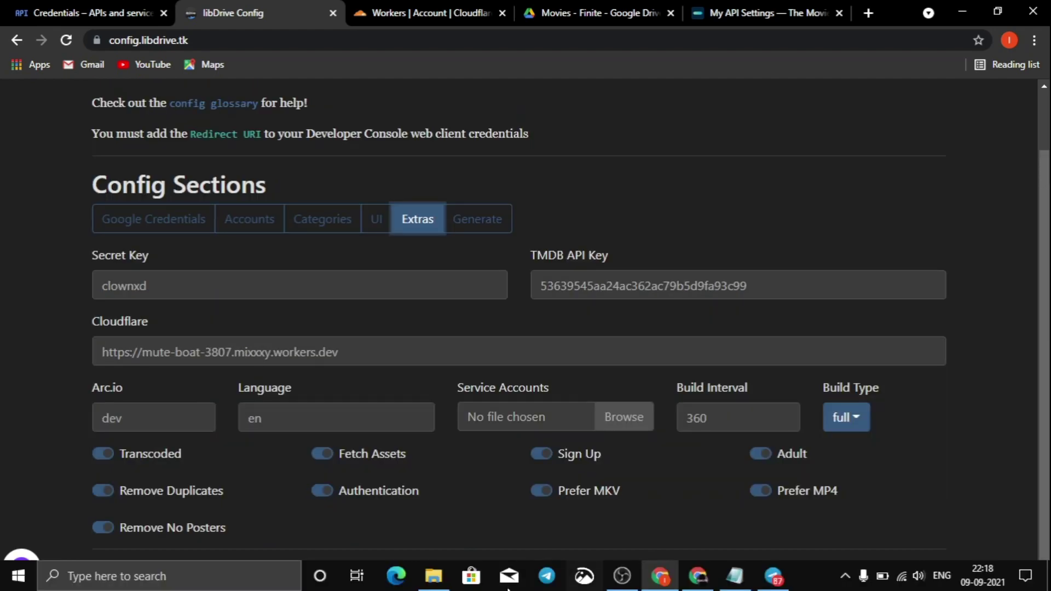
left_click(627, 418)
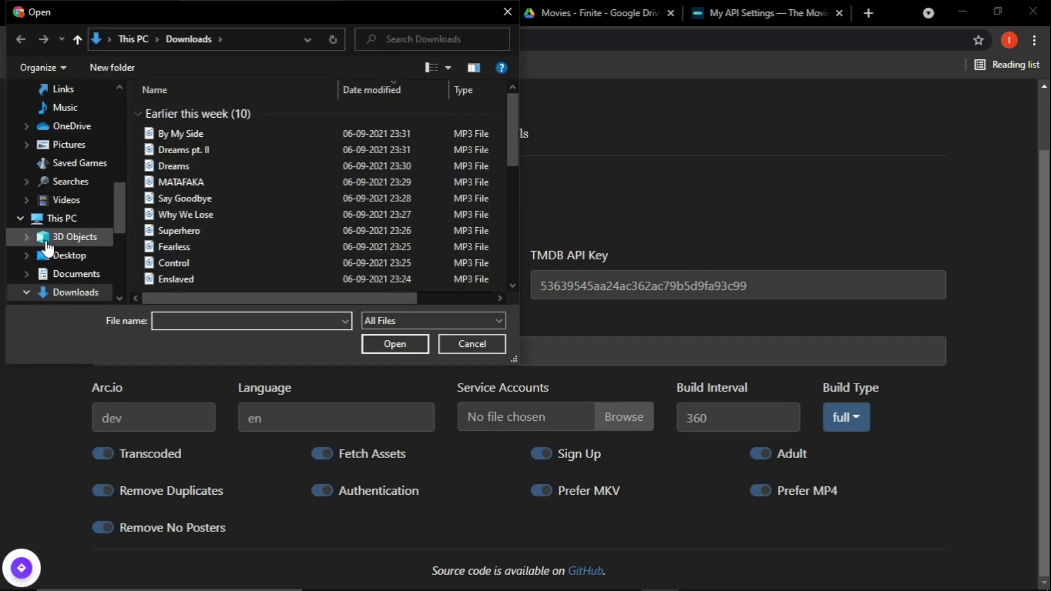
left_click(51, 254)
scroll(176, 198, "down", 3)
scroll(177, 201, "down", 20)
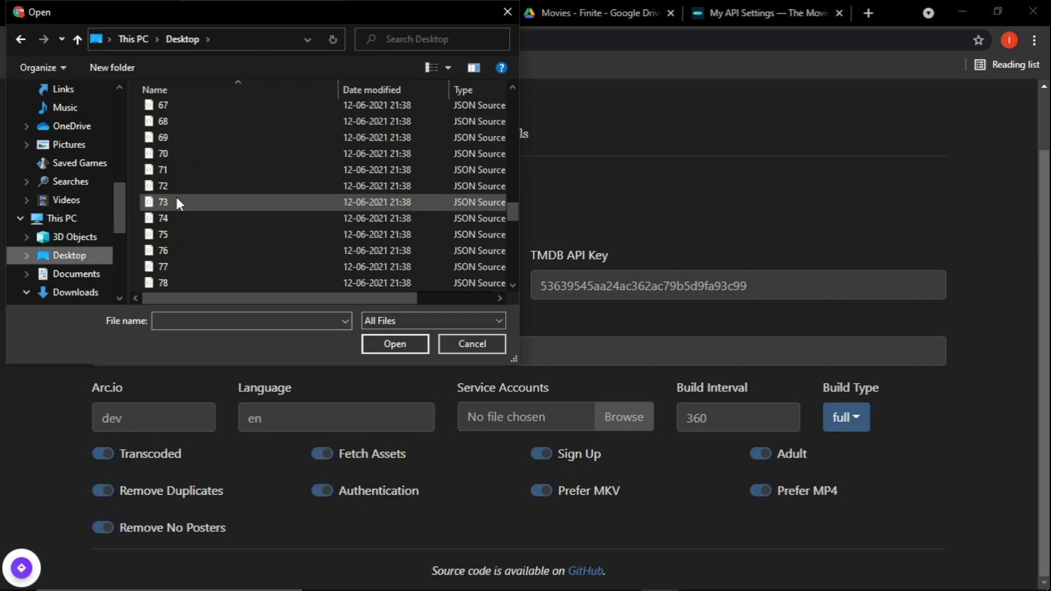
scroll(177, 202, "up", 3)
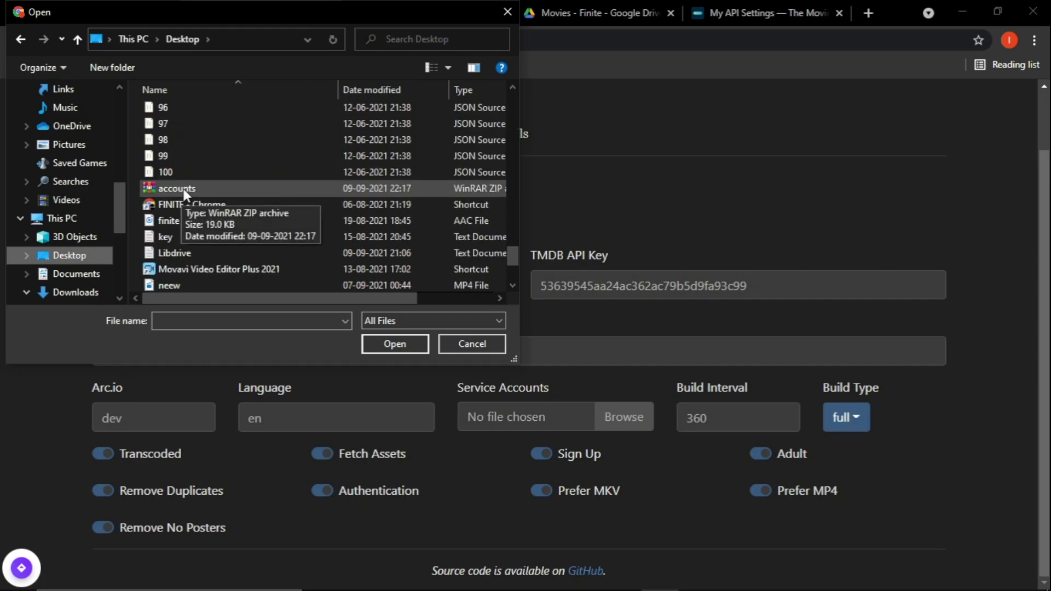
left_click(183, 188)
left_click_drag(327, 300, 416, 300)
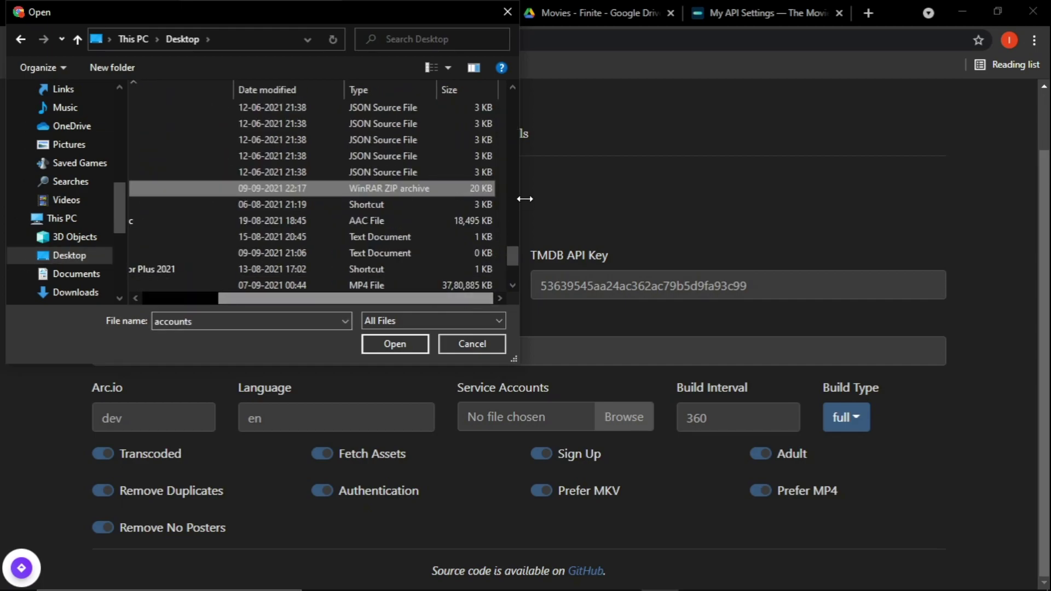
left_click(408, 345)
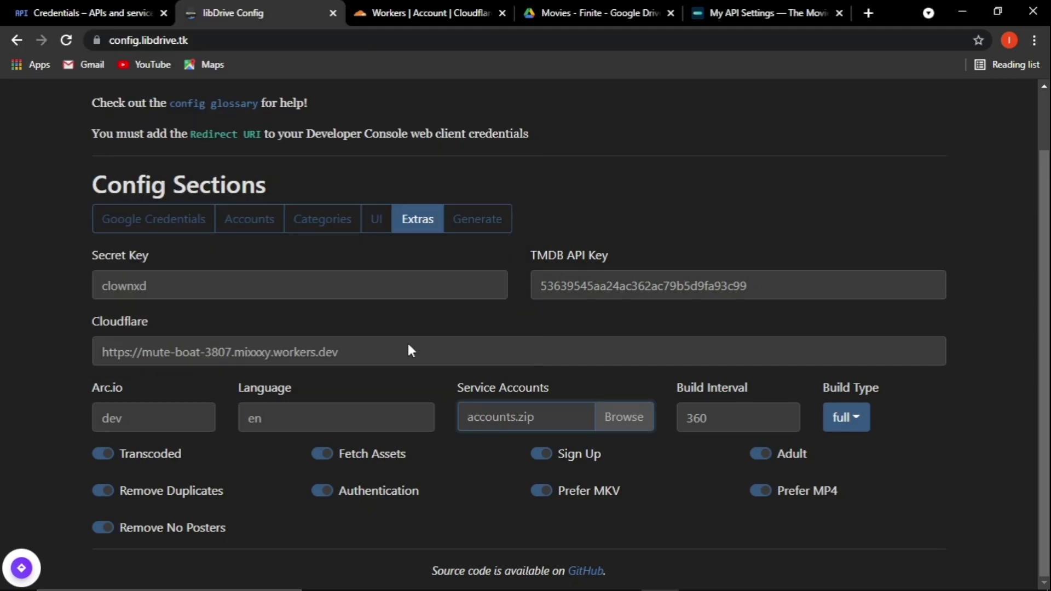
Regenerate the config in the Generate section so it includes the new service accounts.
left_click(477, 219)
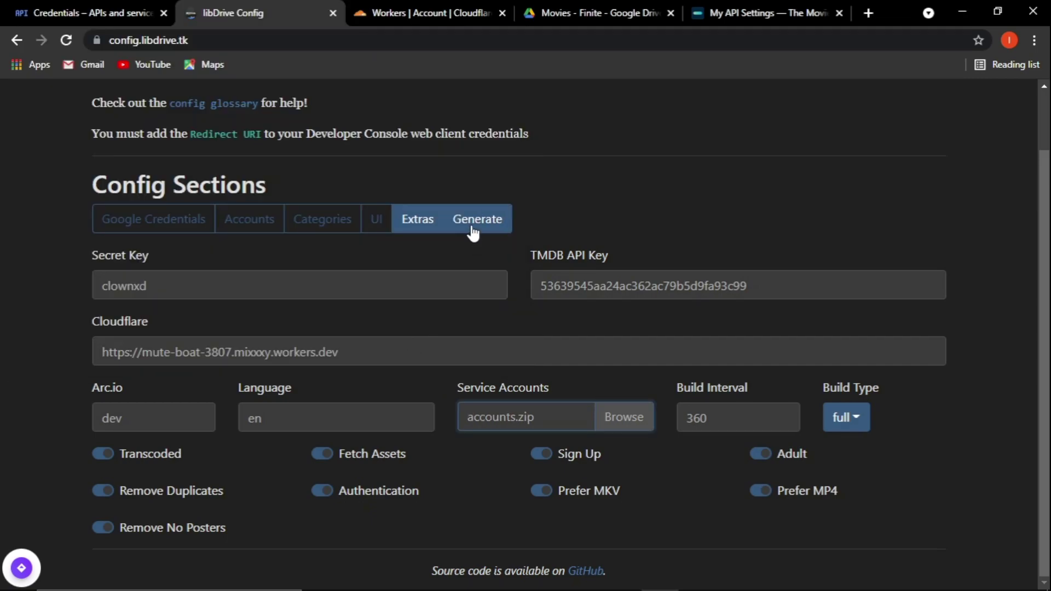
scroll(109, 253, "down", 5)
scroll(142, 531, "down", 2)
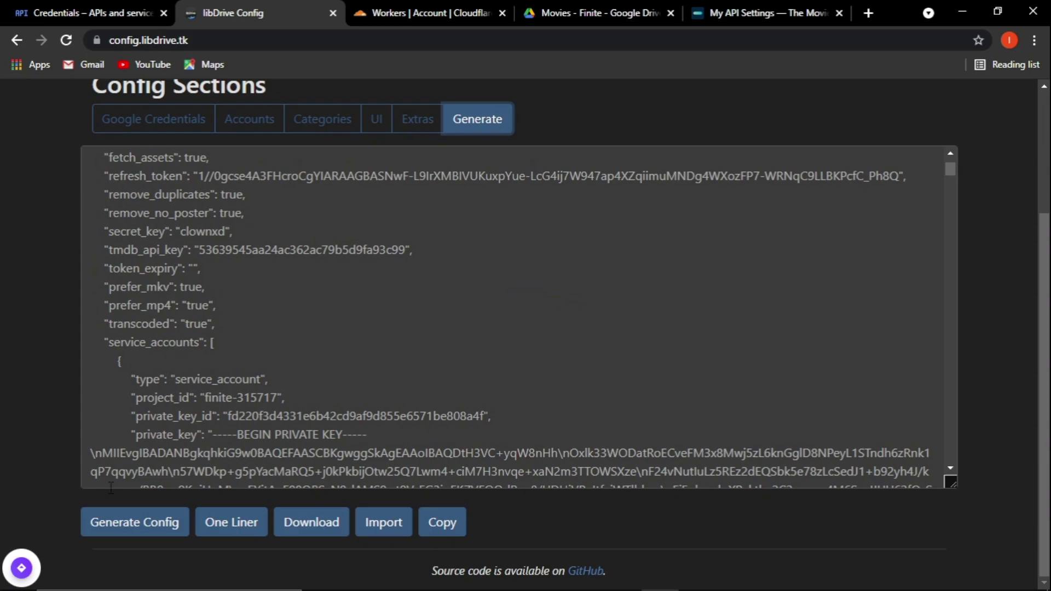
left_click(142, 531)
scroll(288, 360, "down", 15)
scroll(288, 359, "down", 5)
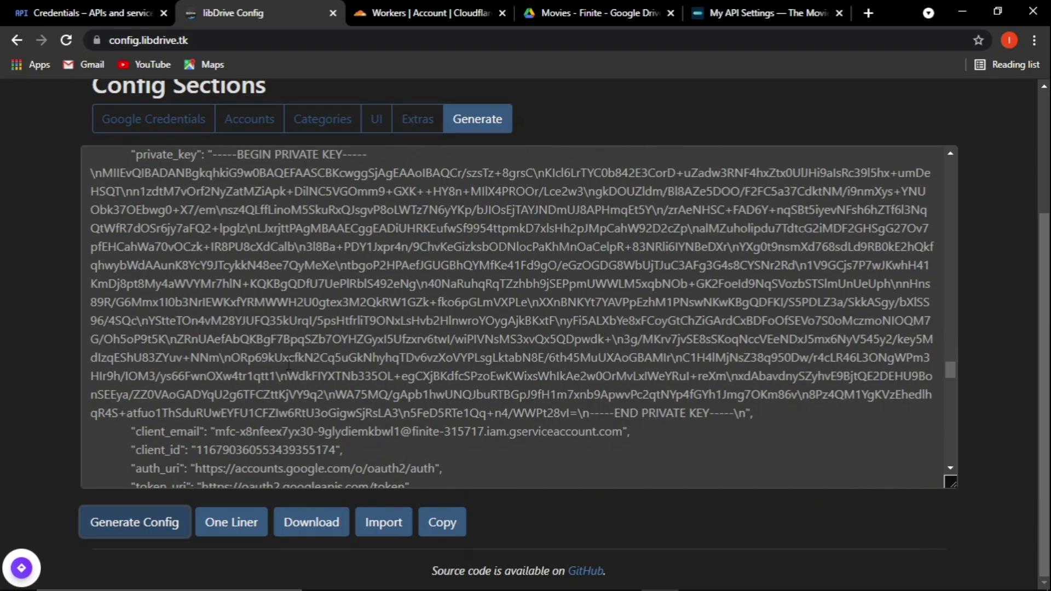
Close the Google Drive, TMDB and Cloud Console credentials tabs.
left_click(490, 14)
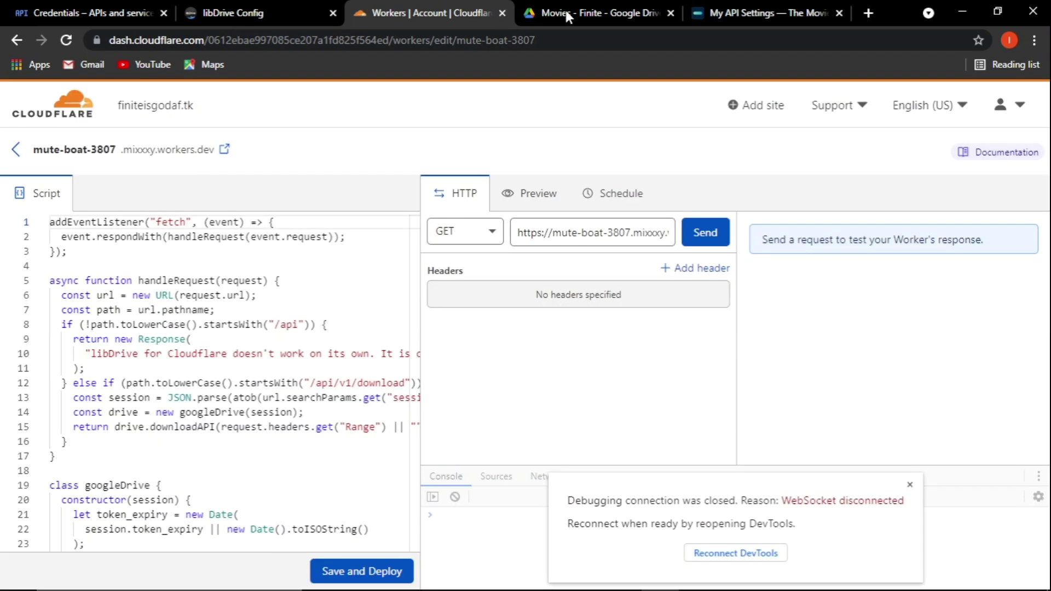
left_click(602, 12)
left_click(672, 12)
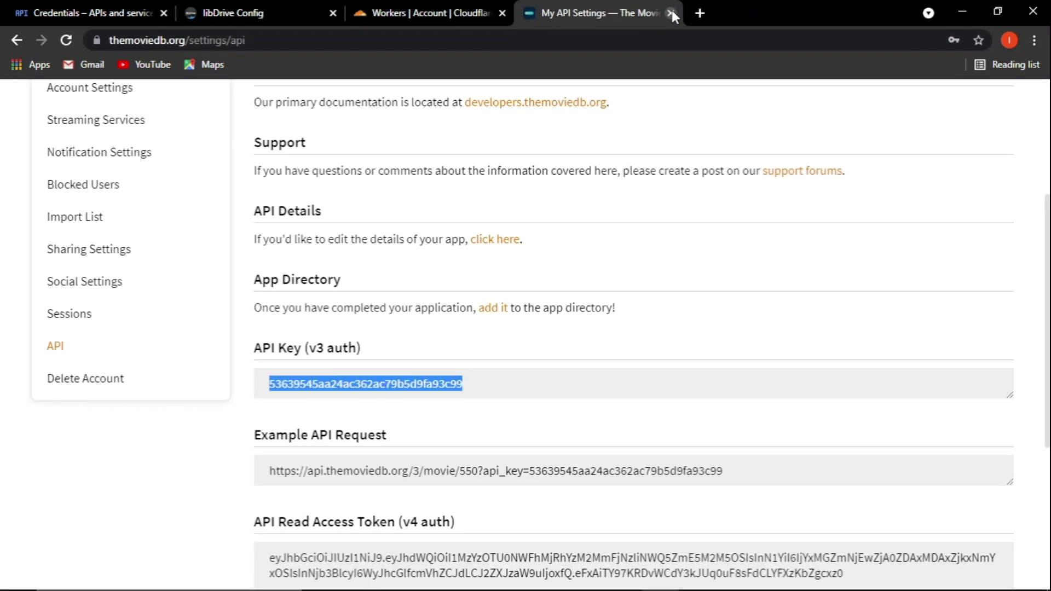
left_click(671, 11)
left_click(239, 6)
left_click(88, 7)
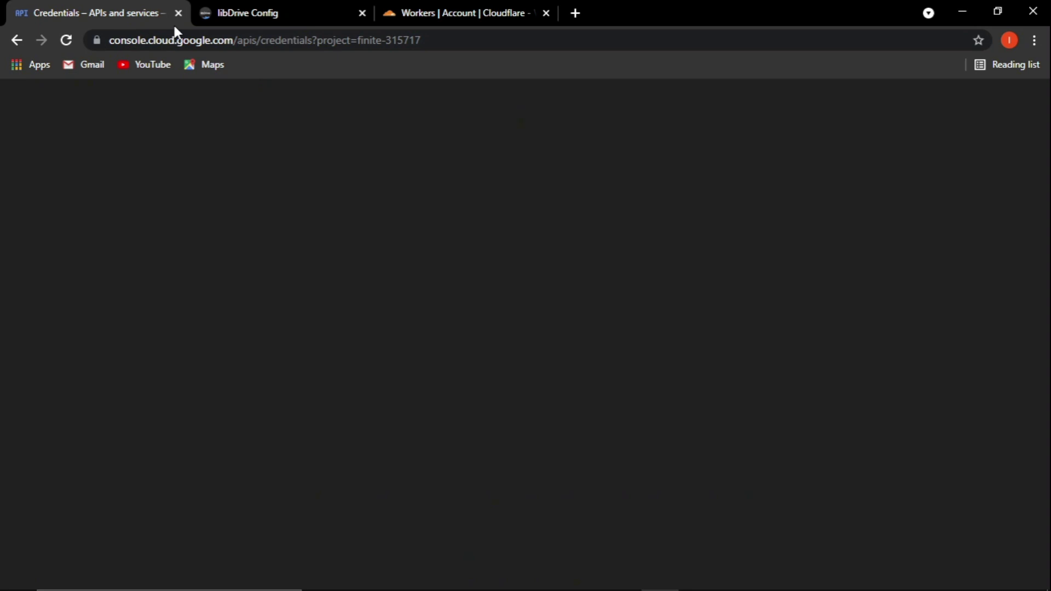
key("ctrl+w")
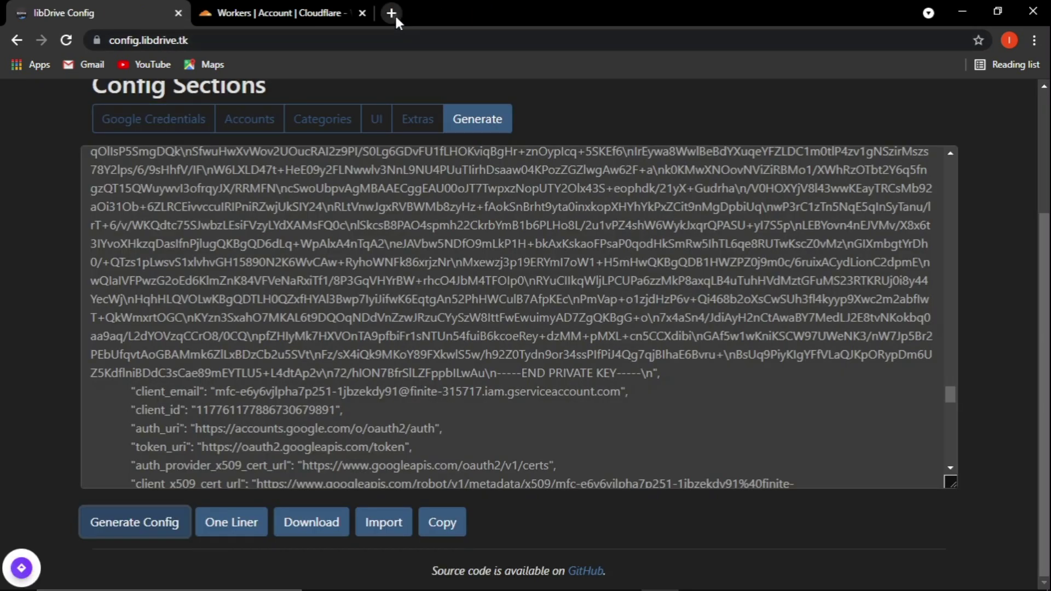
left_click(392, 13)
Copy the DEPLOY TO HEROKU link address from the libDrive wiki's Setup section.
left_click(696, 584)
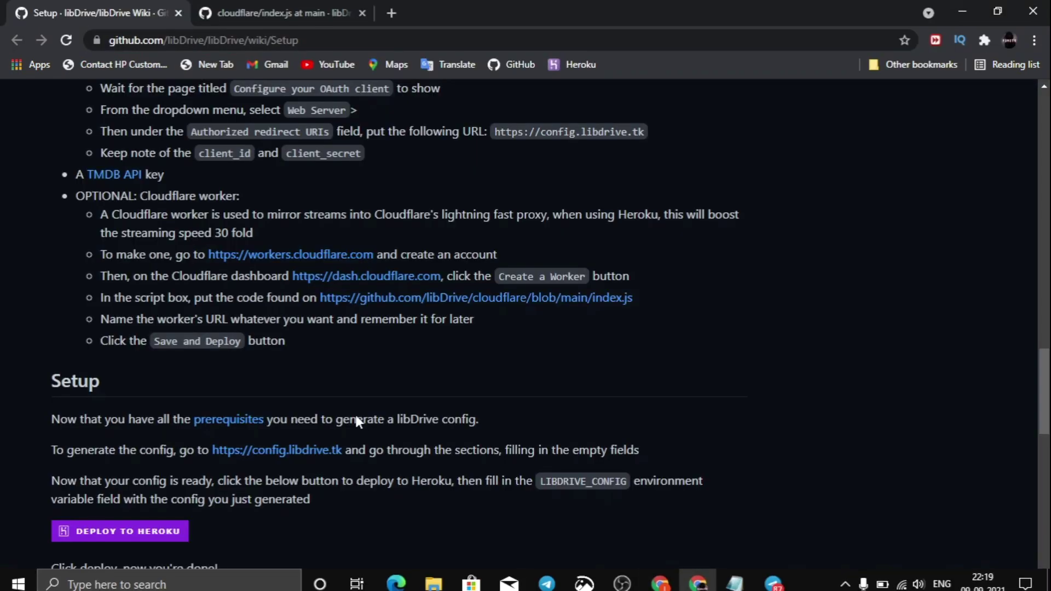
scroll(26, 435, "up", 4)
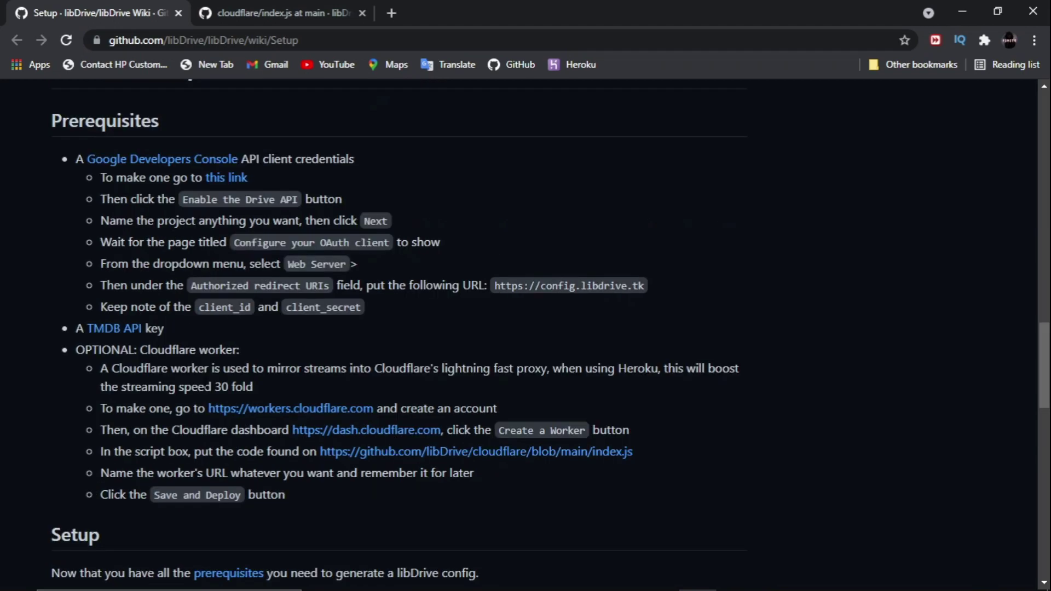
scroll(26, 435, "down", 8)
scroll(206, 390, "up", 7)
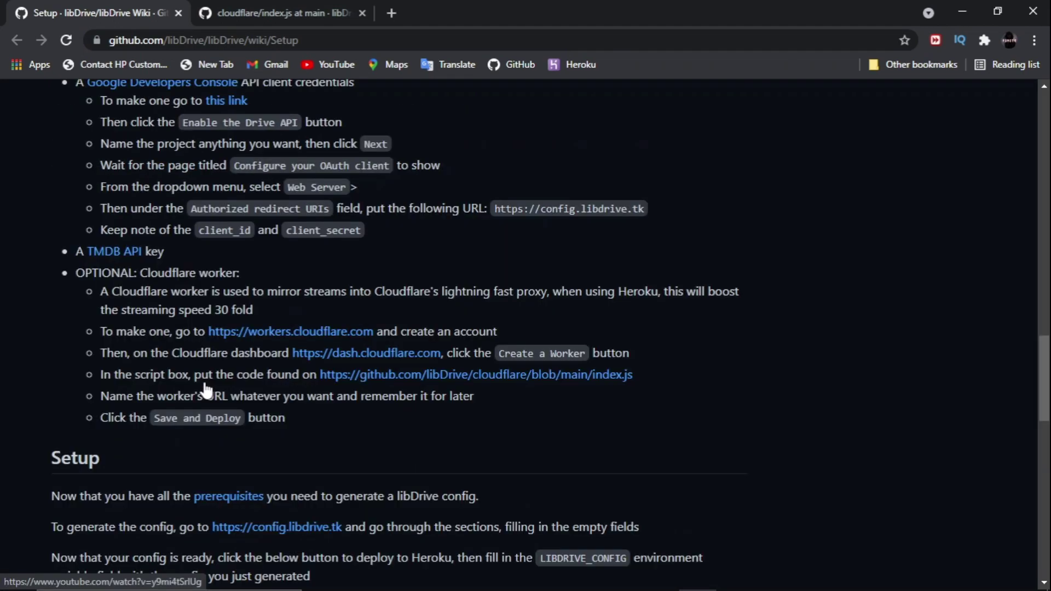
scroll(205, 390, "down", 3)
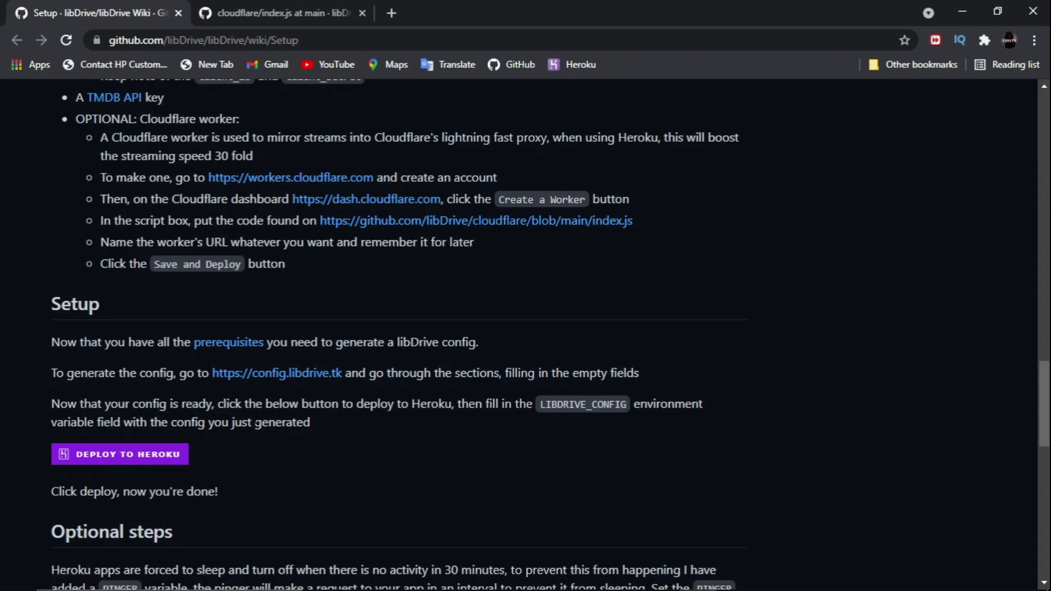
left_click_drag(47, 408, 538, 405)
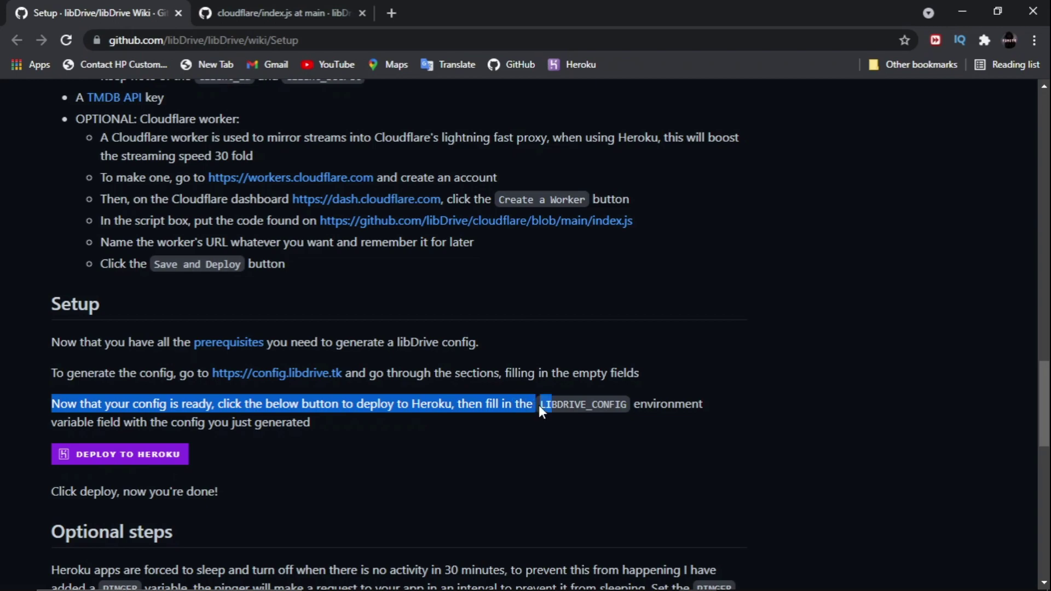
left_click(156, 456)
right_click(139, 454)
key("Escape")
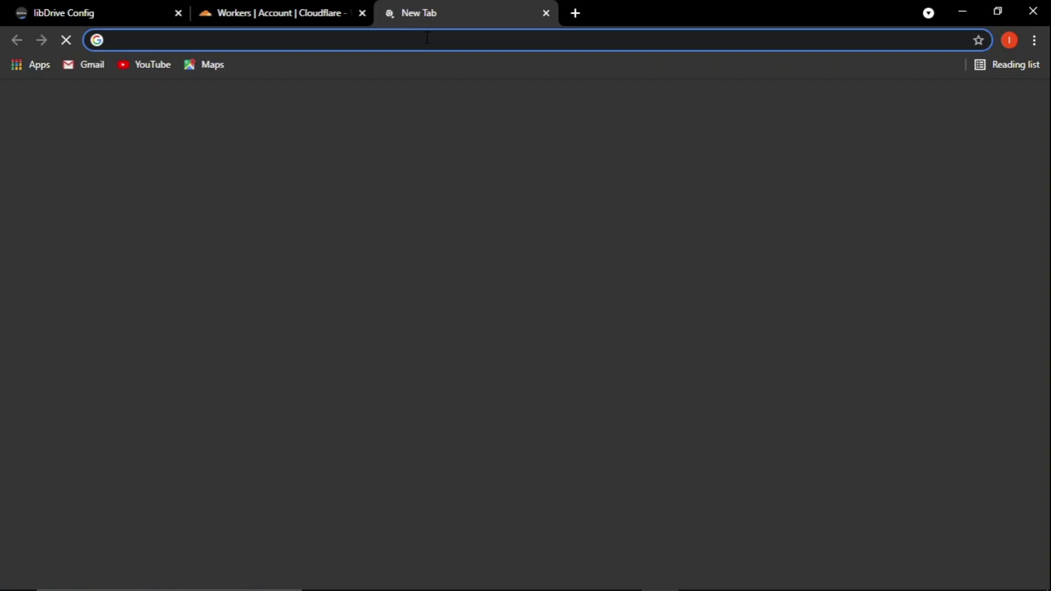
right_click(426, 40)
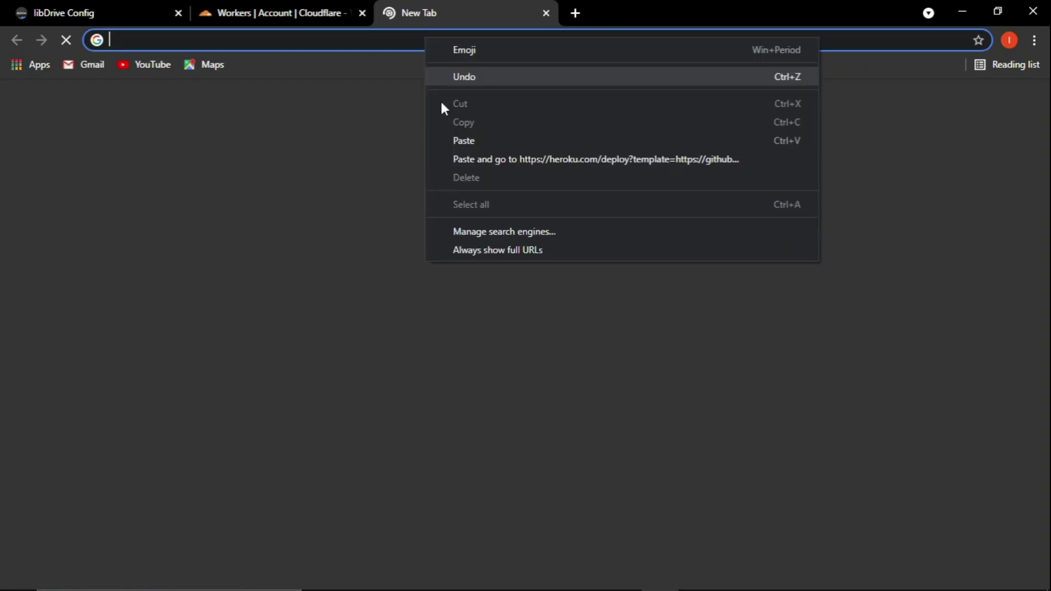
Open the Heroku deploy link and name the new app finitetv.
left_click(459, 160)
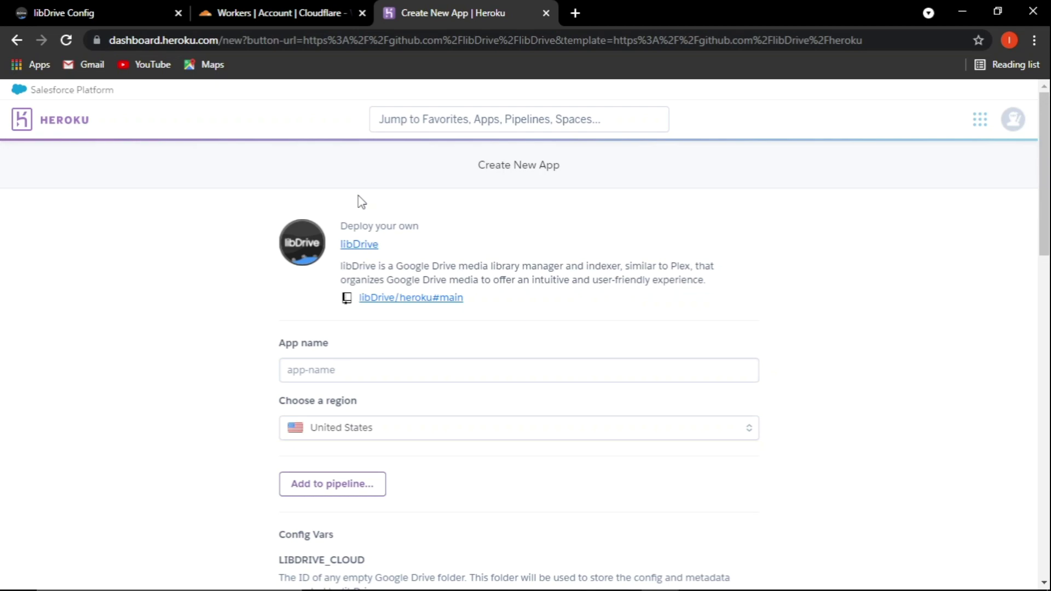
left_click(381, 370)
type("finitetc")
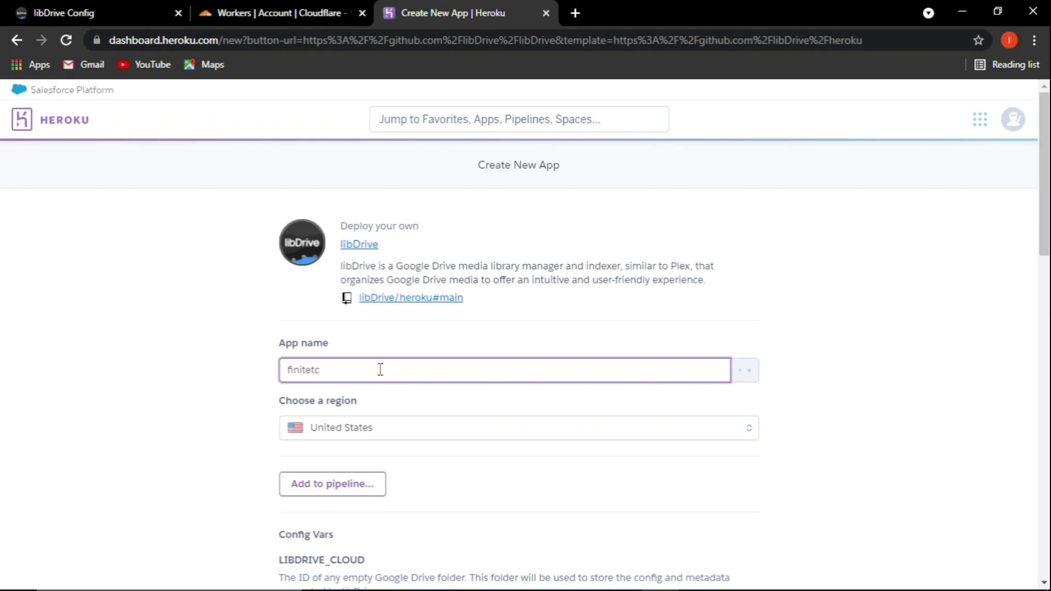
key("BackSpace")
type("v")
scroll(380, 369, "down", 2)
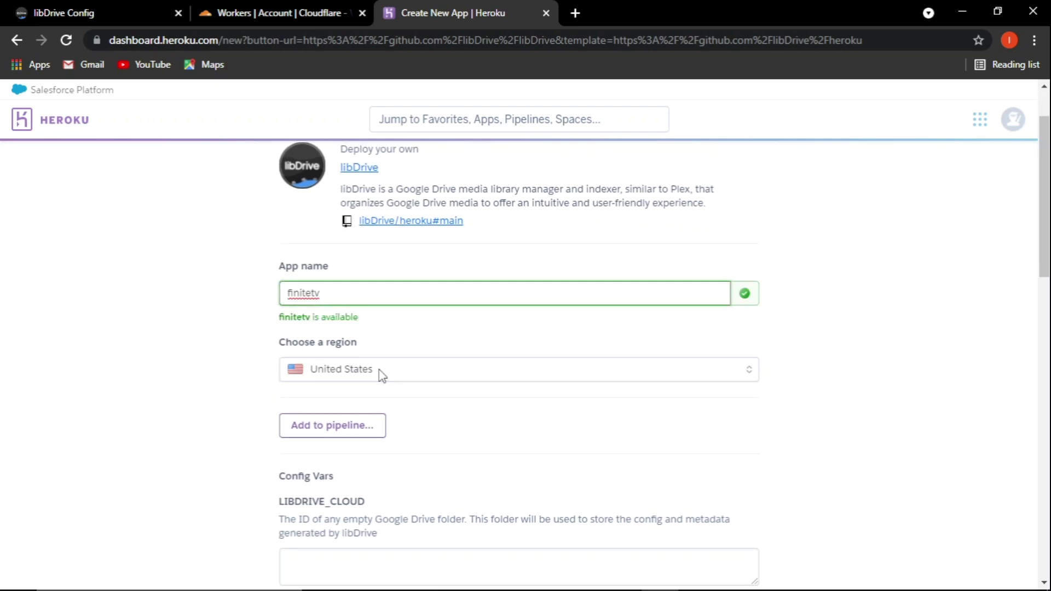
key("BackSpace")
key("BackSpace")
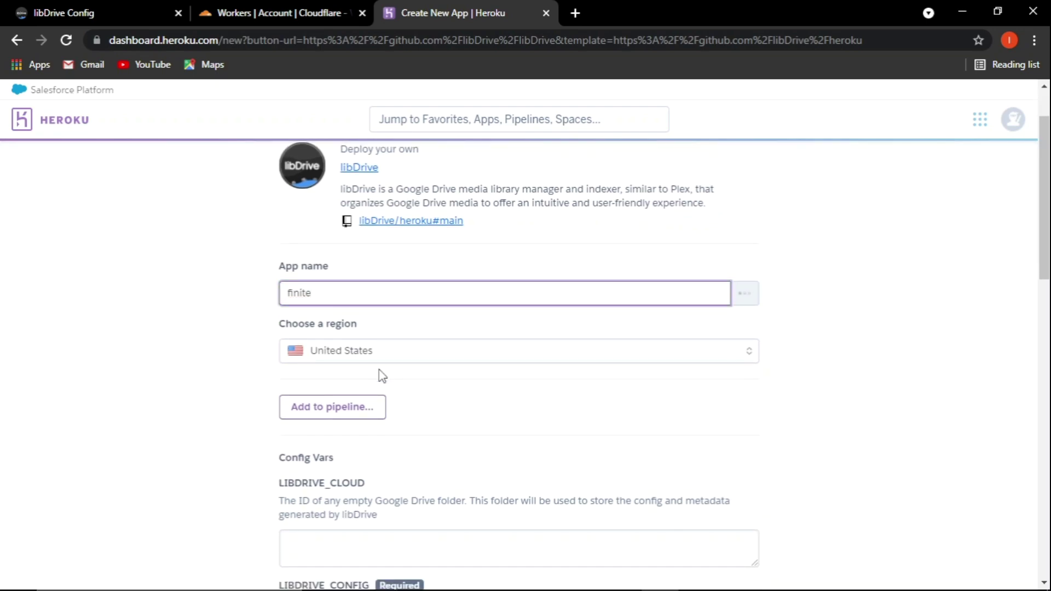
type("tv")
scroll(380, 372, "down", 4)
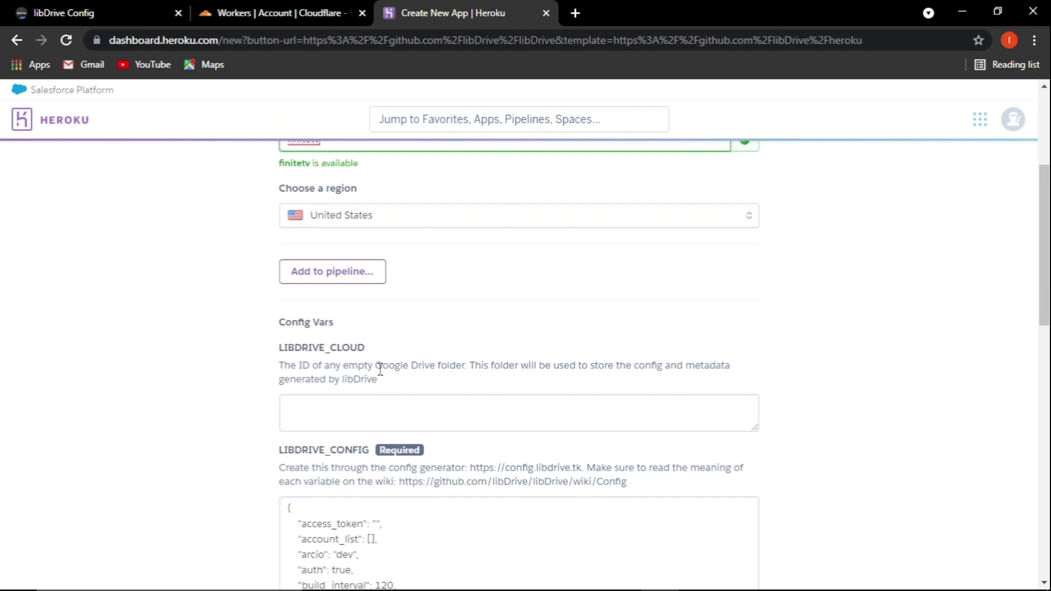
scroll(423, 432, "down", 3)
Replace the LIBDRIVE_CONFIG value with the config copied from libDrive Config.
left_click(423, 422)
key("ctrl+a")
key("BackSpace")
left_click(93, 12)
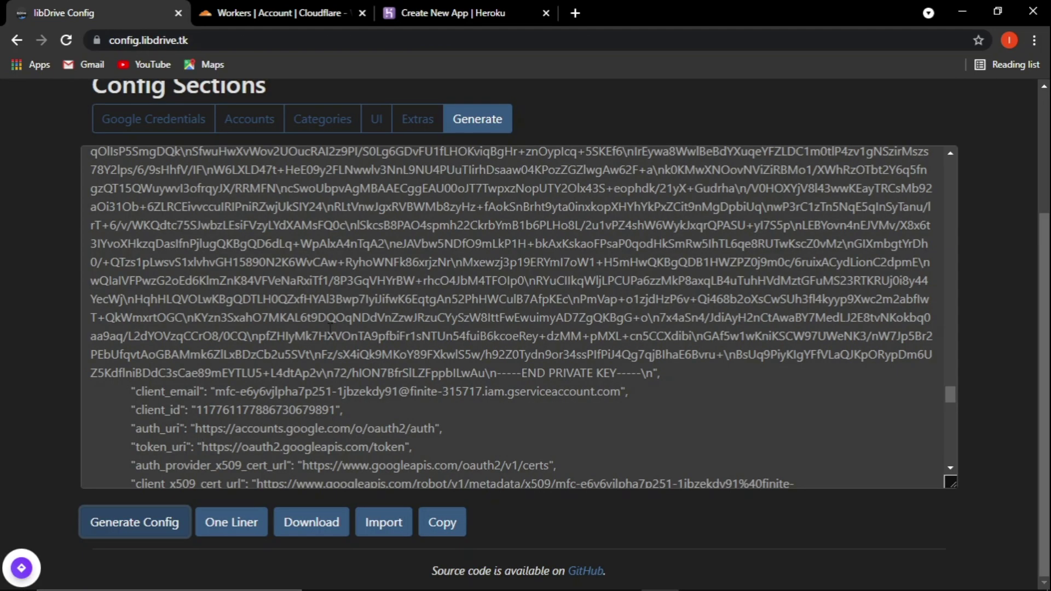
left_click(438, 522)
left_click(263, 12)
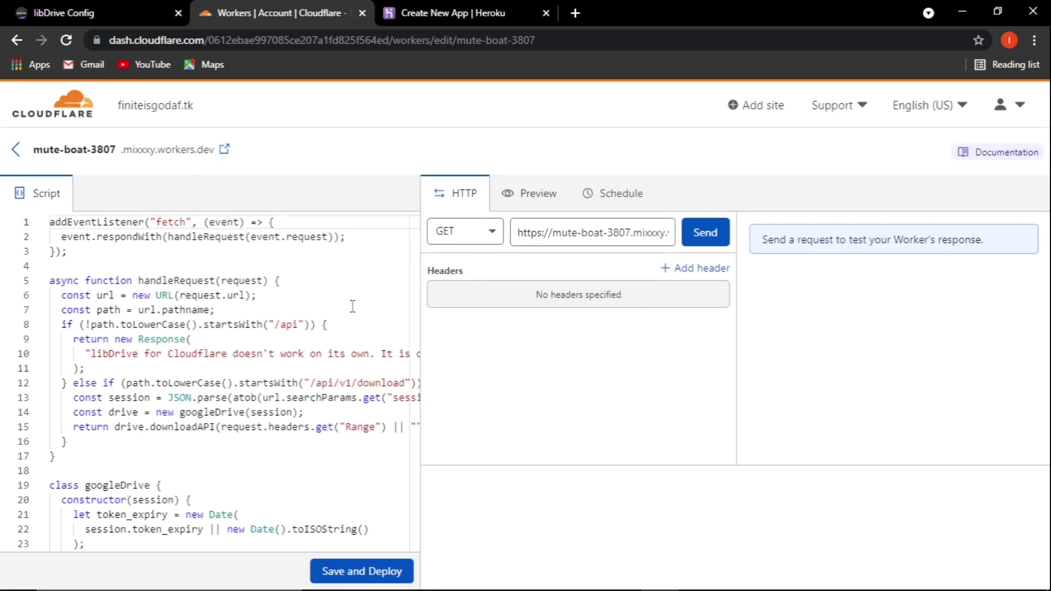
left_click(451, 12)
left_click(389, 350)
key("ctrl+v")
scroll(263, 368, "up", 3)
scroll(263, 368, "down", 7)
scroll(313, 315, "down", 1)
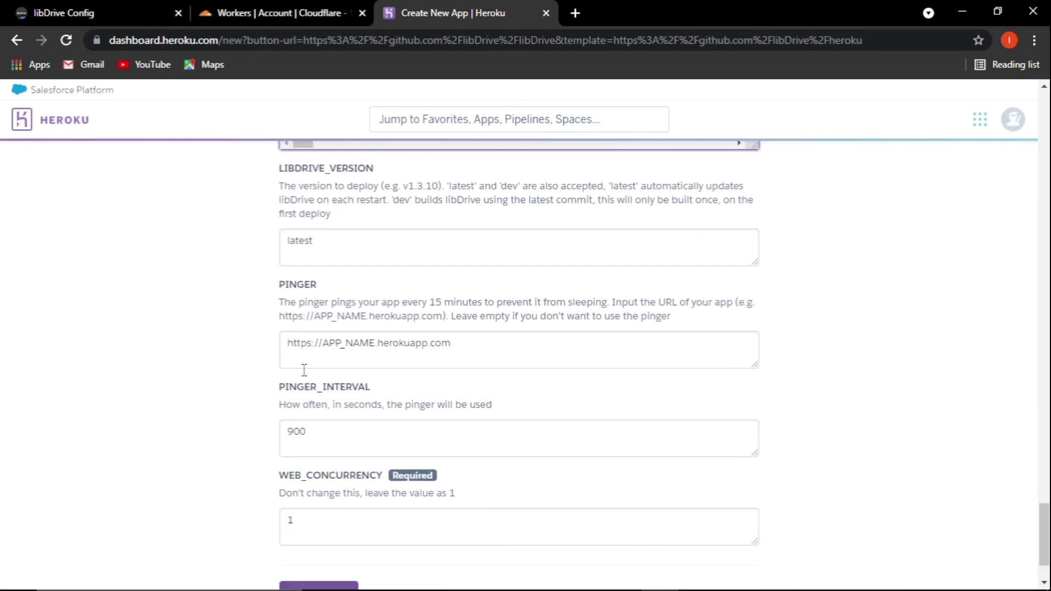
scroll(304, 370, "down", 1)
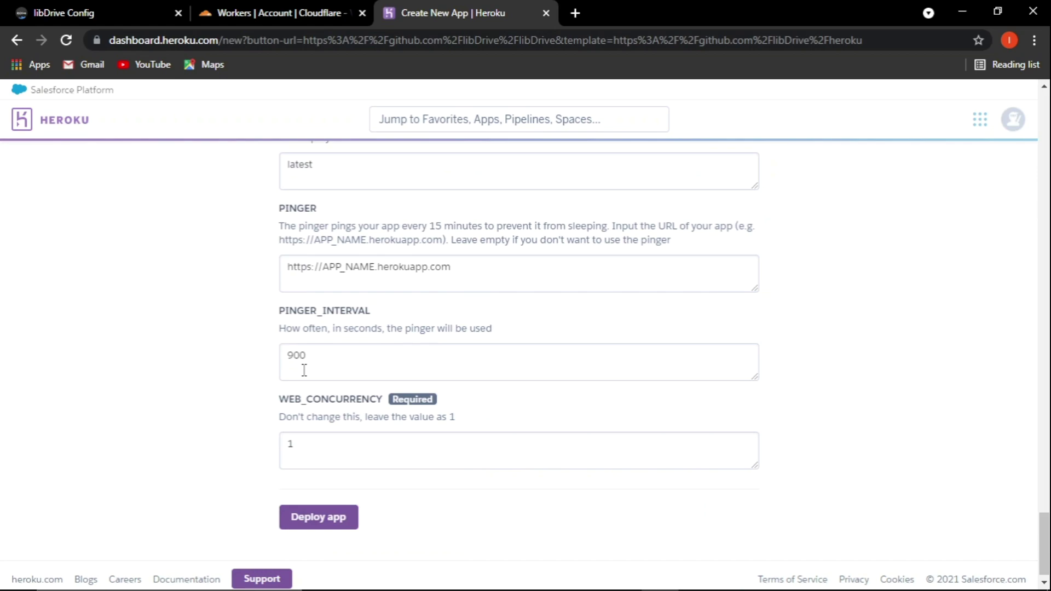
scroll(304, 370, "down", 1)
left_click_drag(321, 260, 364, 260)
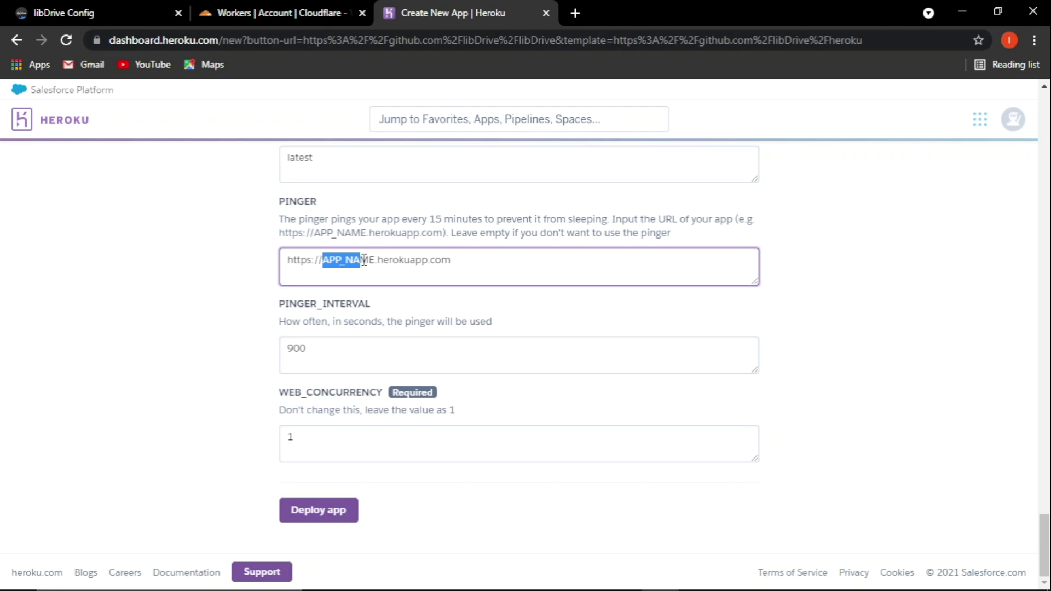
key("BackSpace")
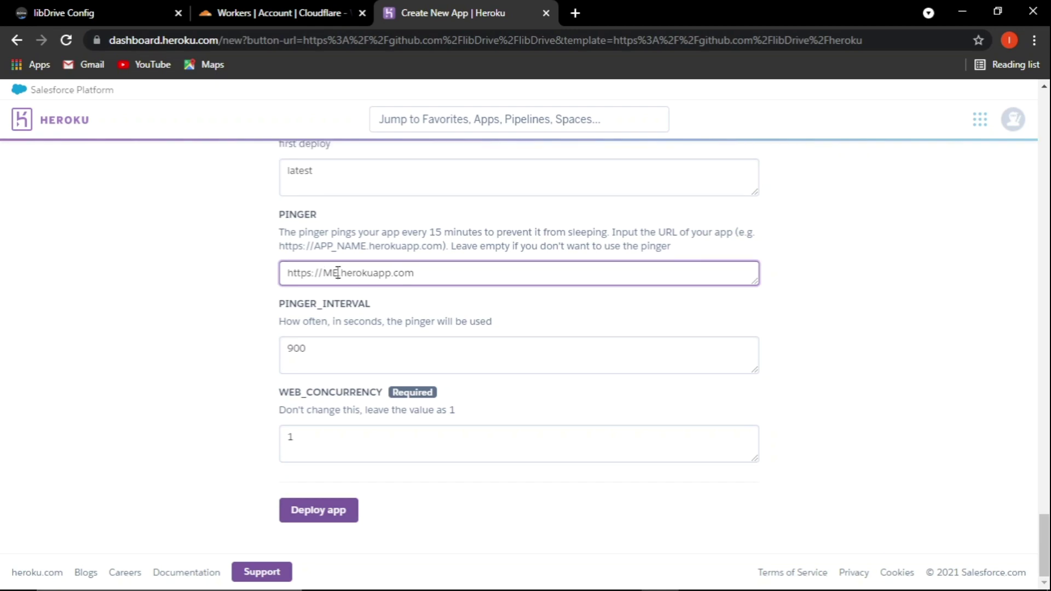
key("BackSpace")
key("BackSpace")
type("finitetv")
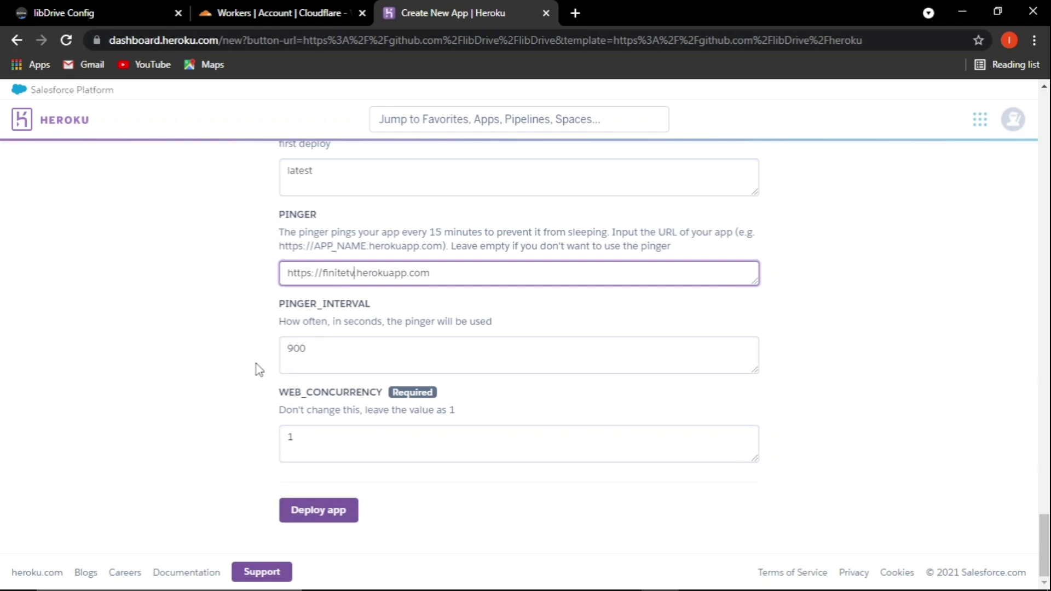
scroll(256, 364, "up", 4)
scroll(256, 364, "up", 15)
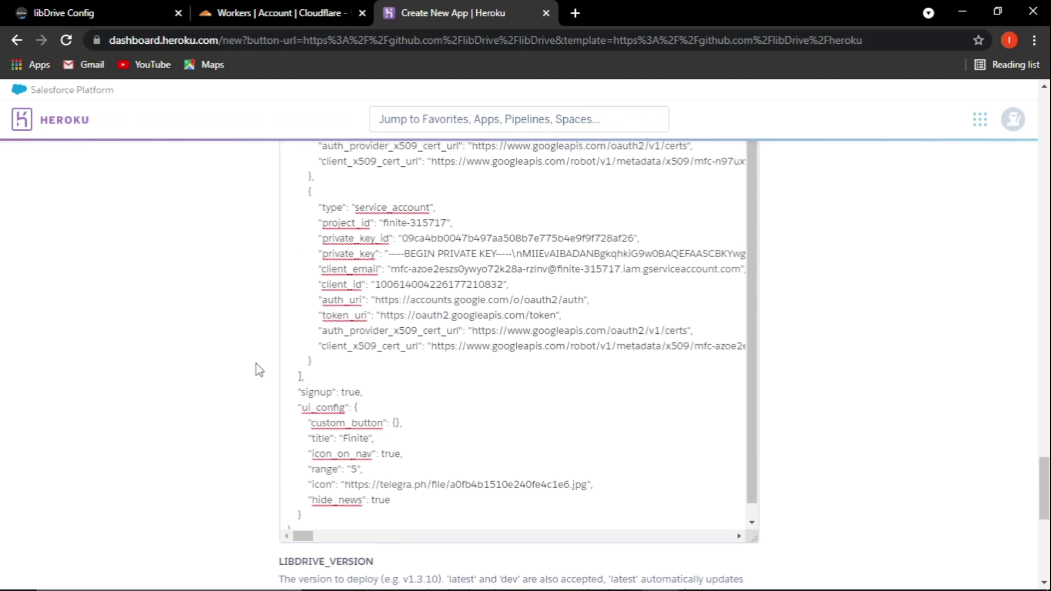
scroll(258, 370, "down", 4)
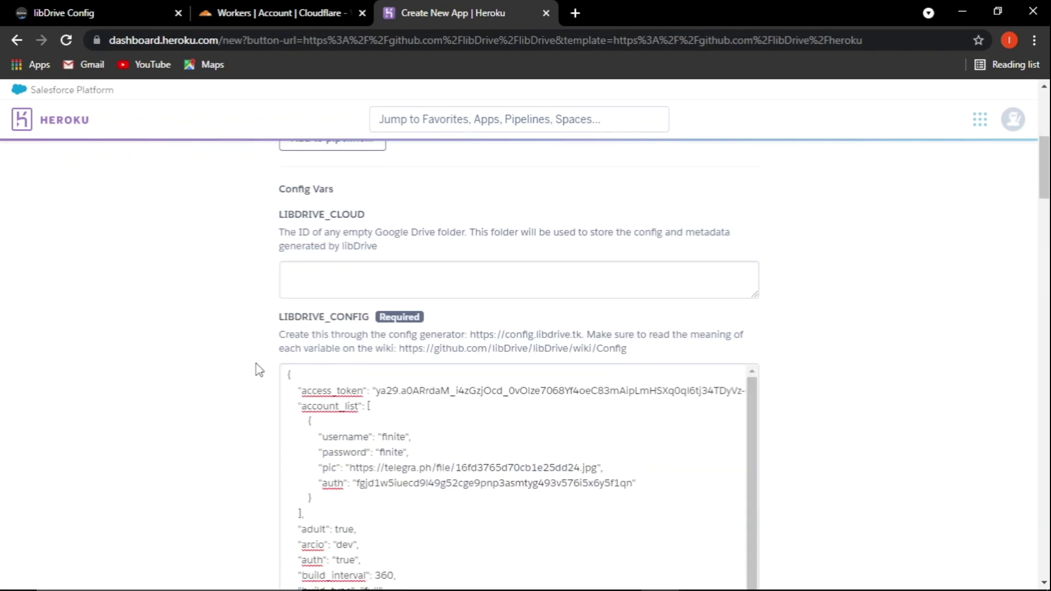
left_click(343, 252)
Close the Cloudflare Workers tab and go to Google Drive in a new tab.
left_click(284, 12)
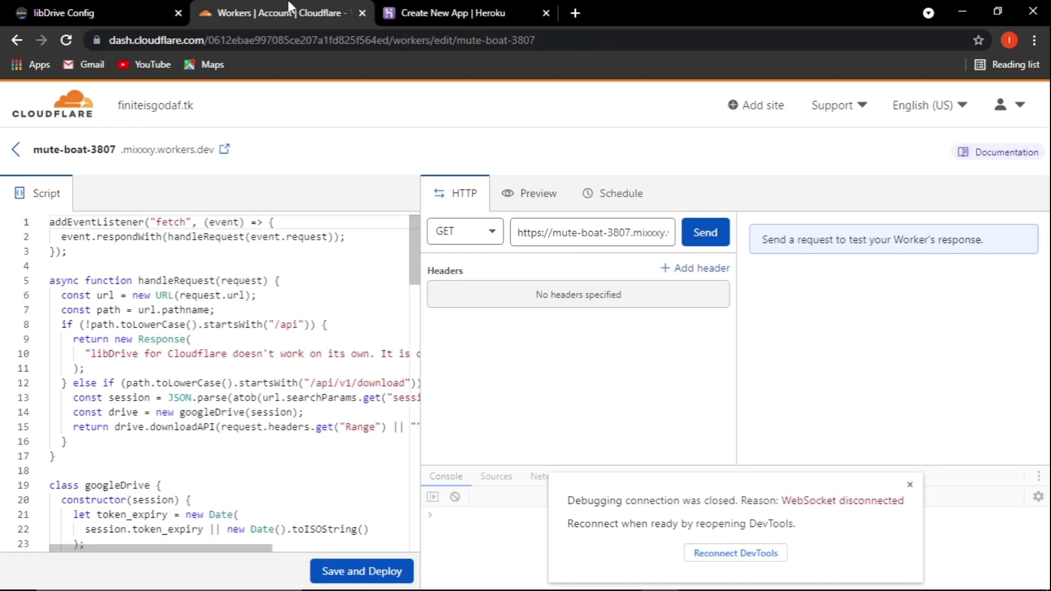
left_click(362, 13)
left_click(387, 14)
type("dri")
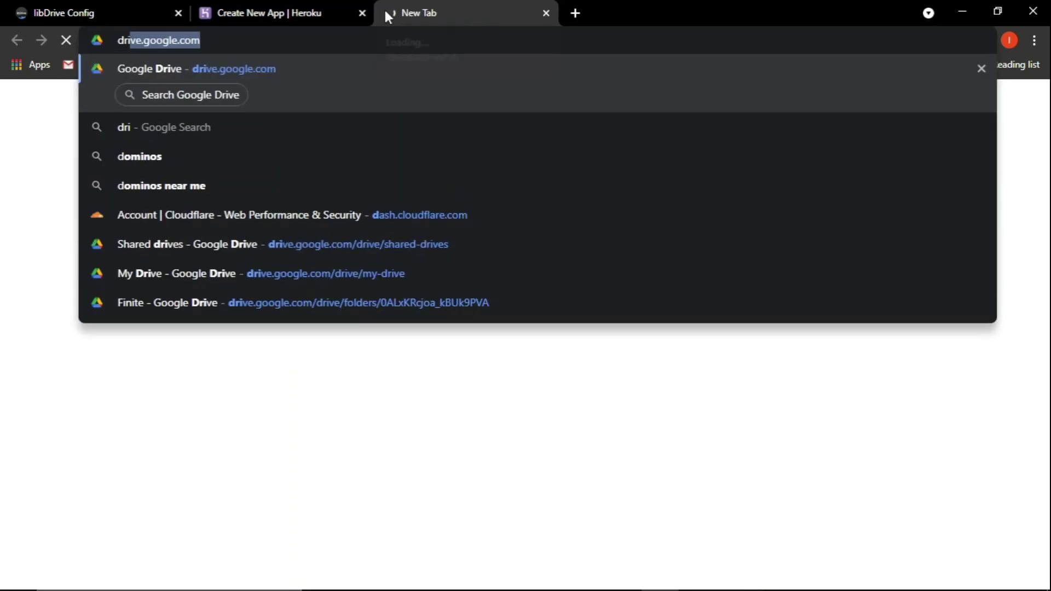
key("Return")
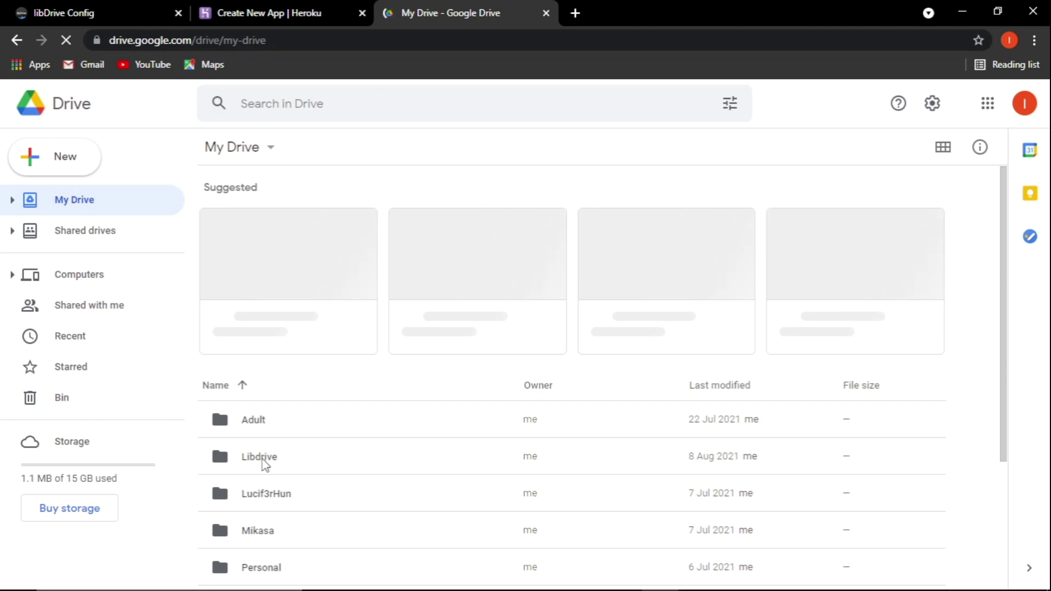
Open the Libdrive folder and copy its folder ID from the address bar.
scroll(295, 434, "down", 3)
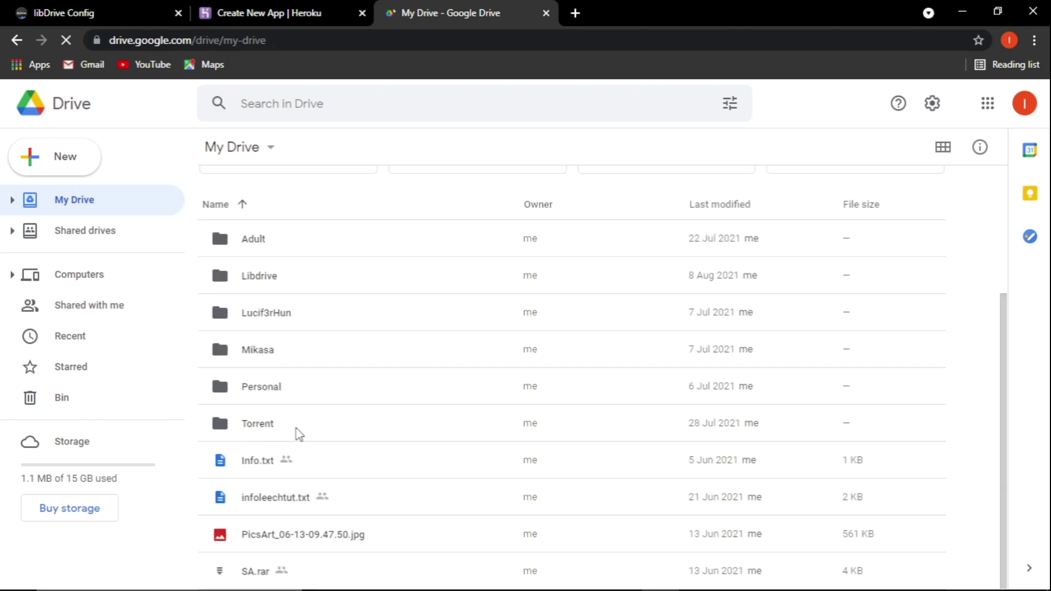
scroll(298, 435, "up", 2)
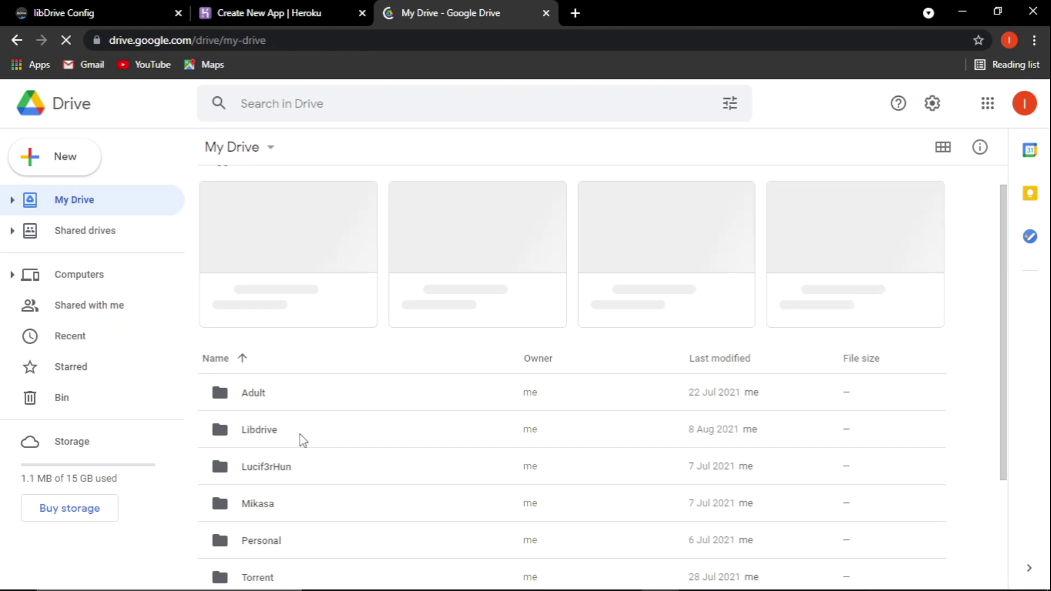
left_click(303, 440)
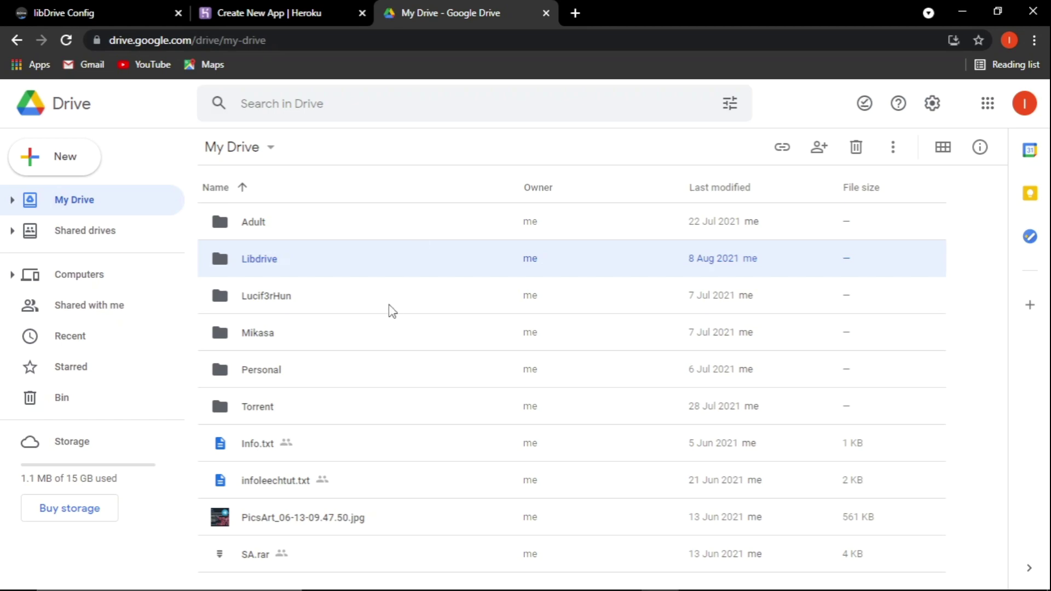
left_click(617, 575)
left_click(1039, 490)
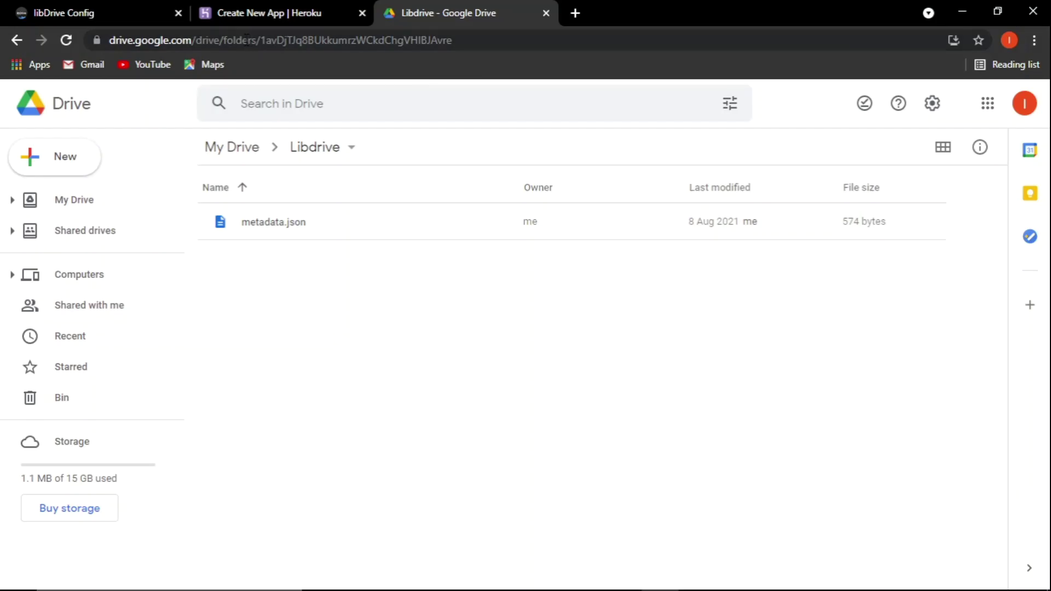
left_click(261, 40)
left_click_drag(295, 40, 589, 33)
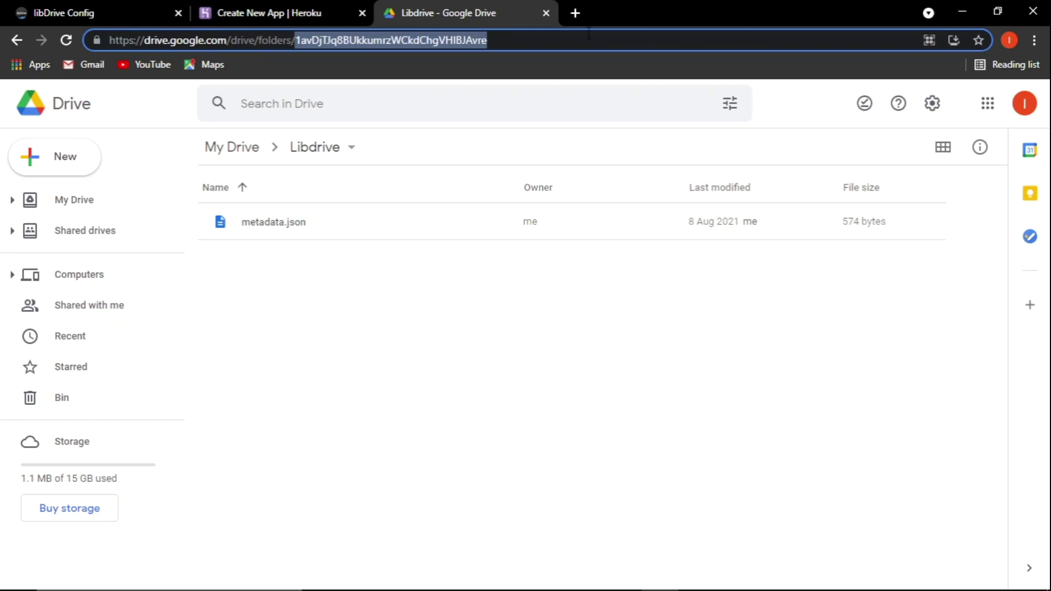
key("ctrl+c")
Paste the Libdrive folder ID into LIBDRIVE_CLOUD and the new JSON into LIBDRIVE_CONFIG.
left_click(328, 12)
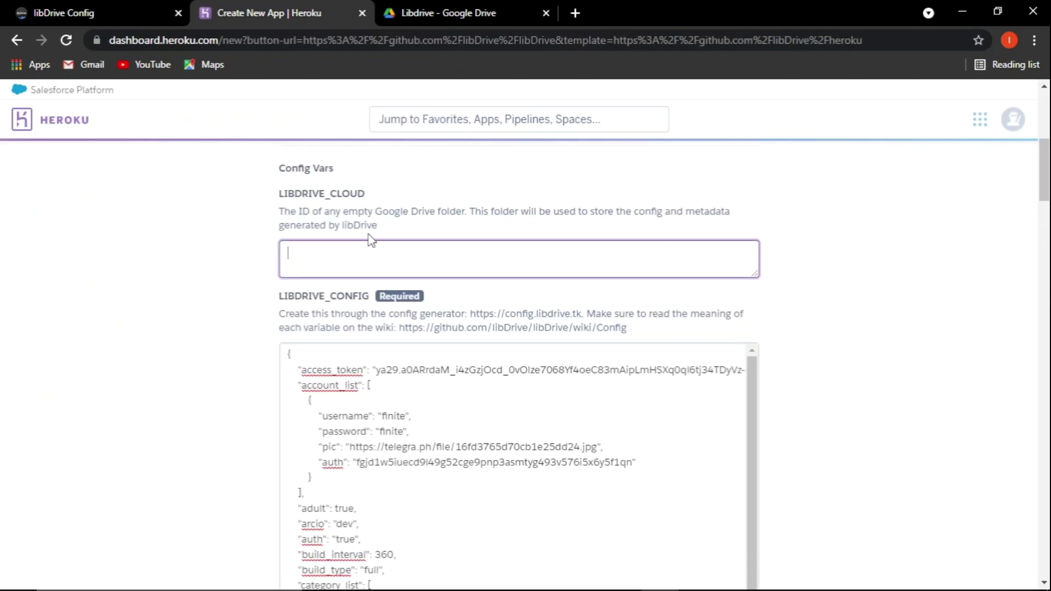
left_click(365, 252)
key("ctrl+v")
left_click(304, 361)
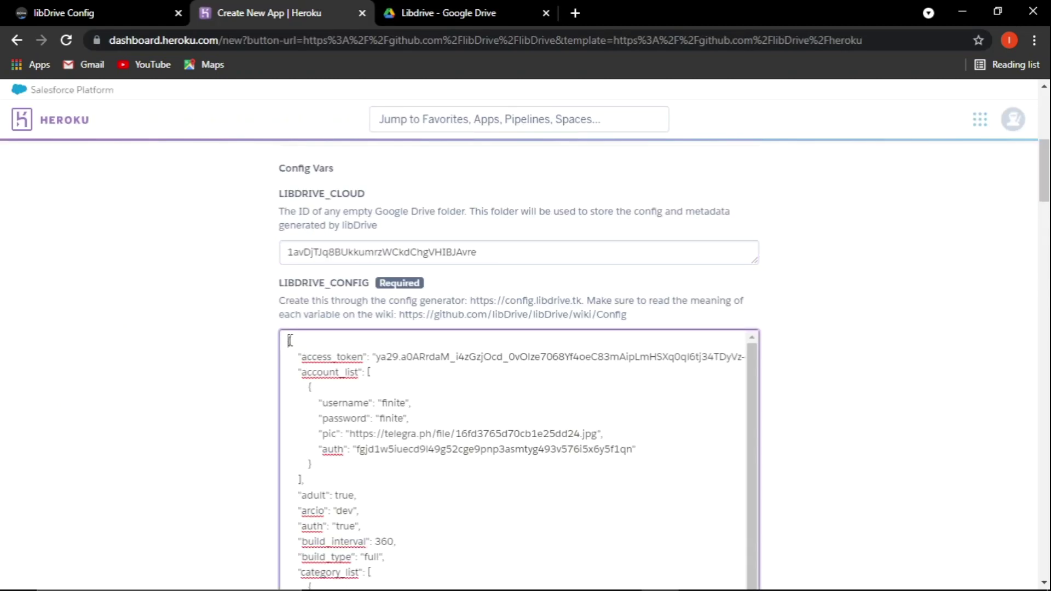
key("ctrl+a")
key("ctrl+v")
Deploy the finitetv app on Heroku.
scroll(248, 351, "down", 20)
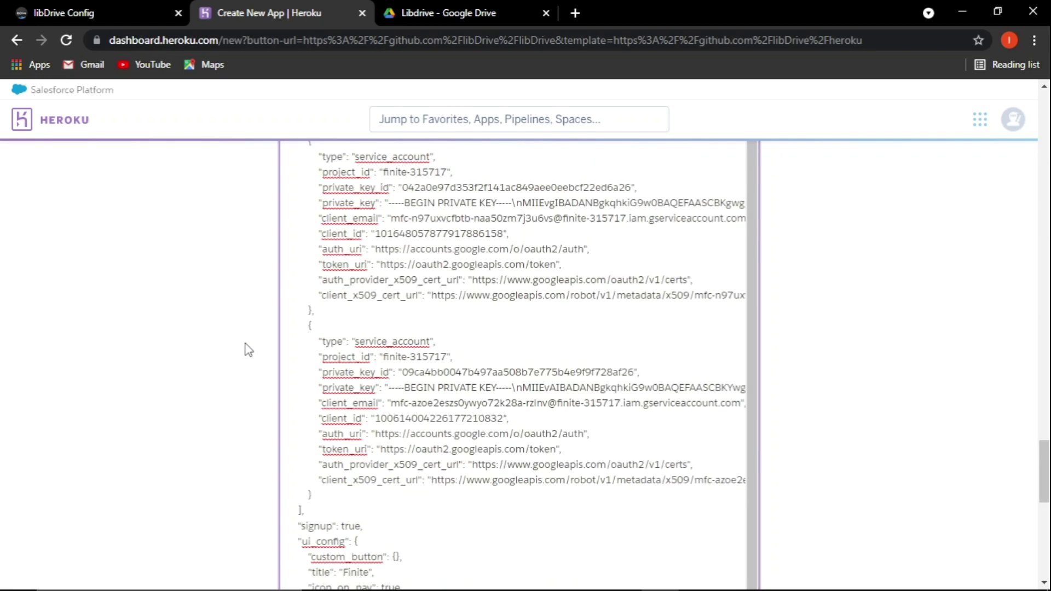
left_click(329, 514)
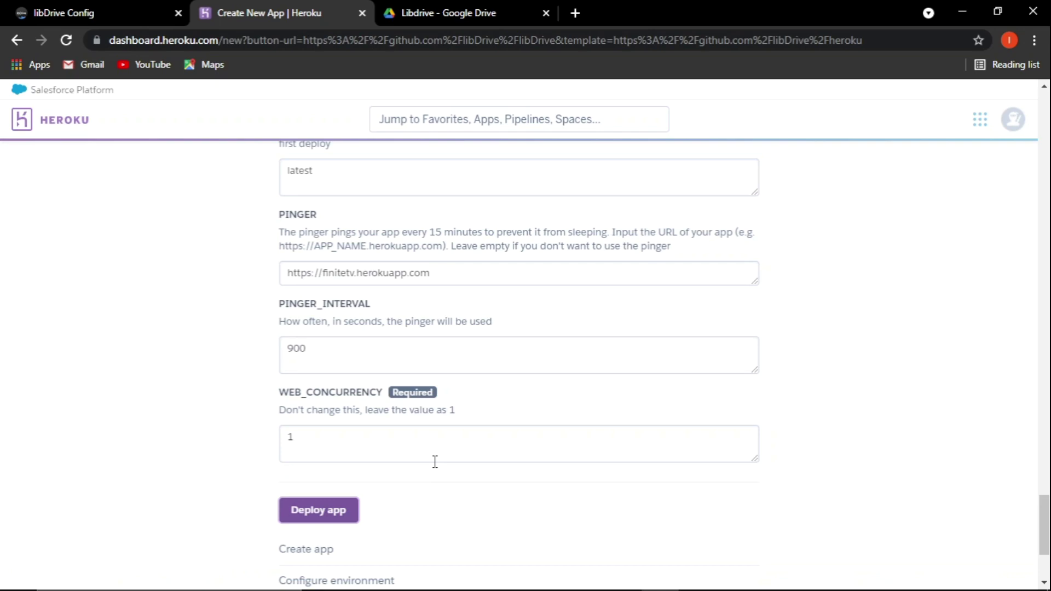
scroll(366, 489, "up", 10)
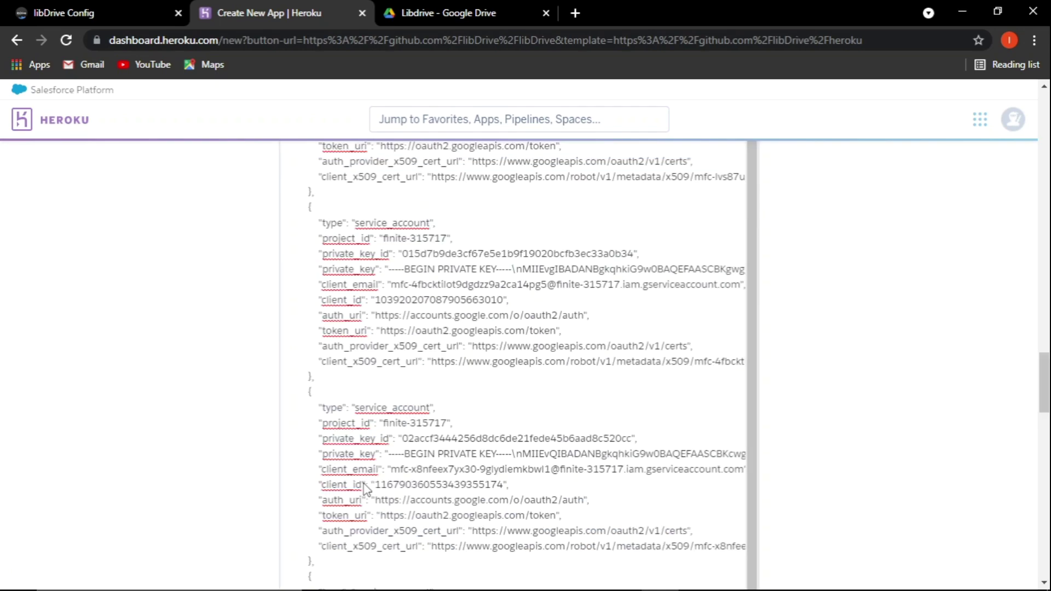
scroll(366, 488, "down", 15)
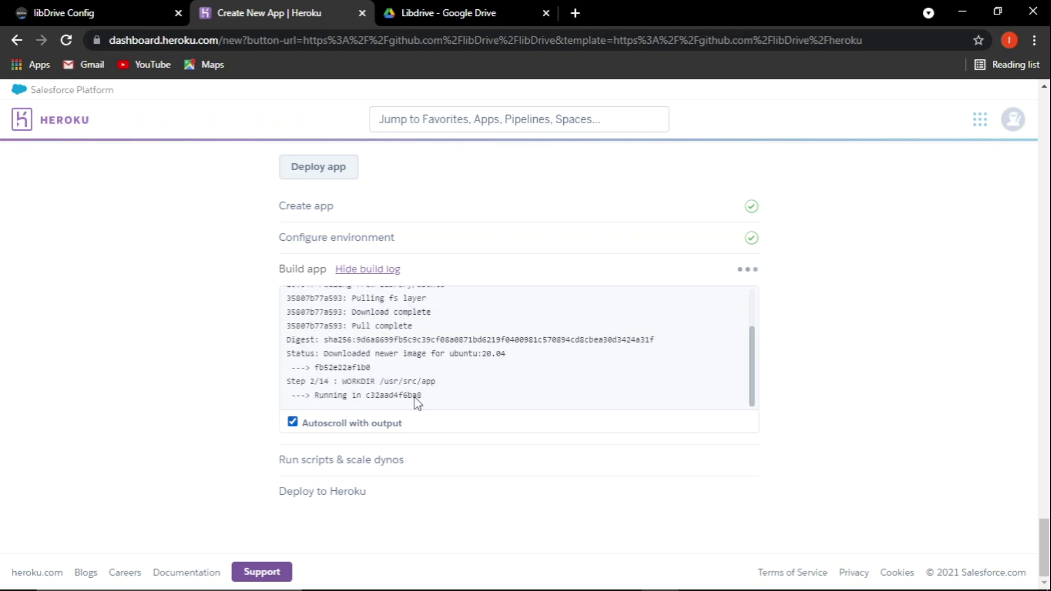
mouse_move(506, 586)
left_click(696, 576)
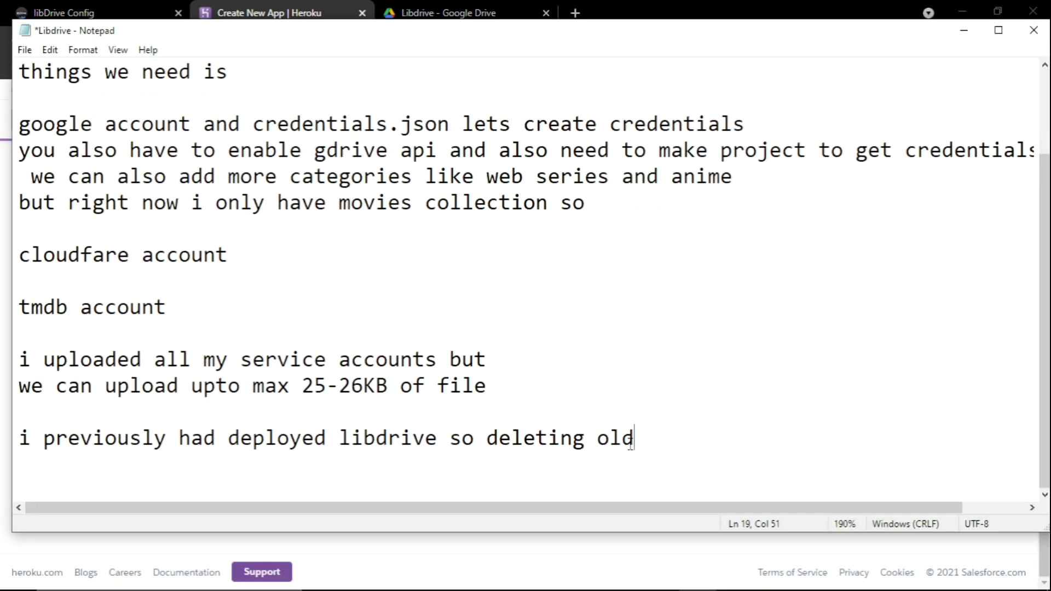
Type 'it will take a while' on a new line below the old-deployment note.
key("Return")
key("Return")
key("Return")
type("it will ")
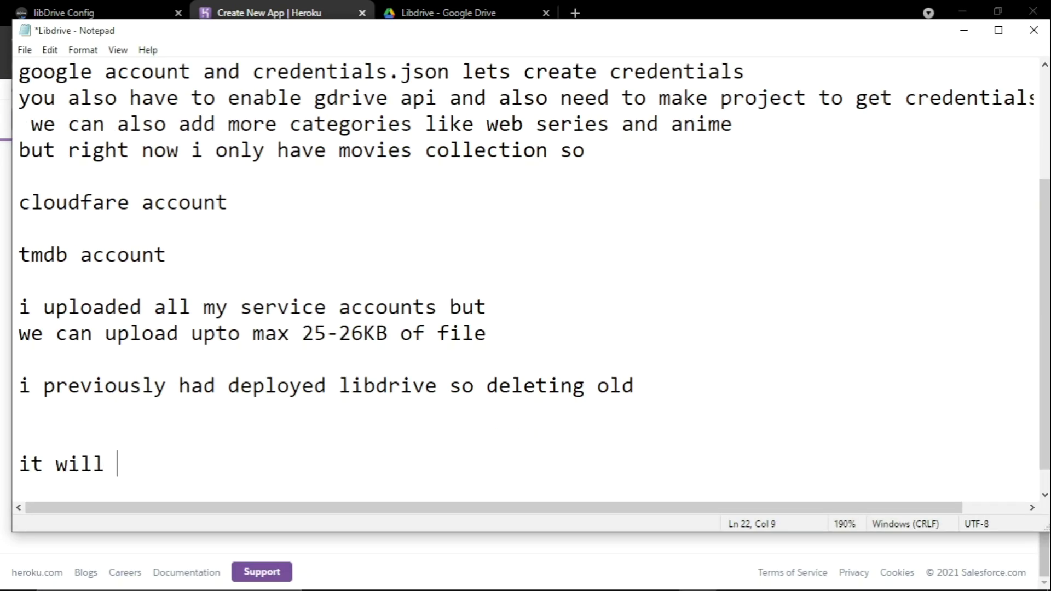
type("take a while")
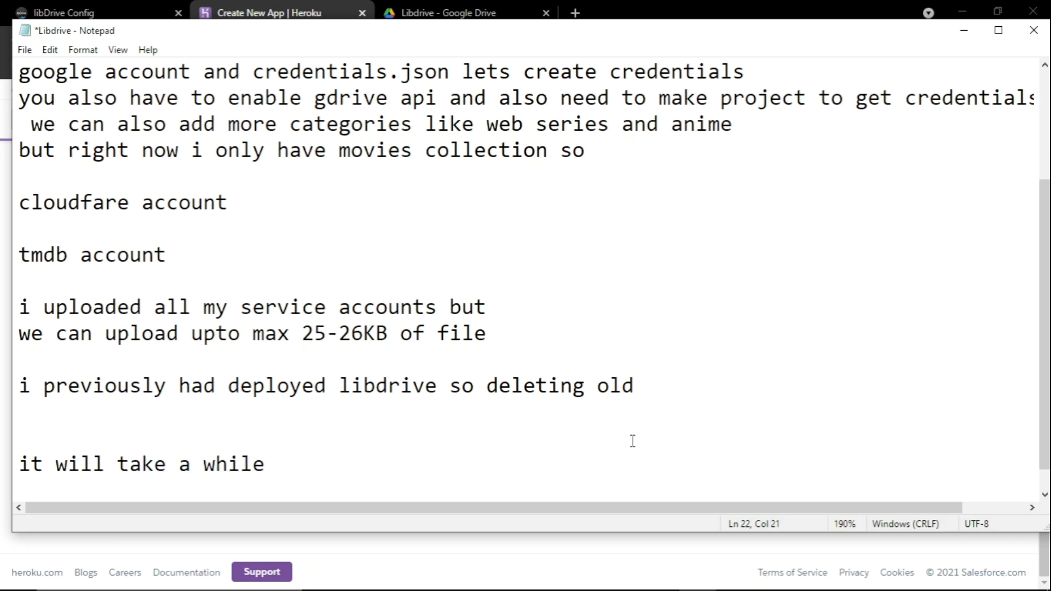
left_click(735, 575)
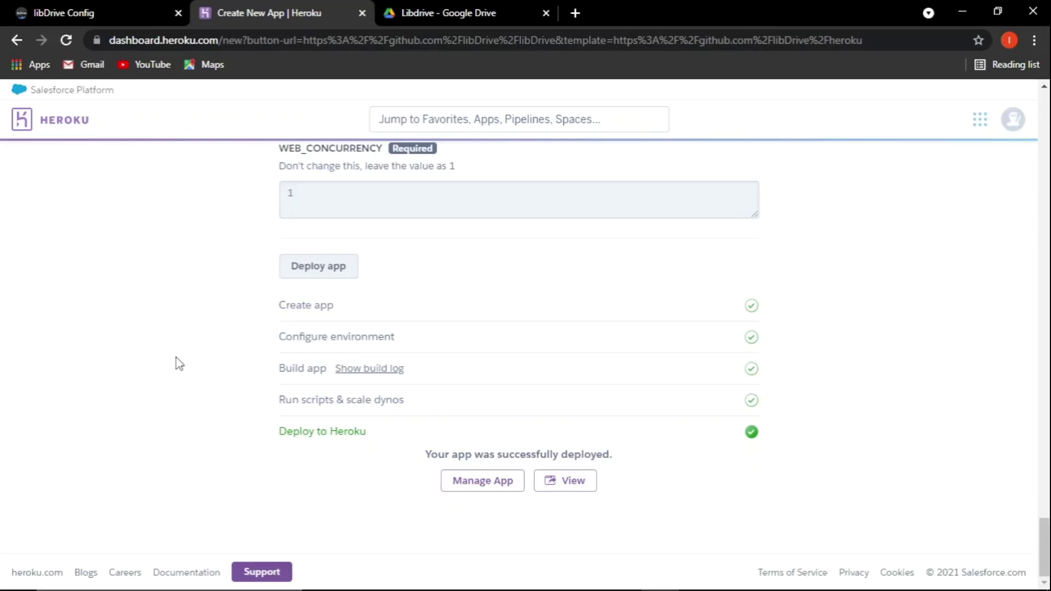
Open the finitetv app's management page and close the libDrive Config and Google Drive tabs.
left_click(485, 479)
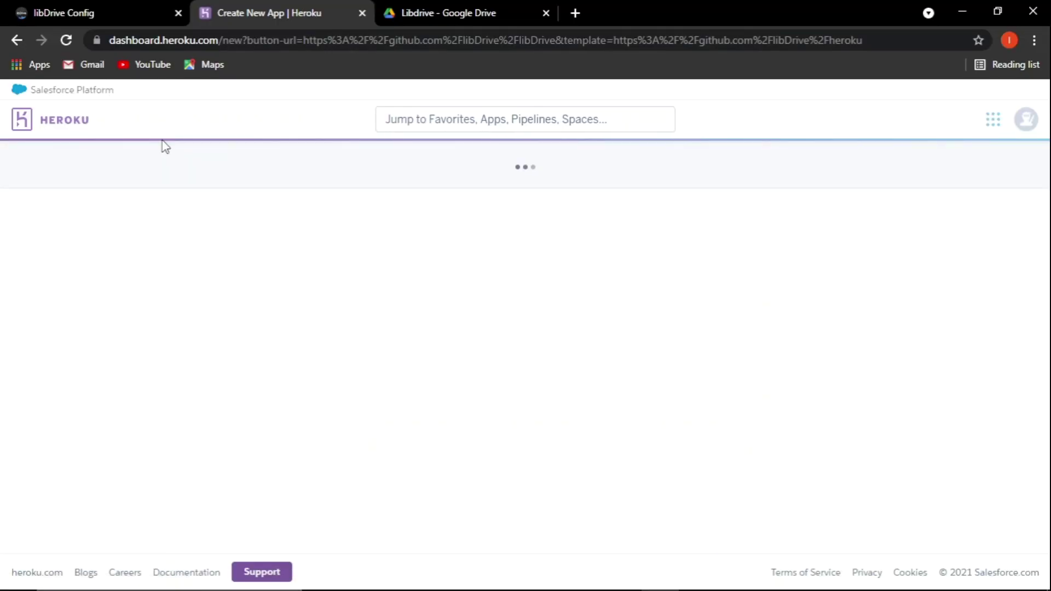
left_click(111, 8)
left_click(178, 13)
left_click(238, 15)
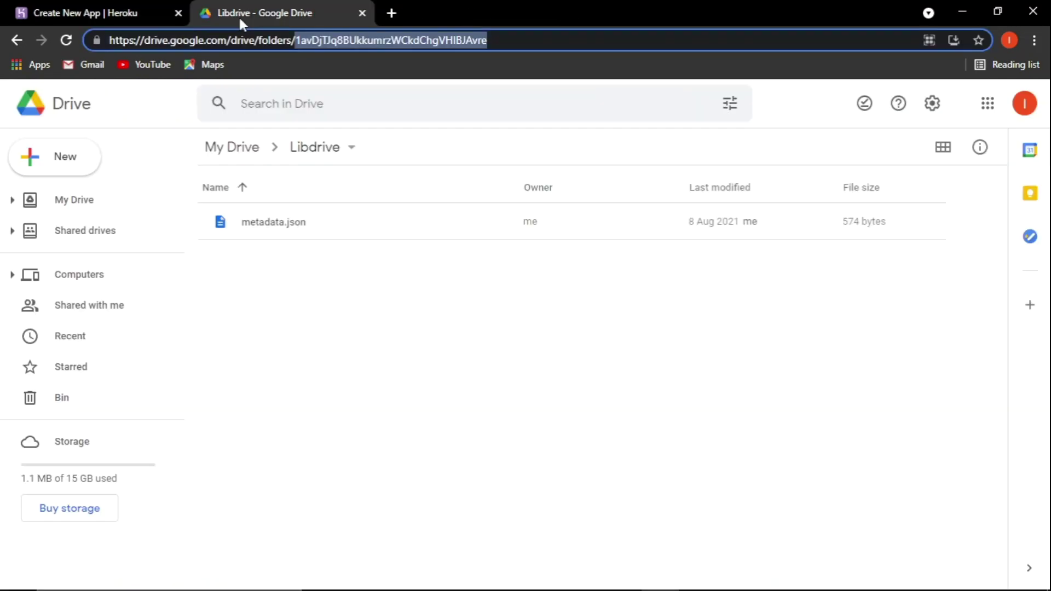
left_click(360, 13)
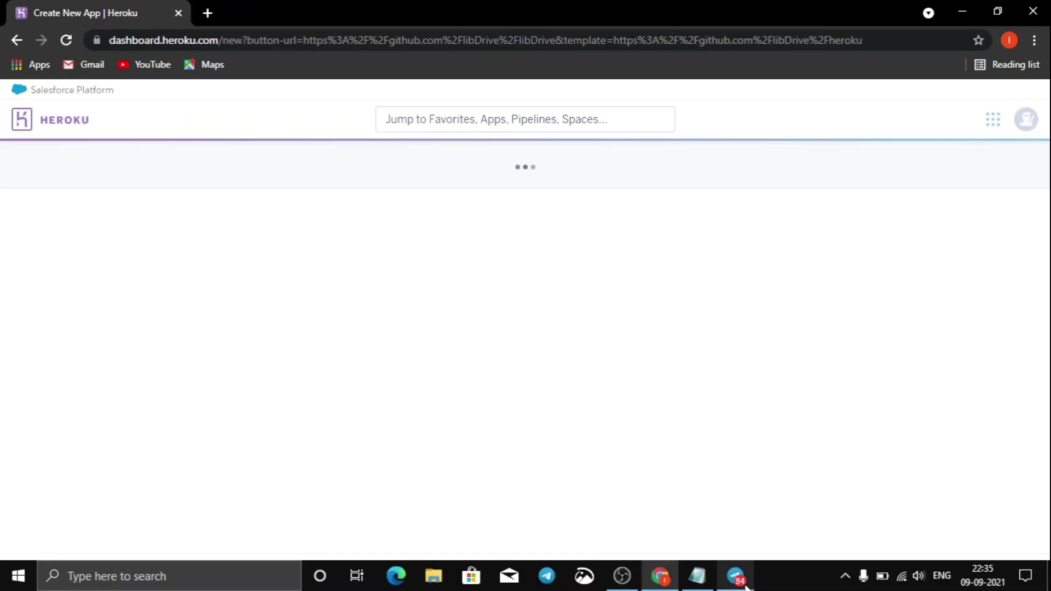
Quit Telegram from the background apps and return to the browser.
left_click(844, 575)
right_click(860, 519)
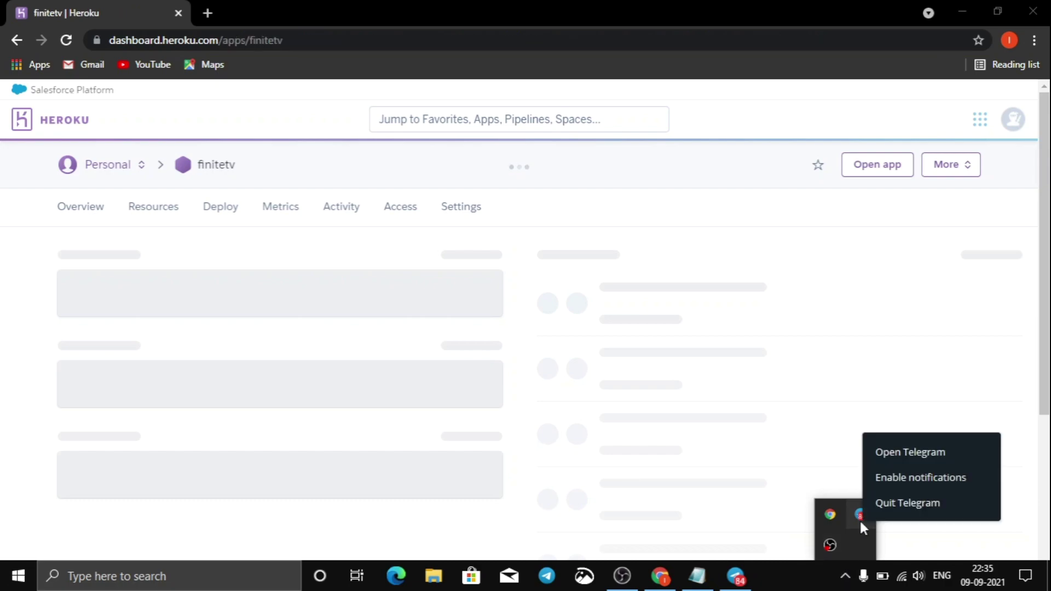
left_click(902, 503)
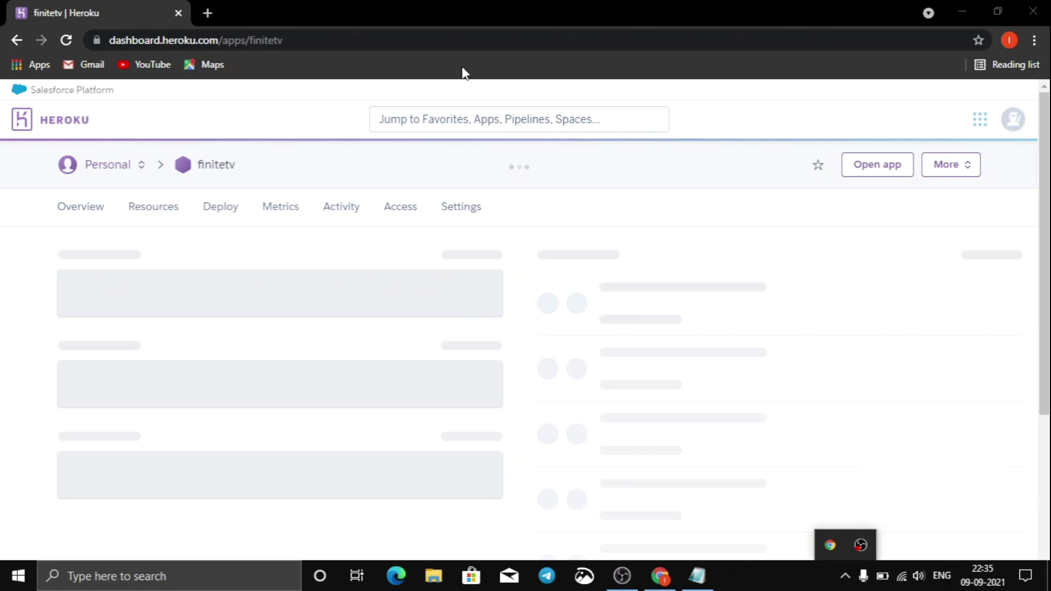
left_click(468, 6)
On the finitetv Resources page, switch the free web dyno on.
scroll(211, 417, "down", 3)
scroll(213, 419, "up", 3)
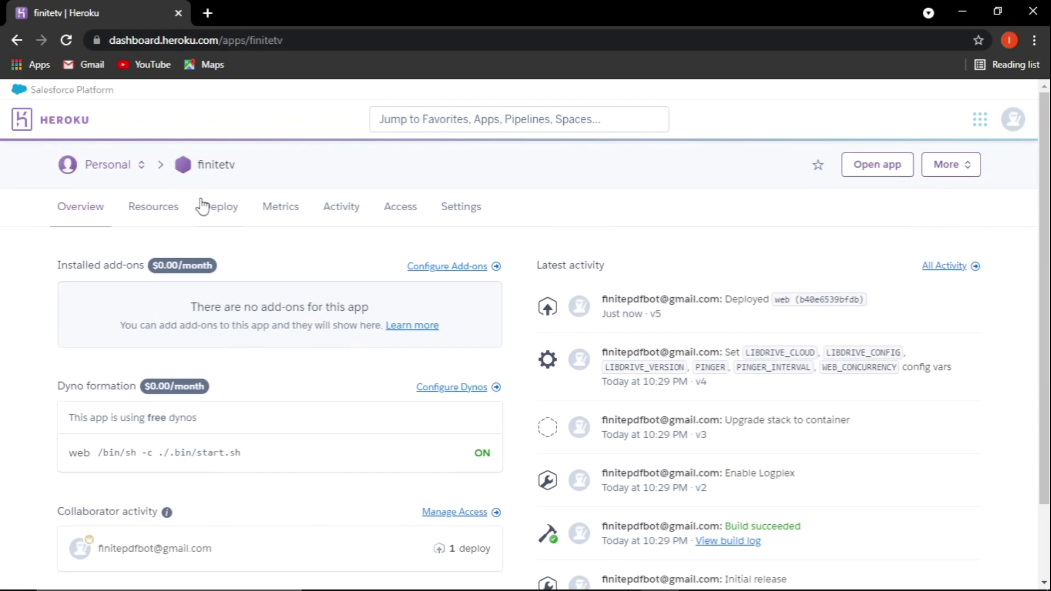
left_click(150, 210)
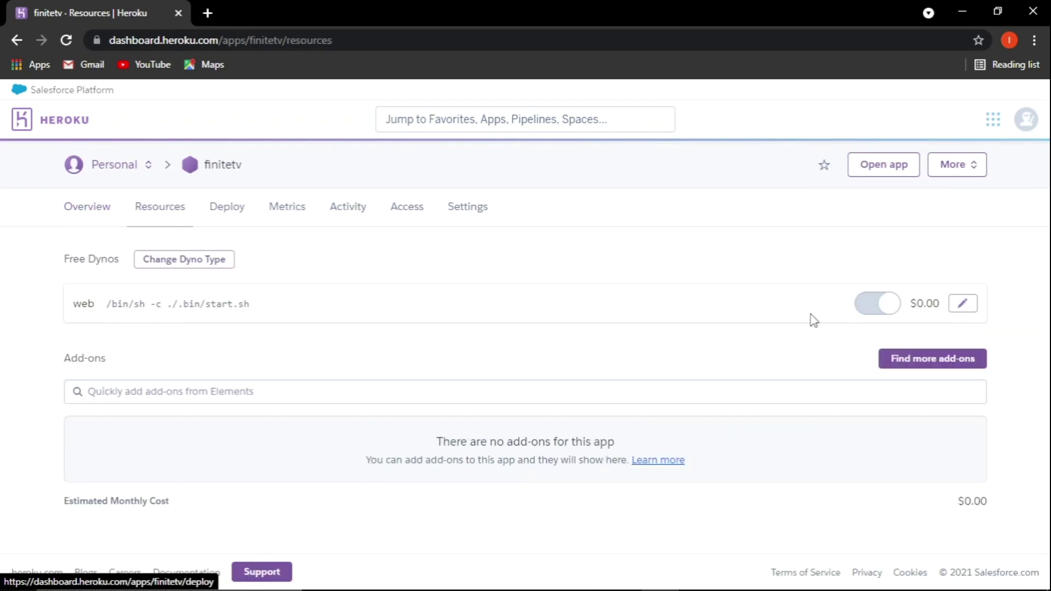
left_click(962, 305)
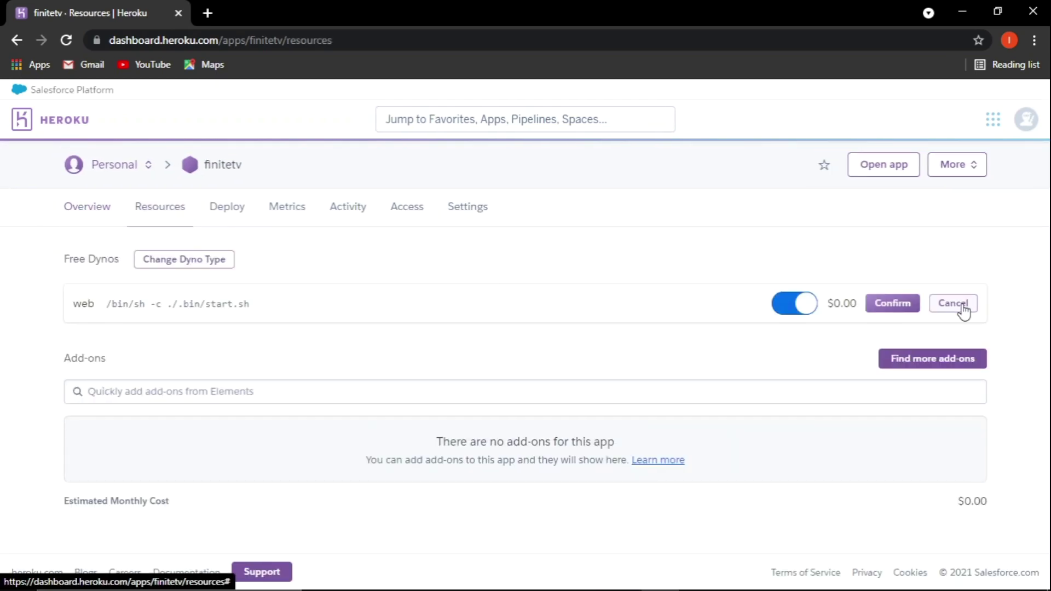
left_click(908, 311)
Confirm the enabled dyno and open the app's URL from Domains in a new tab.
left_click(474, 212)
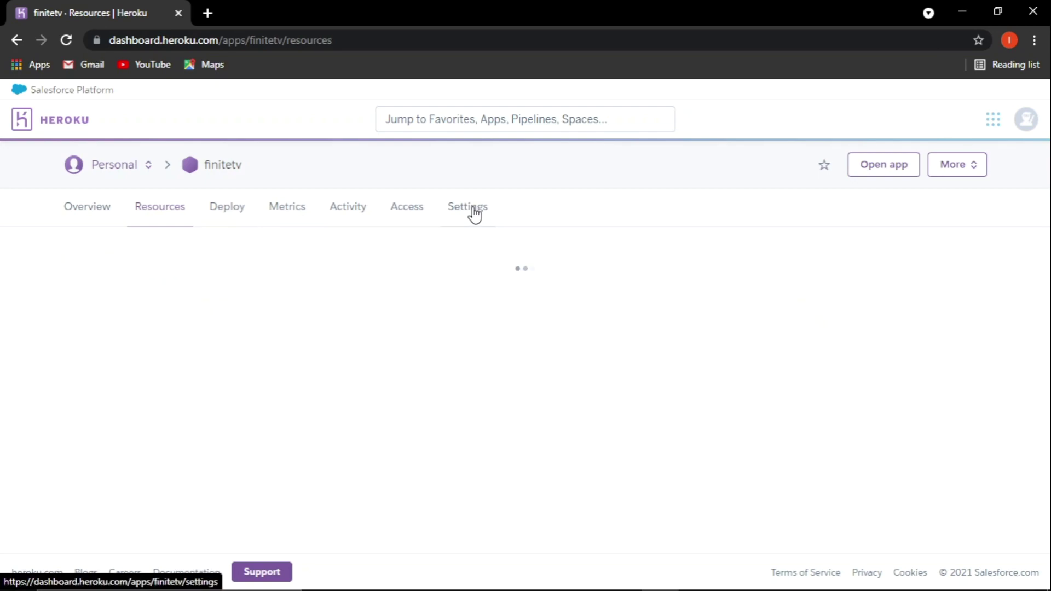
scroll(440, 299, "down", 3)
scroll(440, 298, "down", 10)
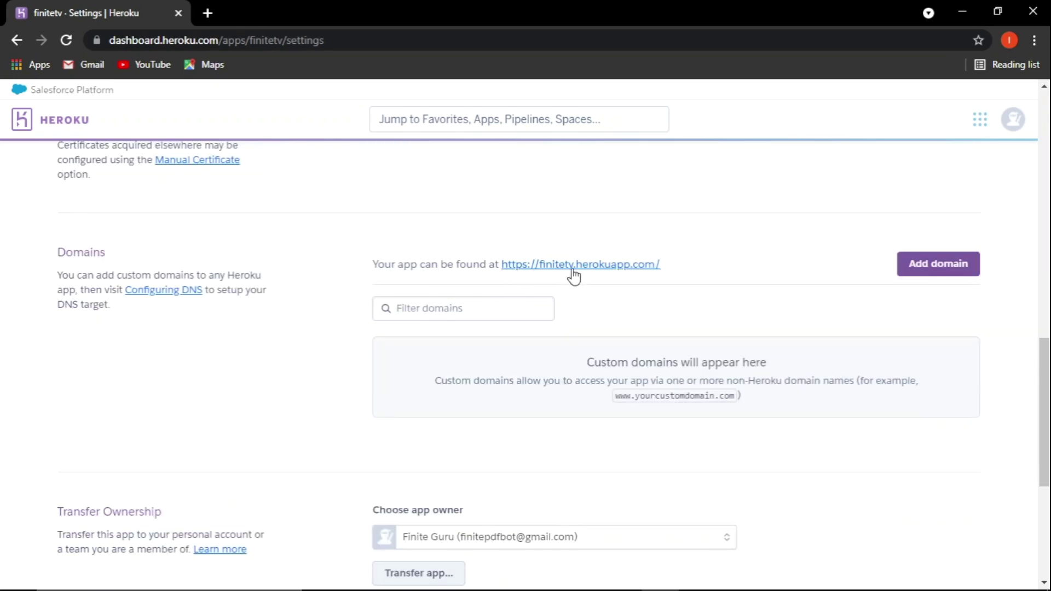
left_click(573, 270)
Open the app's application logs via More > View logs, alongside the finitetv login page.
left_click(74, 10)
scroll(255, 233, "up", 13)
left_click(964, 164)
left_click(886, 204)
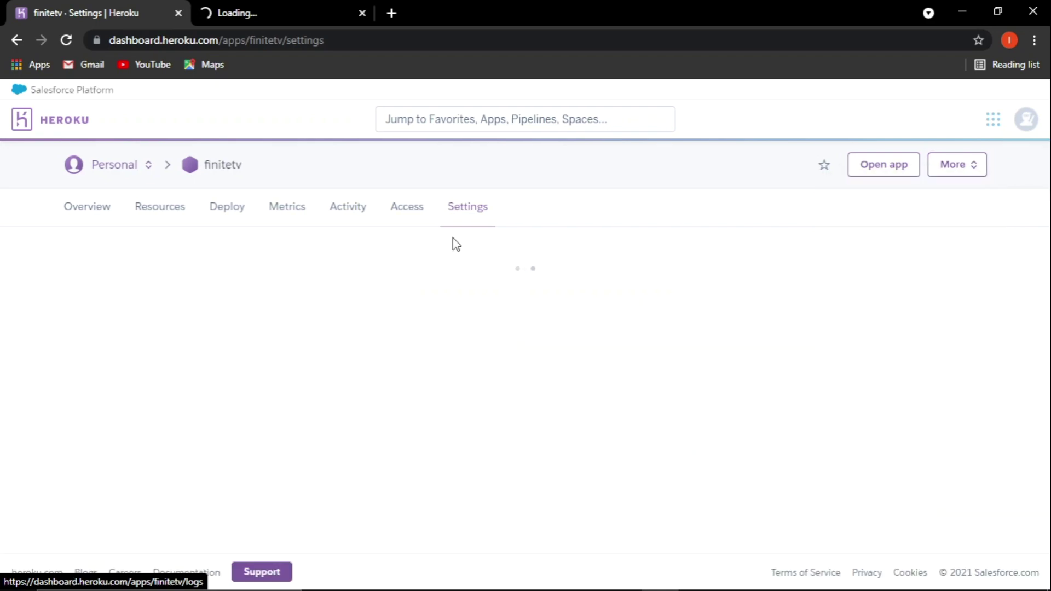
left_click(288, 4)
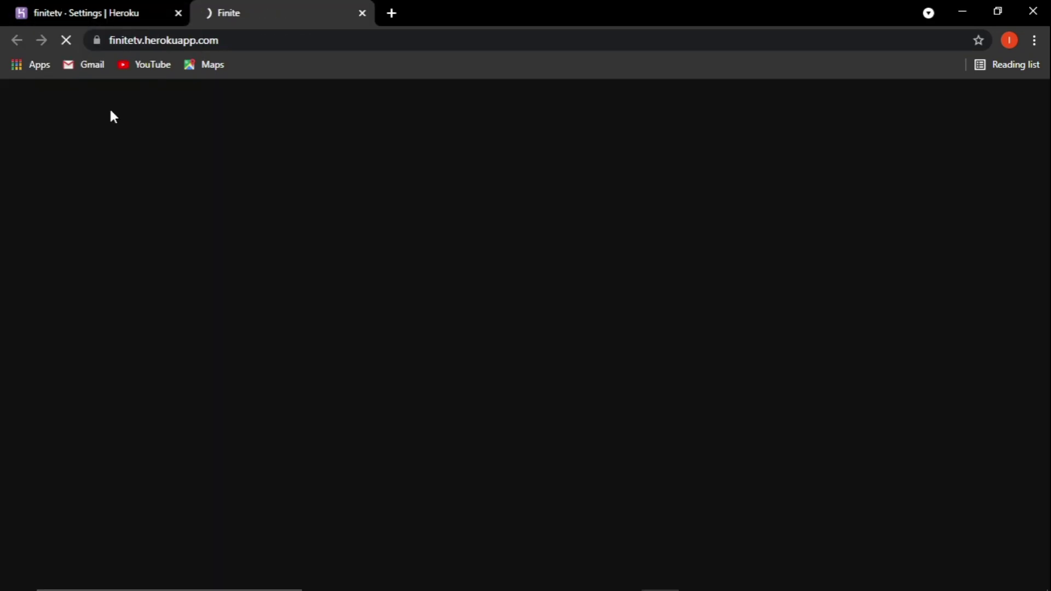
left_click(82, 8)
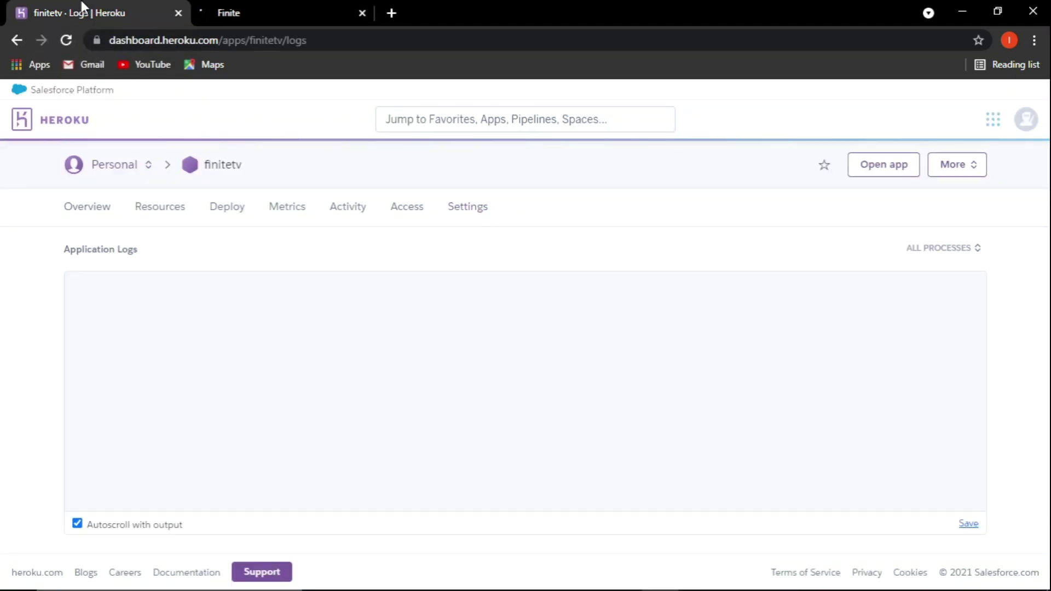
left_click(290, 8)
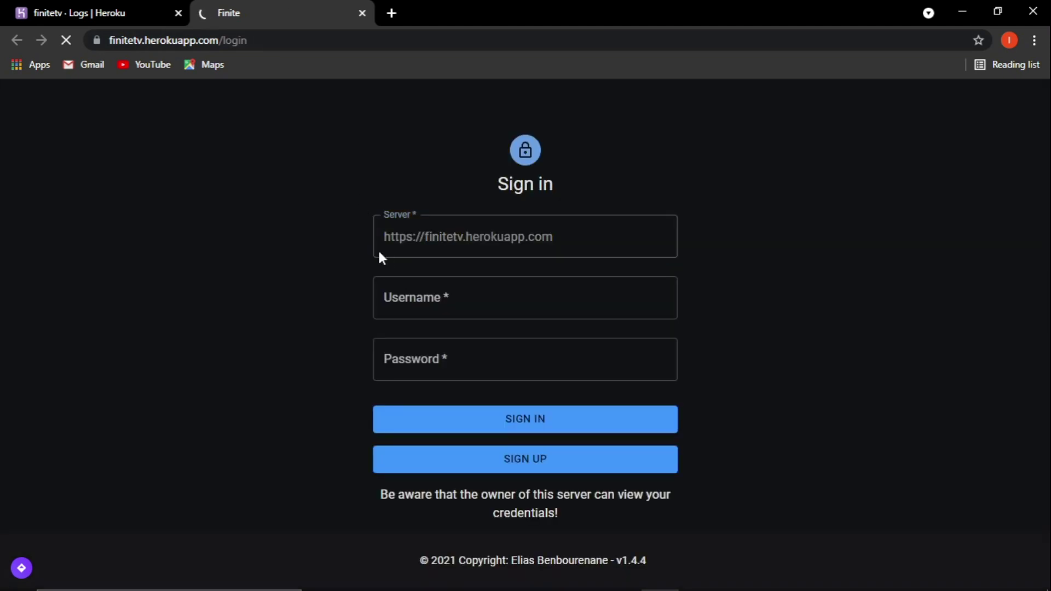
Sign in to the finitetv site with the account username and password.
left_click(109, 8)
left_click(227, 10)
left_click(414, 287)
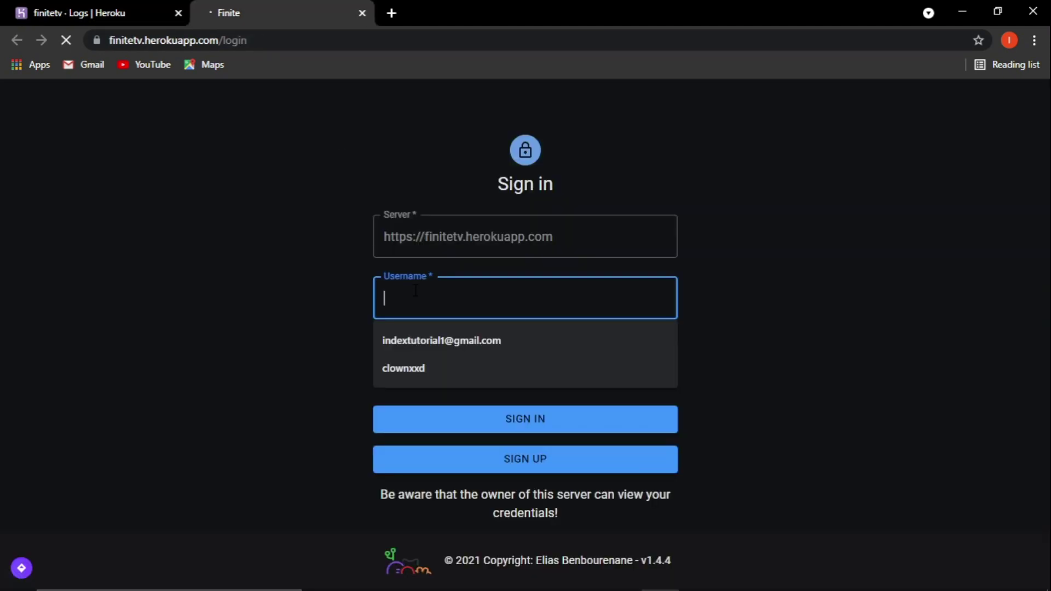
left_click(418, 350)
left_click(505, 430)
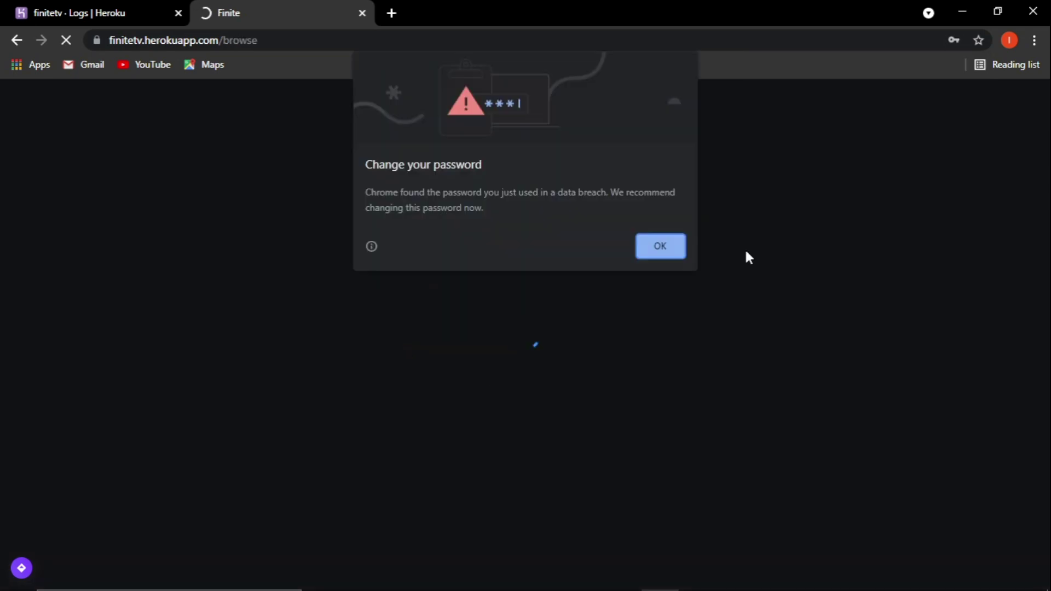
Dismiss Chrome's breached-password and save-password prompts, then return to the Heroku logs.
left_click(650, 251)
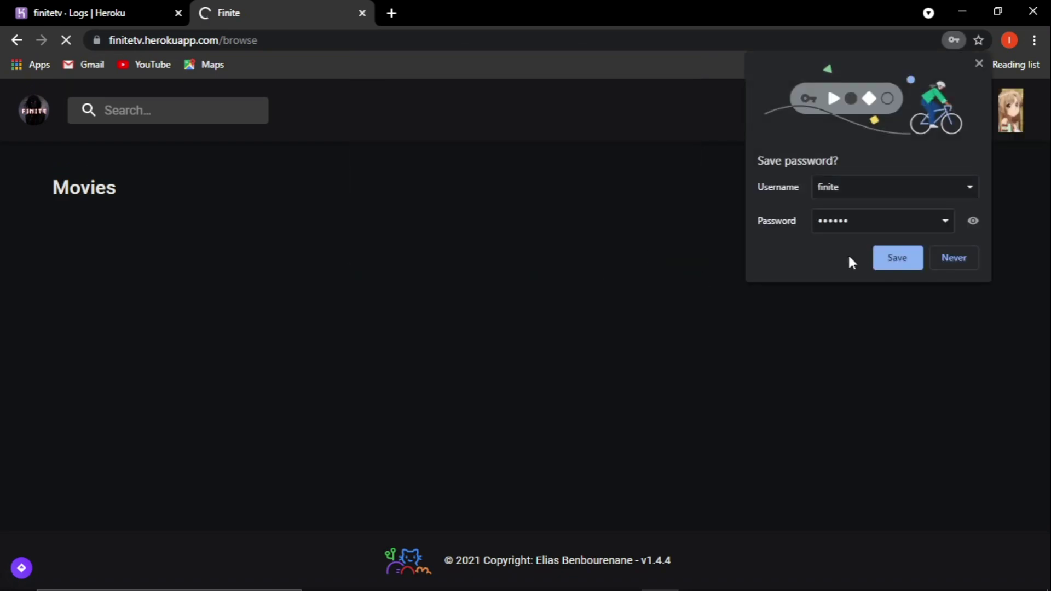
left_click(979, 66)
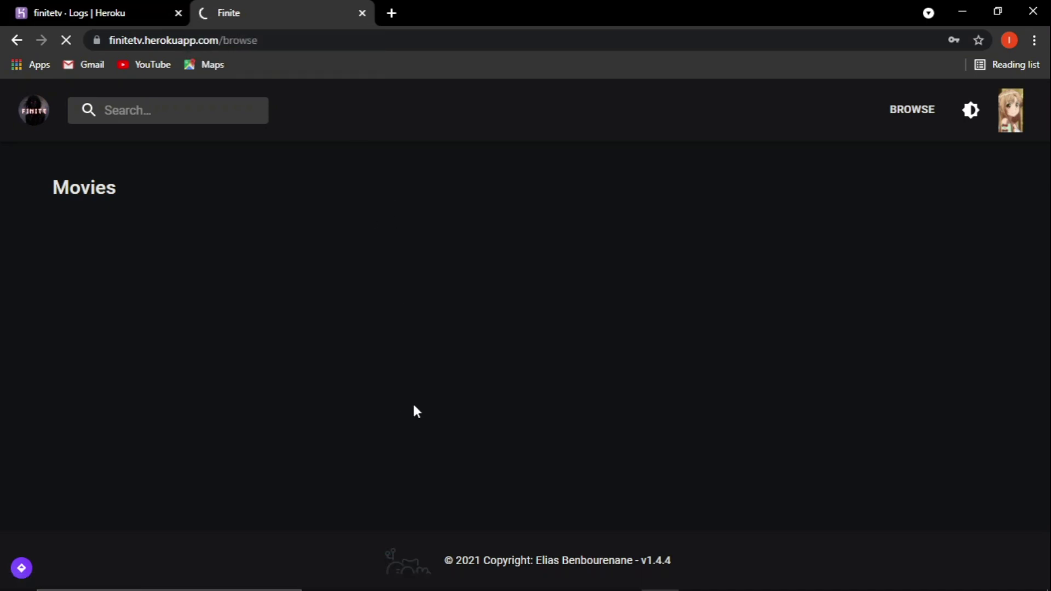
left_click(34, 6)
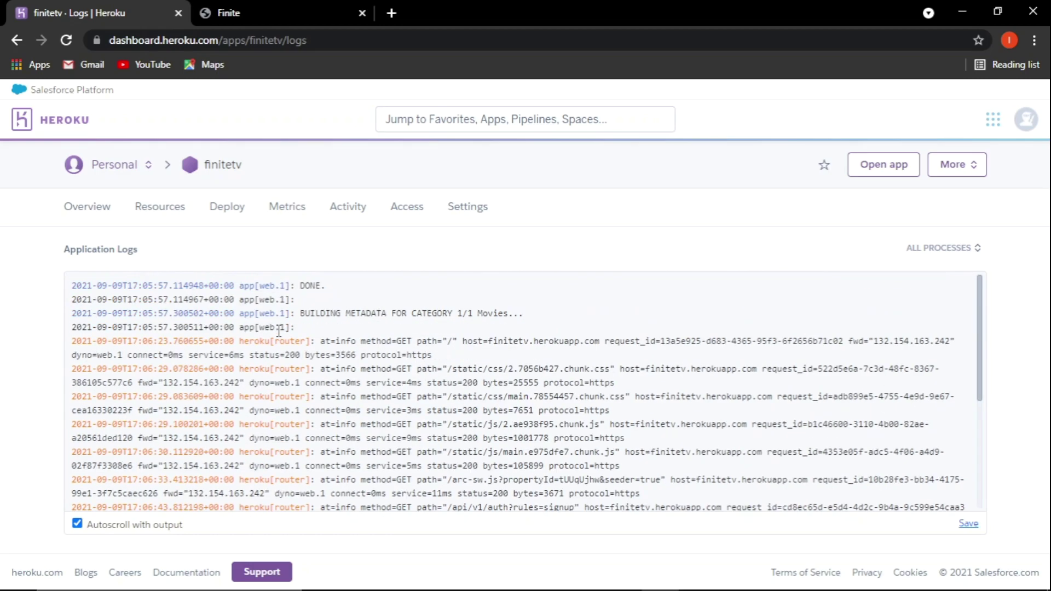
Review the application logs, then decline installing the Finite site as an app.
scroll(279, 331, "down", 2)
scroll(278, 331, "up", 3)
scroll(279, 331, "down", 5)
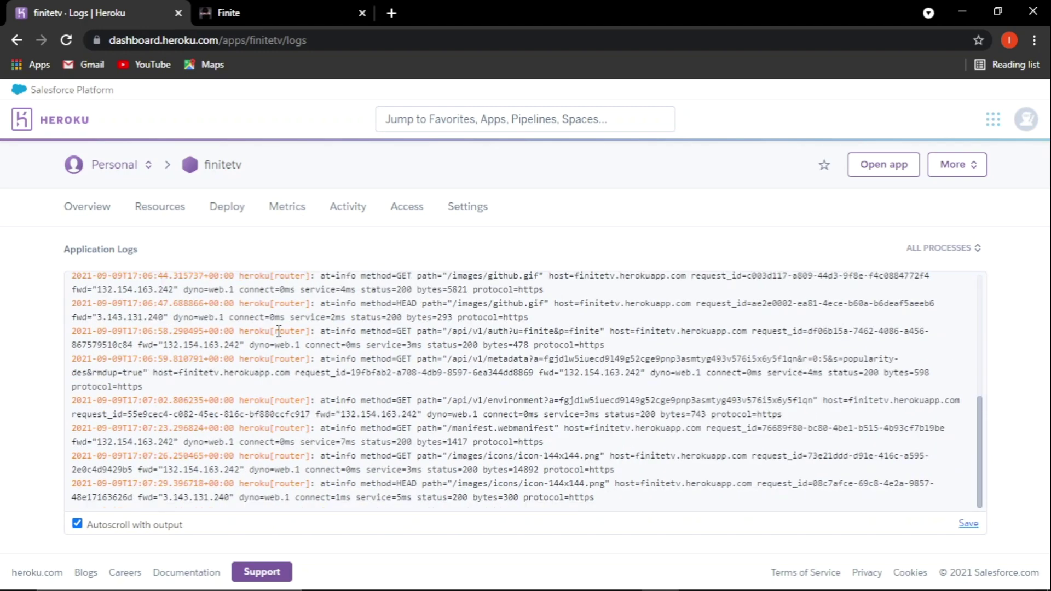
left_click(304, 8)
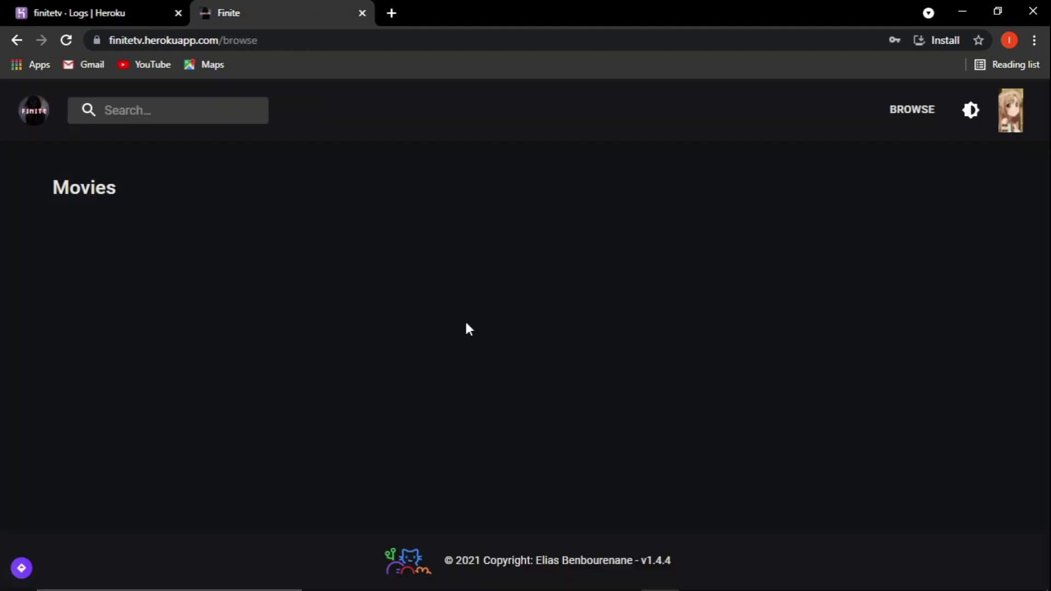
left_click(954, 40)
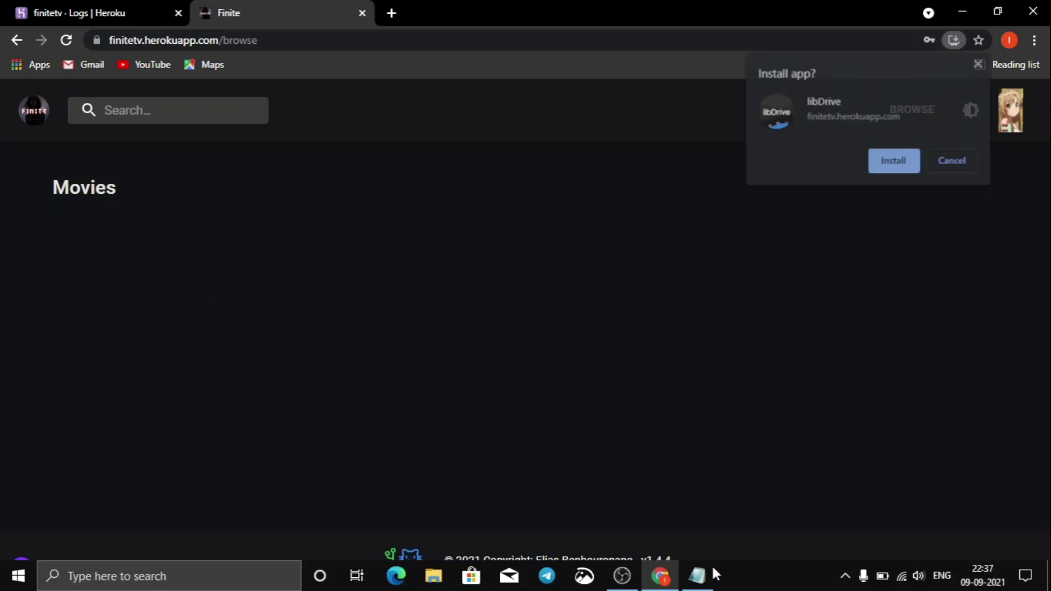
left_click(962, 161)
Highlight the Movies metadata build log line, then bring the Libdrive notes forward.
left_click(82, 13)
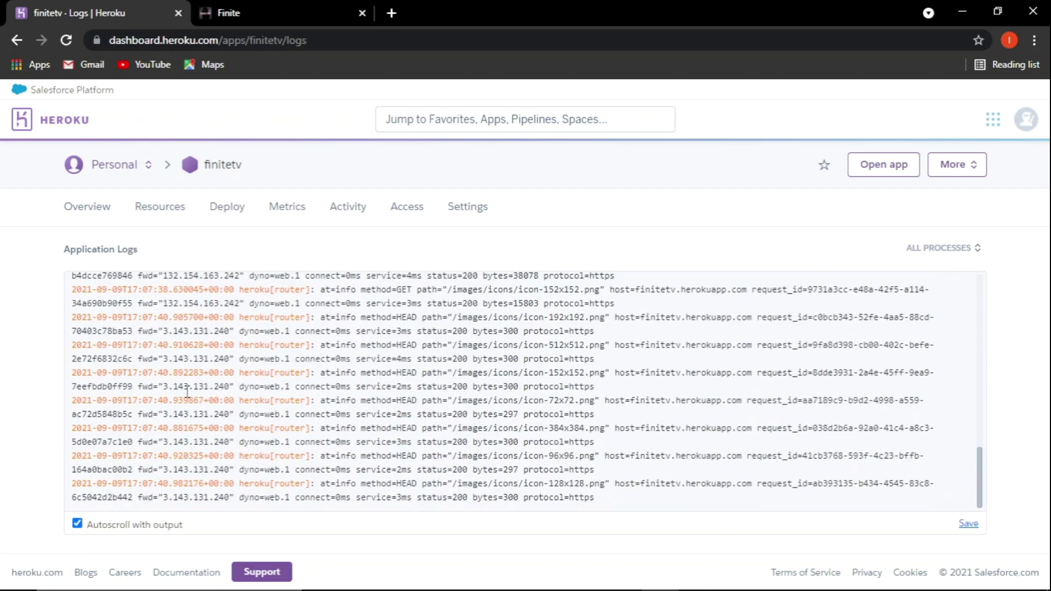
left_click_drag(302, 313, 523, 314)
left_click(225, 13)
left_click(68, 13)
left_click(212, 12)
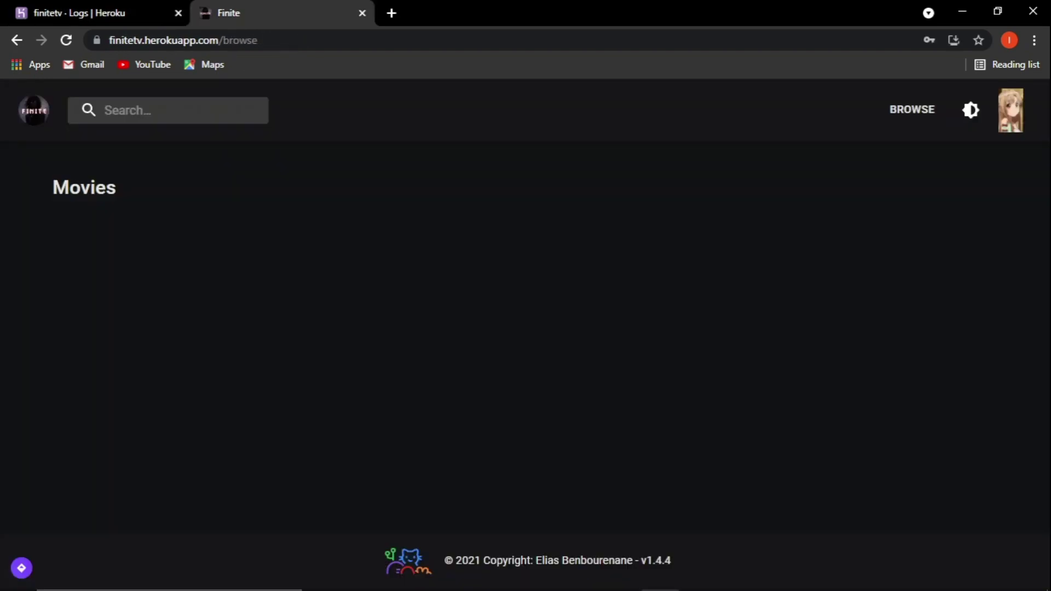
left_click(696, 575)
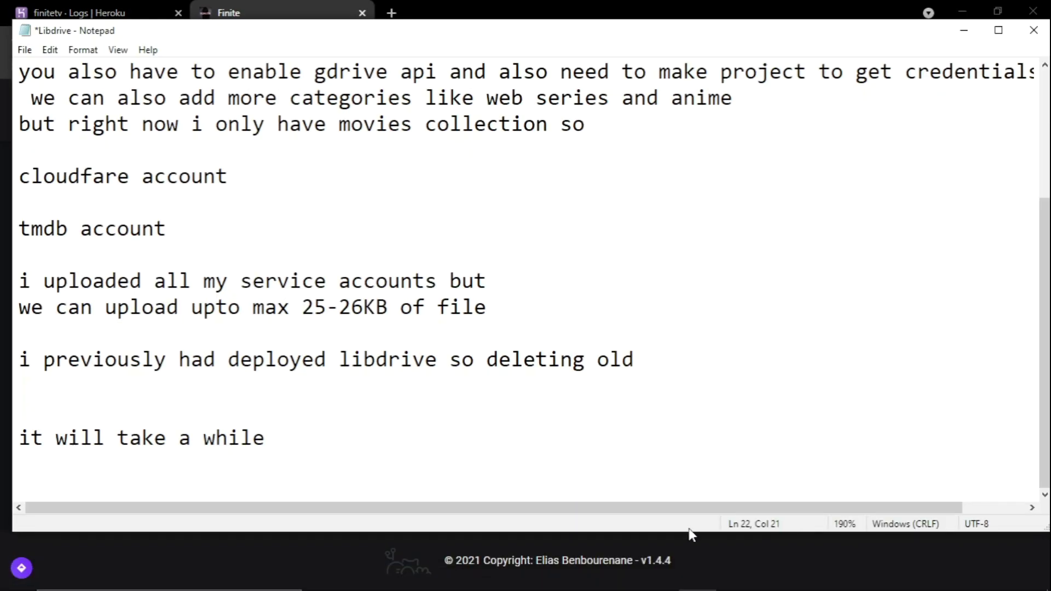
Add the lines 'it will show blank for a while' and 'like few hours sometimes' to the notes.
key("Return")
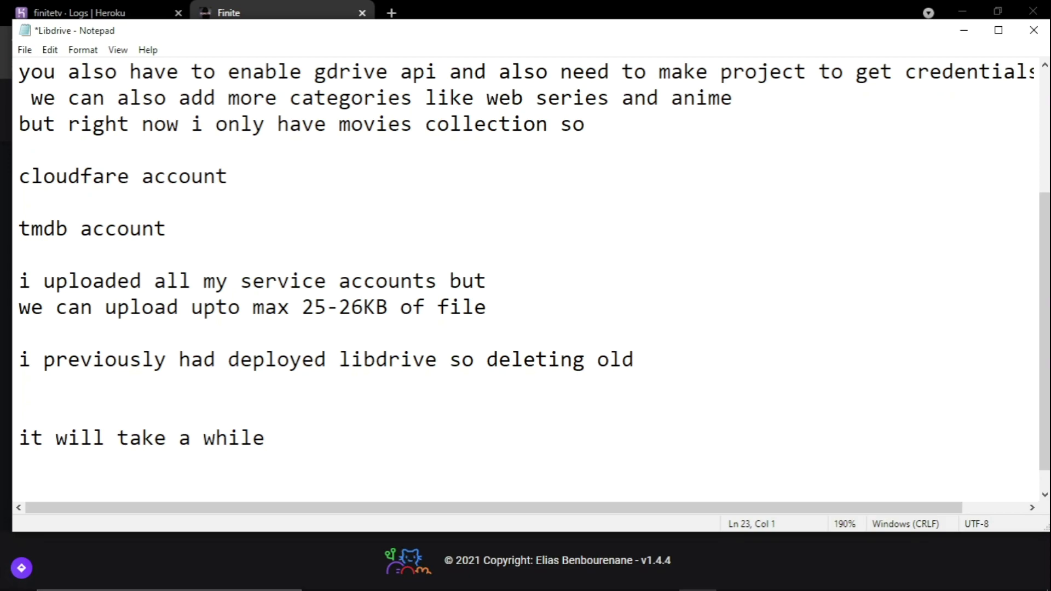
type("it will")
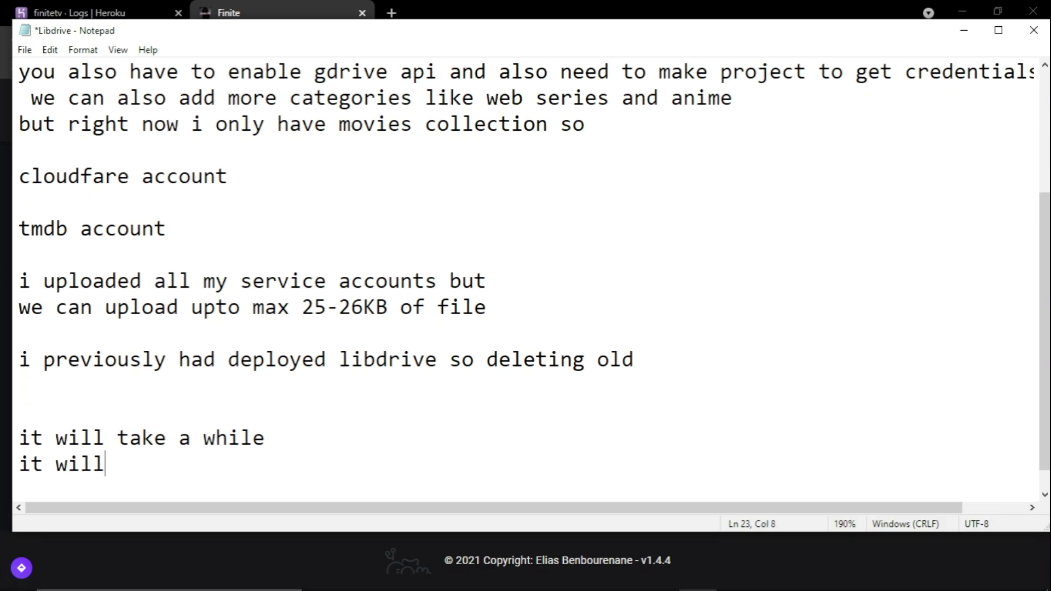
type(" show bln=")
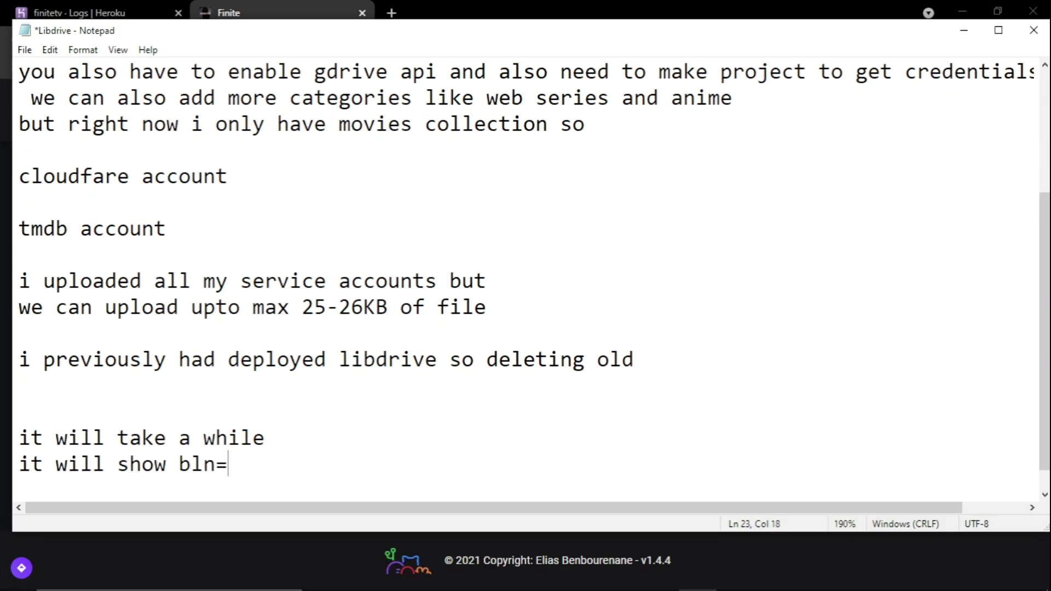
key("BackSpace")
key("BackSpace")
type("ank for ")
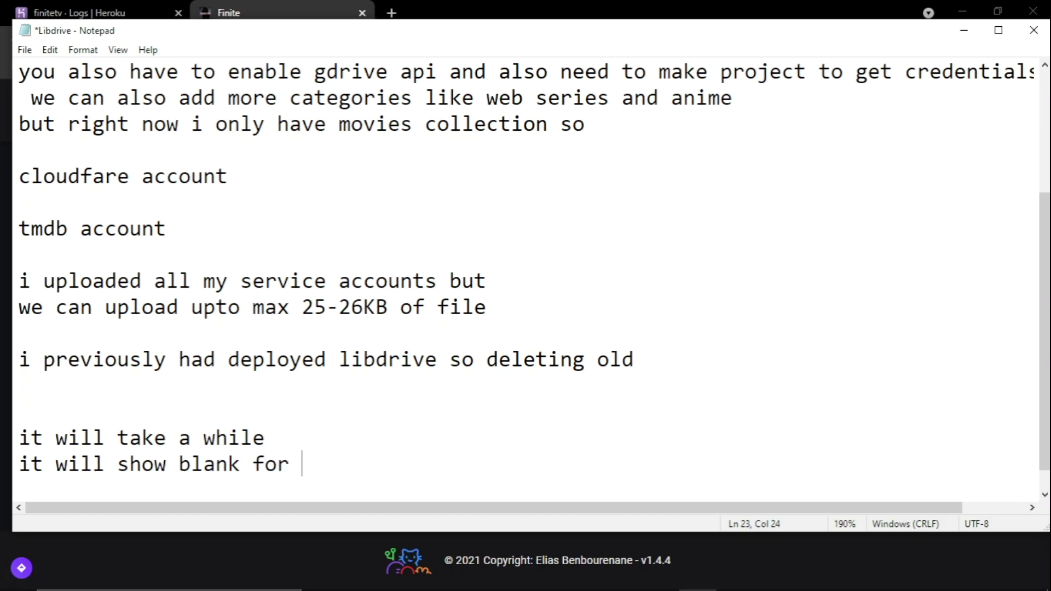
type("a while")
key("Return")
type("l")
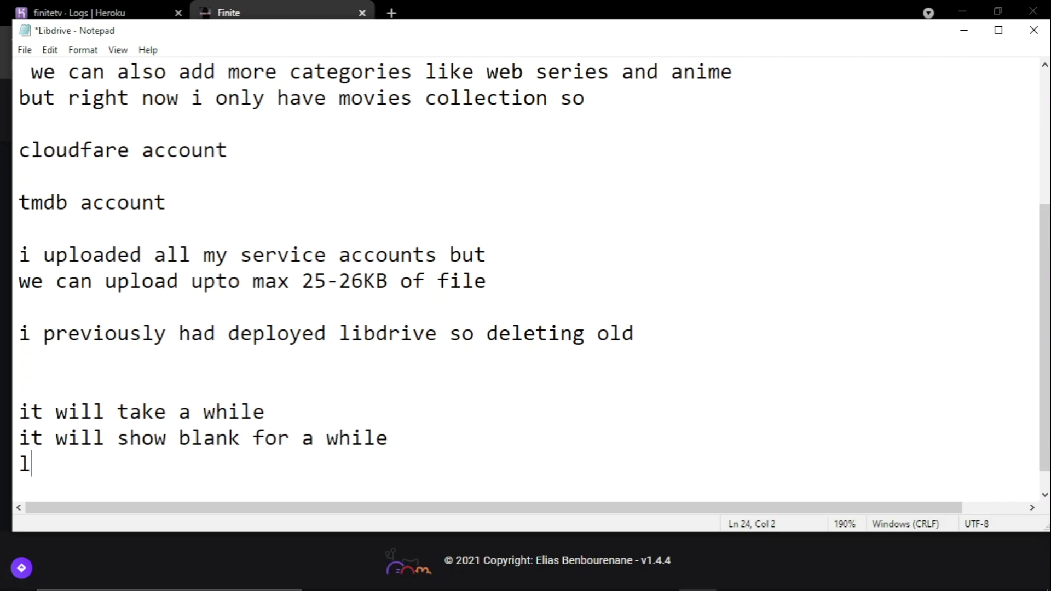
type("ike few hours")
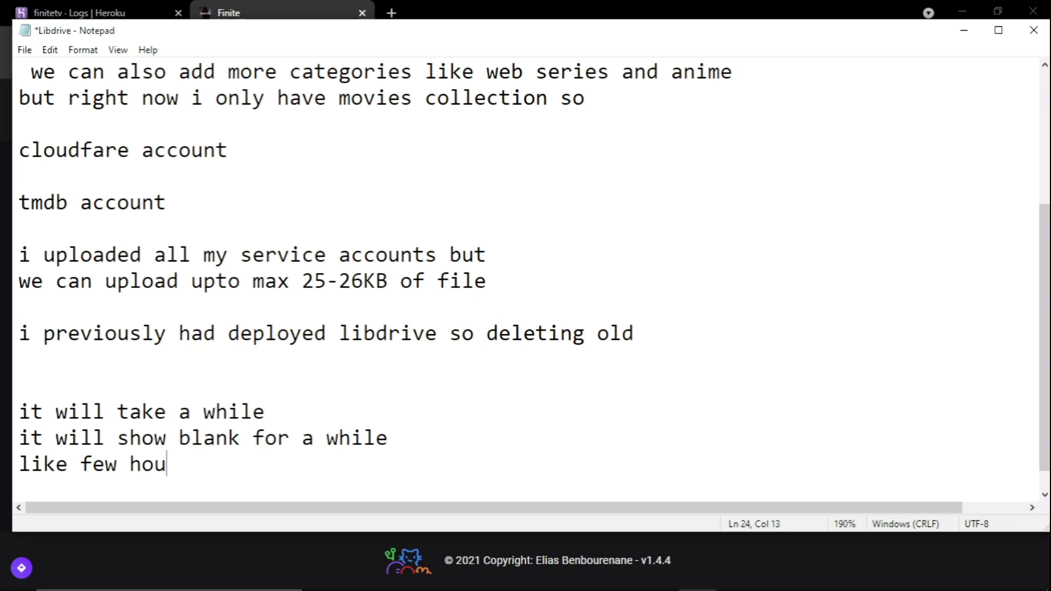
type(" somet")
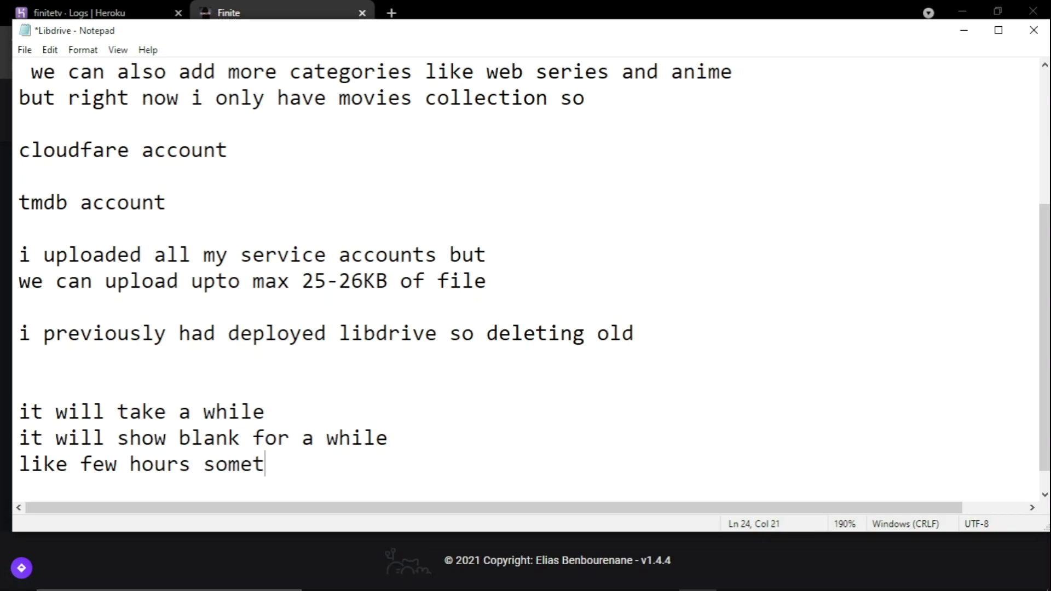